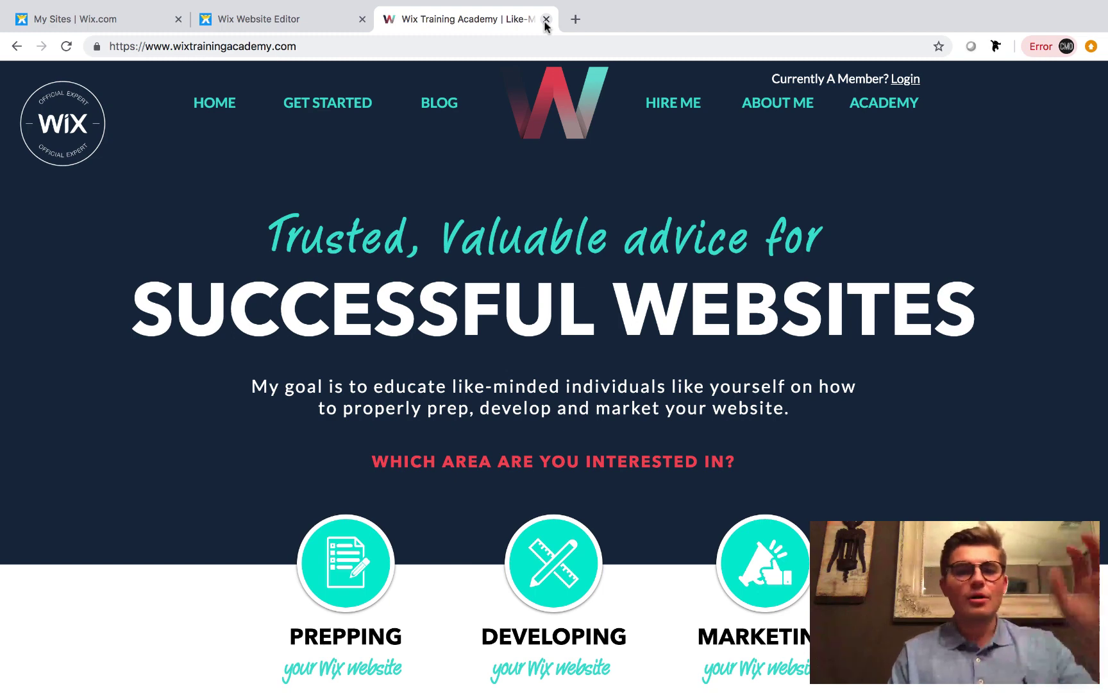
Switch Chrome to the Wix Website Editor tab
{"action": "left_click", "coordinate": [284, 19]}
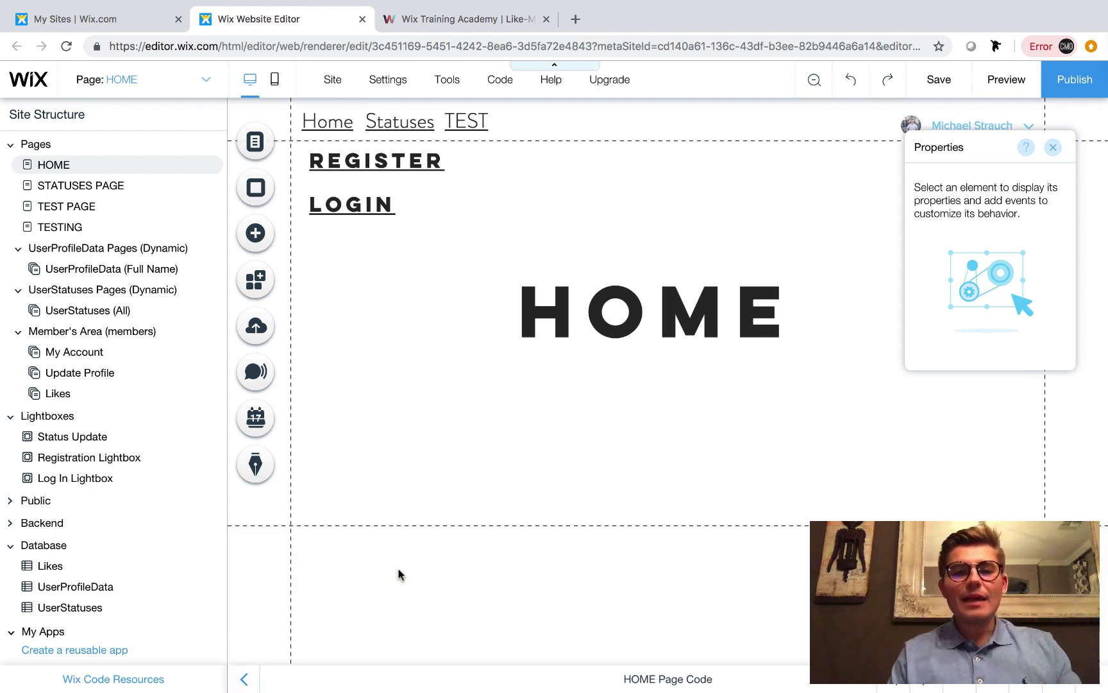
Dismiss the system notification and collapse the site structure sidebar
{"action": "left_click", "coordinate": [1051, 49]}
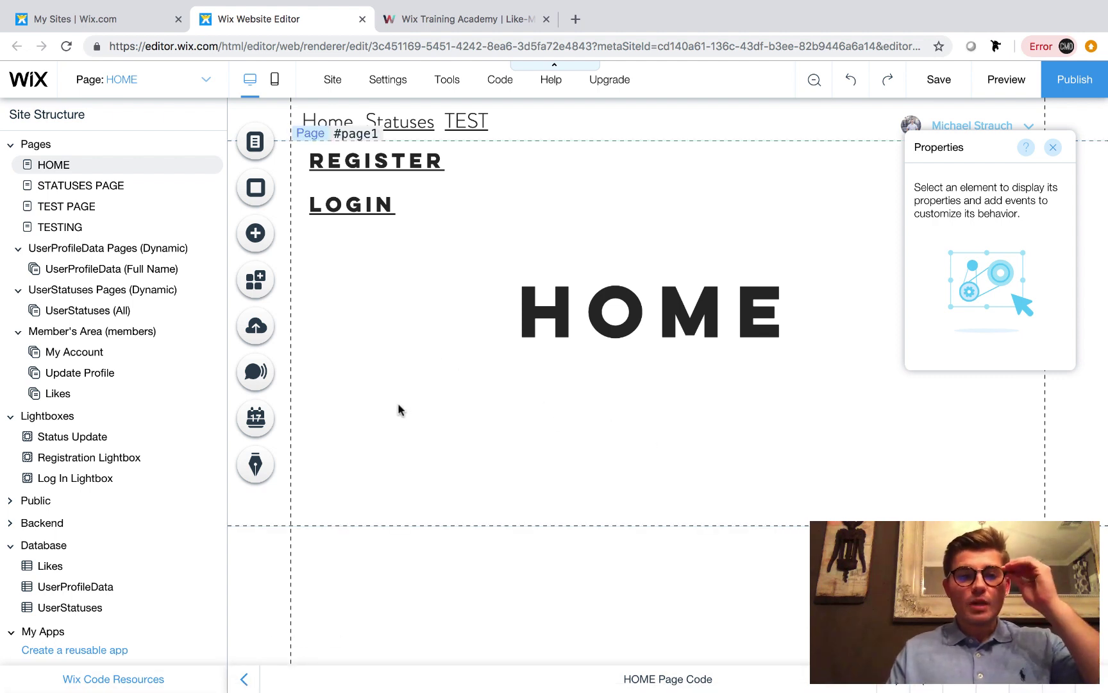
{"action": "left_click", "coordinate": [244, 678]}
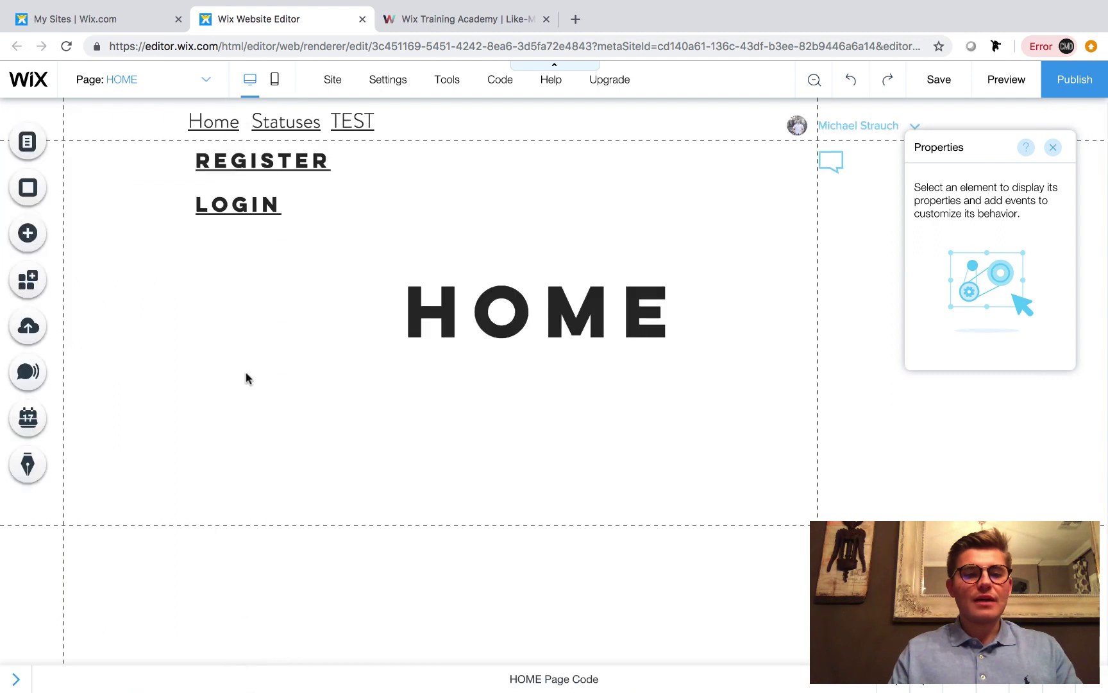
Add a new page to the site named 'SEARCH RESULTS' from the pages list
{"action": "left_click", "coordinate": [27, 147]}
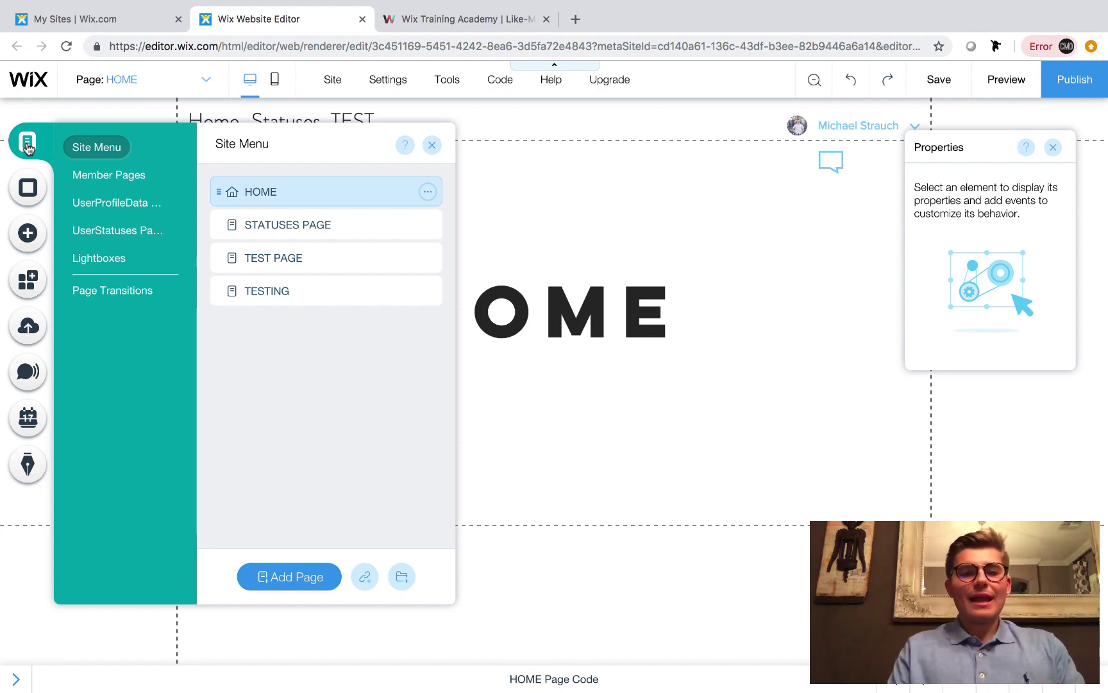
{"action": "left_click", "coordinate": [432, 145]}
{"action": "left_click", "coordinate": [11, 682]}
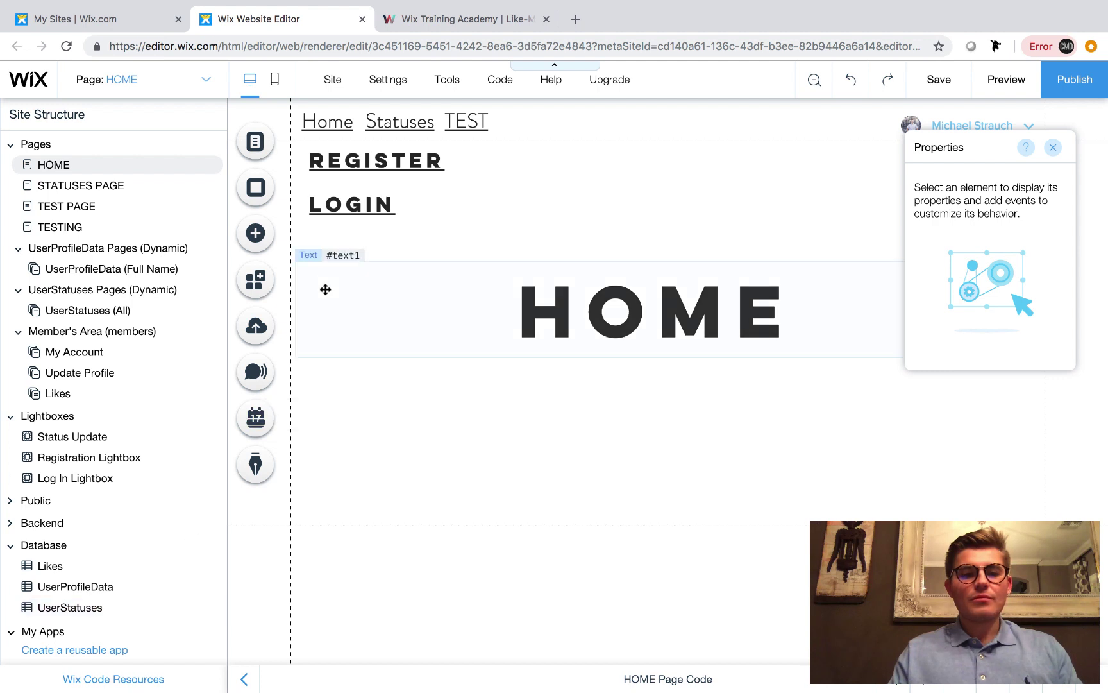
{"action": "left_click", "coordinate": [256, 142]}
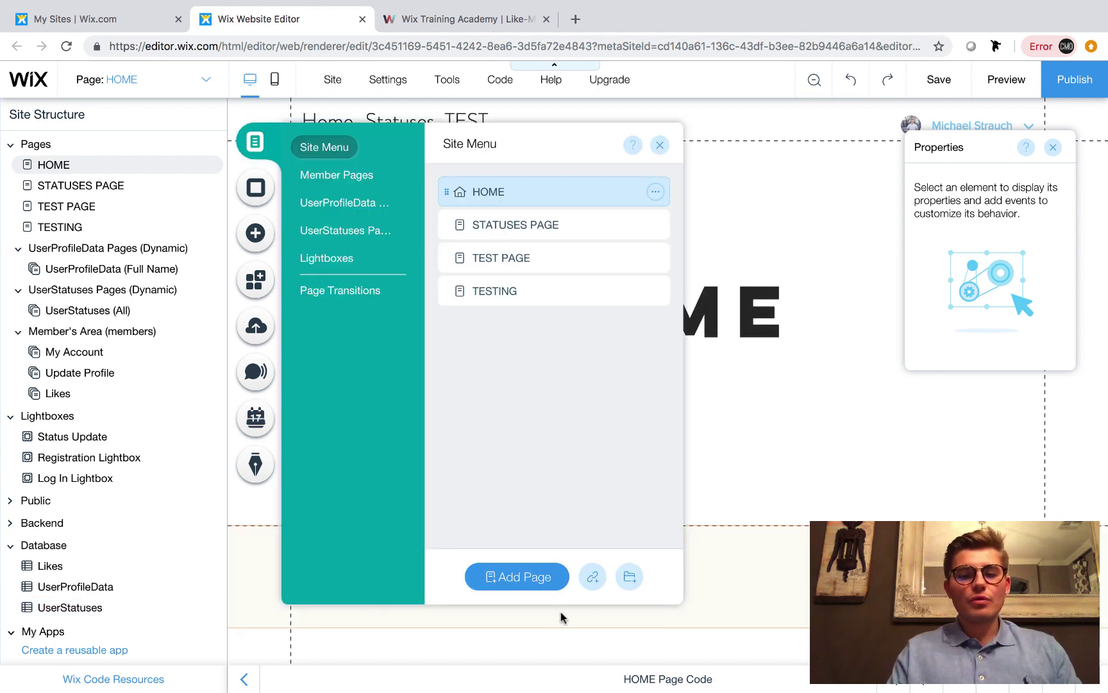
{"action": "left_click", "coordinate": [528, 584]}
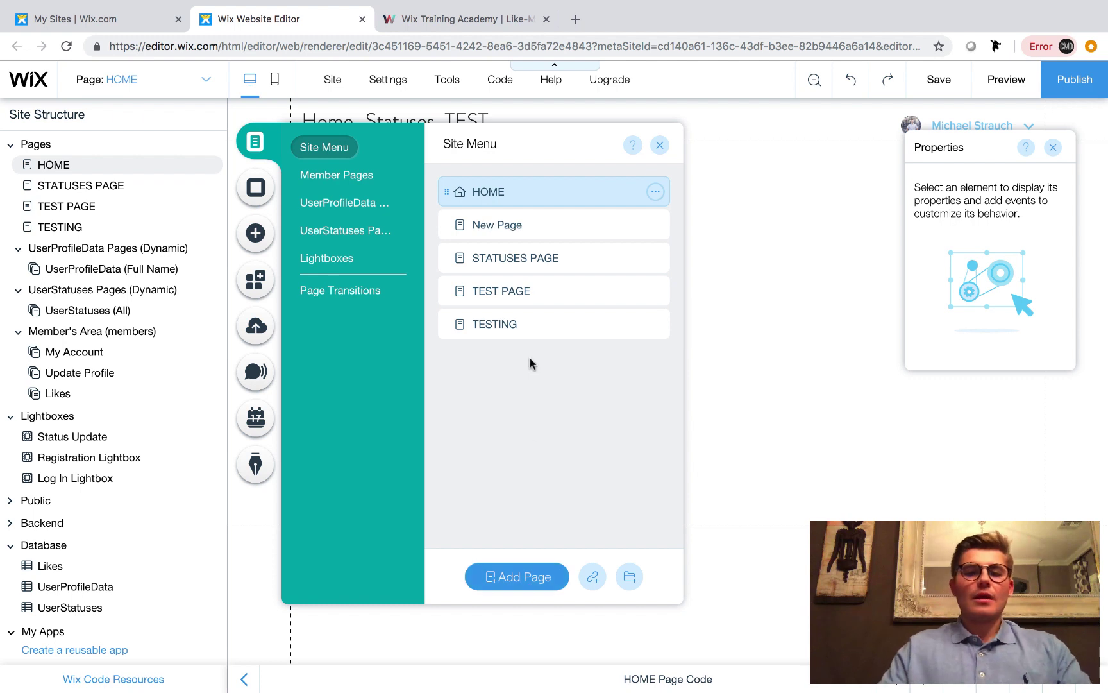
{"action": "key", "text": "BackSpace"}
{"action": "type", "text": "SE"}
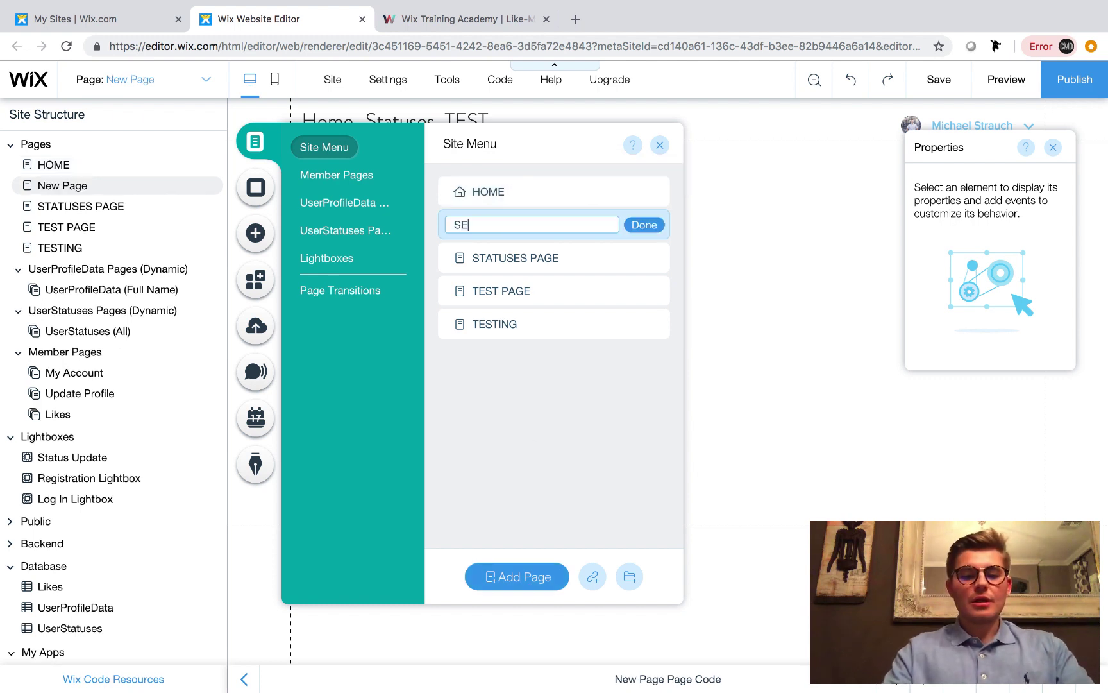
{"action": "type", "text": "ARCH RESULTS"}
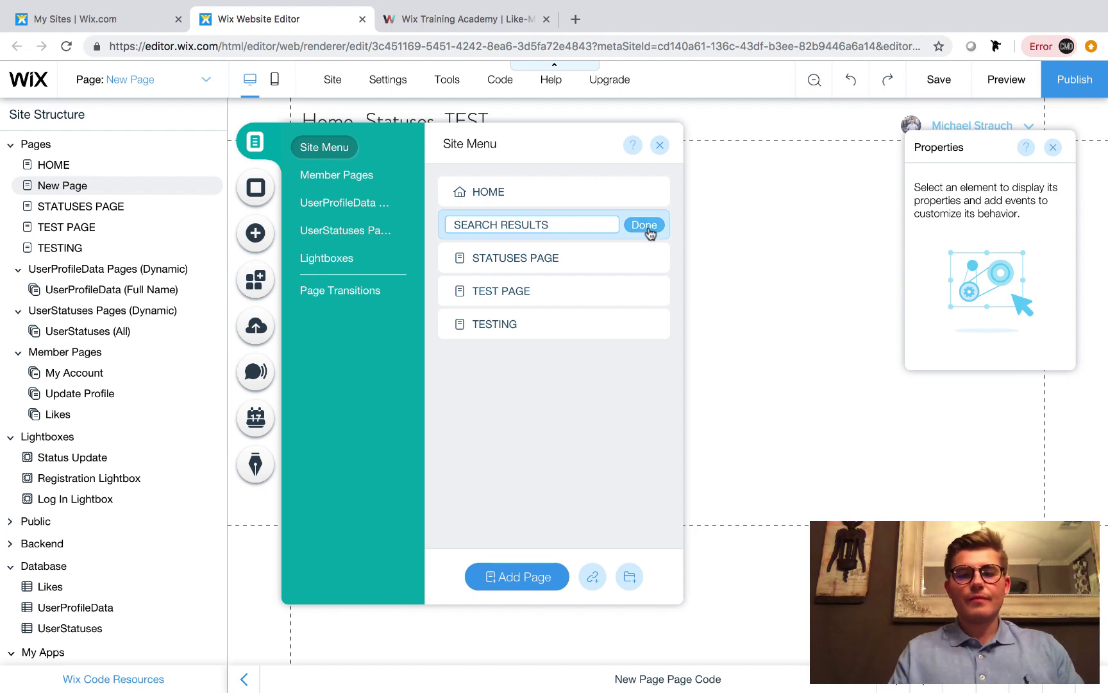
{"action": "left_click", "coordinate": [645, 226]}
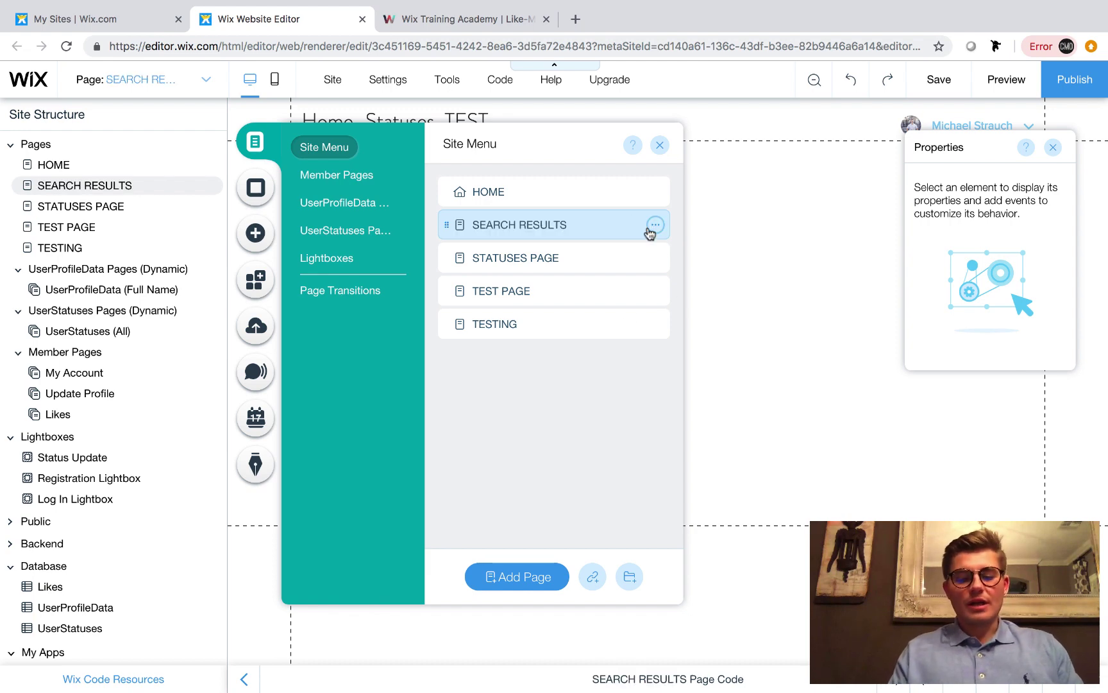
{"action": "left_click", "coordinate": [659, 145]}
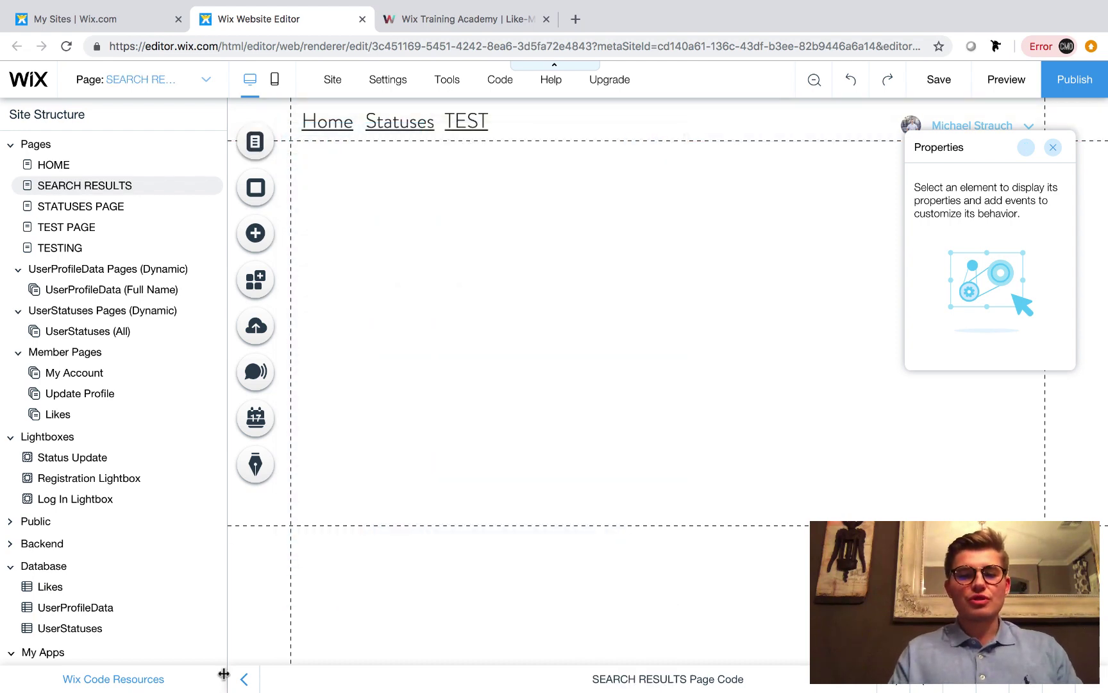
Collapse the site structure sidebar and bring up the Add elements catalogue
{"action": "left_click", "coordinate": [244, 678]}
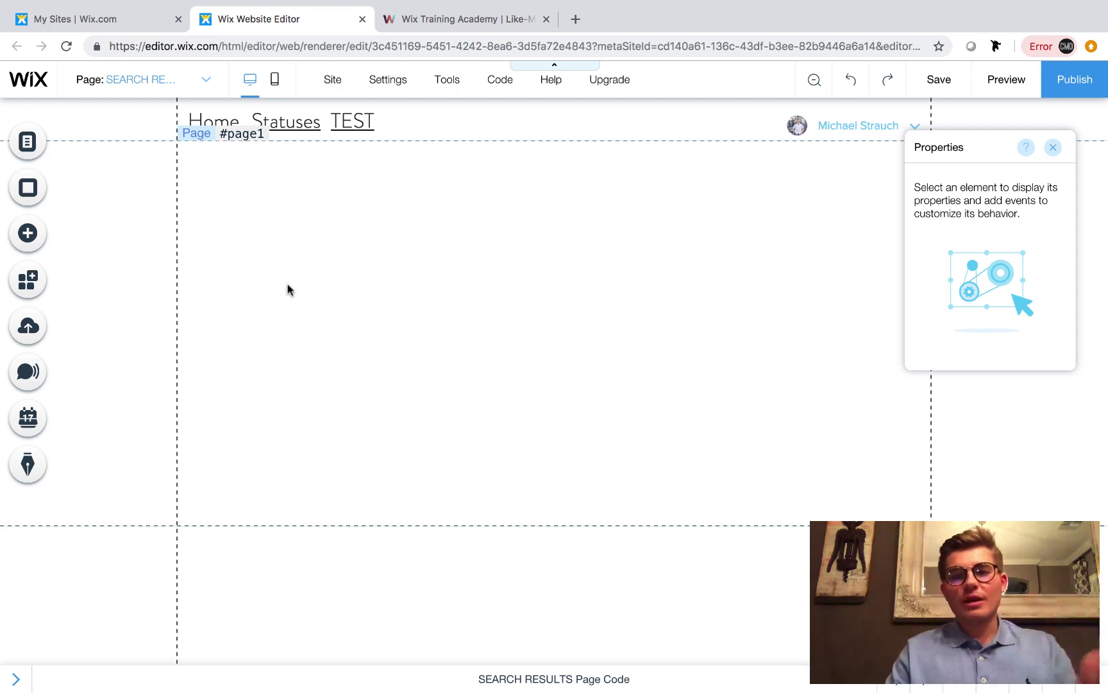
{"action": "left_click", "coordinate": [26, 239]}
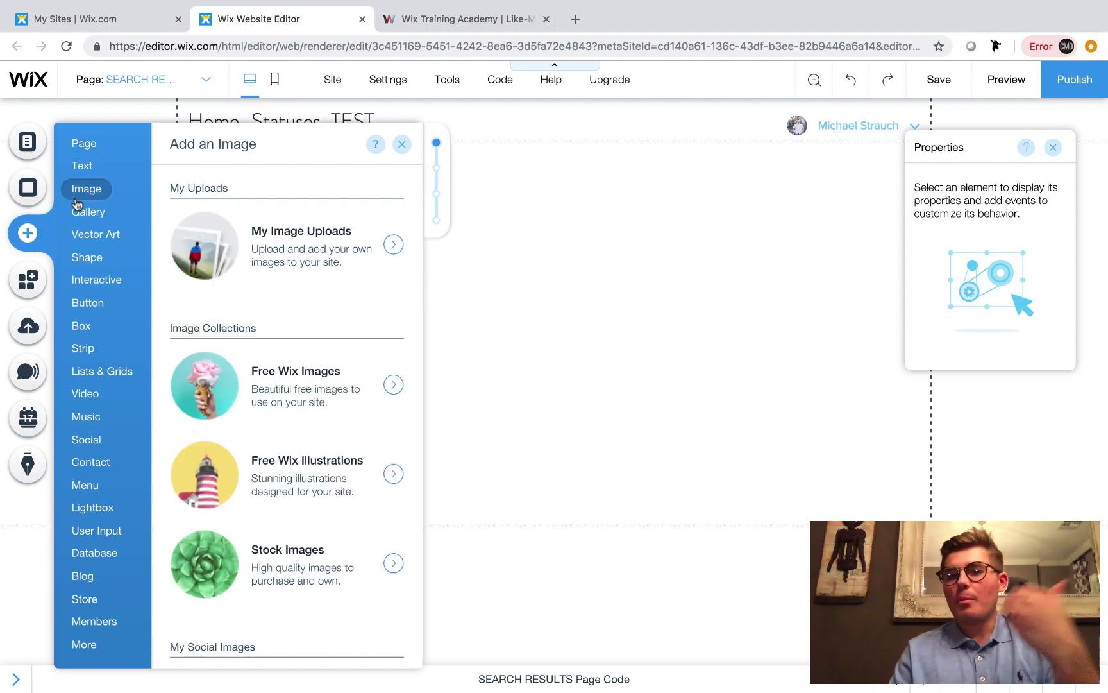
Add the three-card team-member repeater from Lists & Grids to the SEARCH RESULTS page
{"action": "mouse_move", "coordinate": [93, 159]}
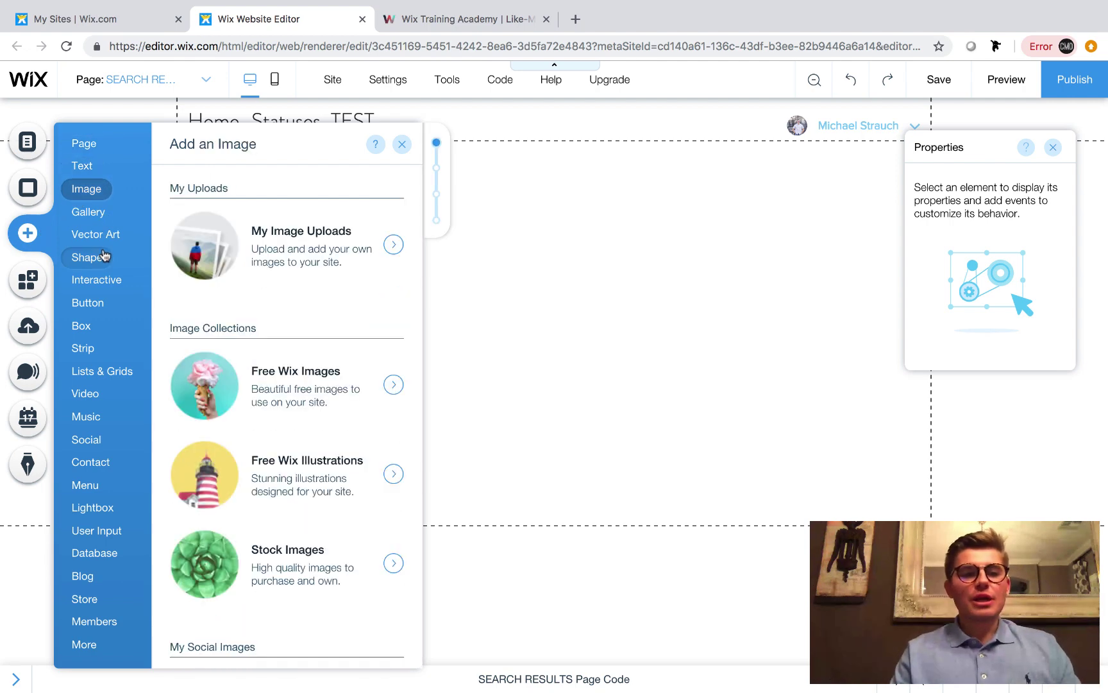
{"action": "mouse_move", "coordinate": [112, 374]}
{"action": "left_click", "coordinate": [111, 373]}
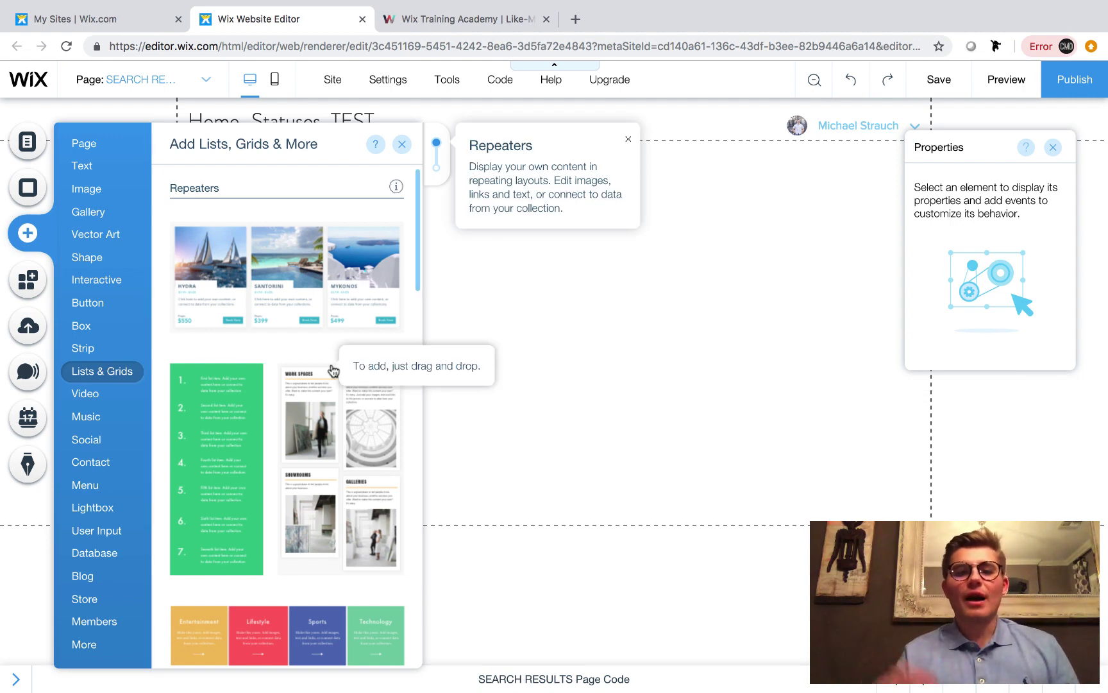
{"action": "scroll", "coordinate": [333, 371], "scroll_direction": "down", "scroll_amount": 4}
{"action": "scroll", "coordinate": [333, 371], "scroll_direction": "down", "scroll_amount": 2}
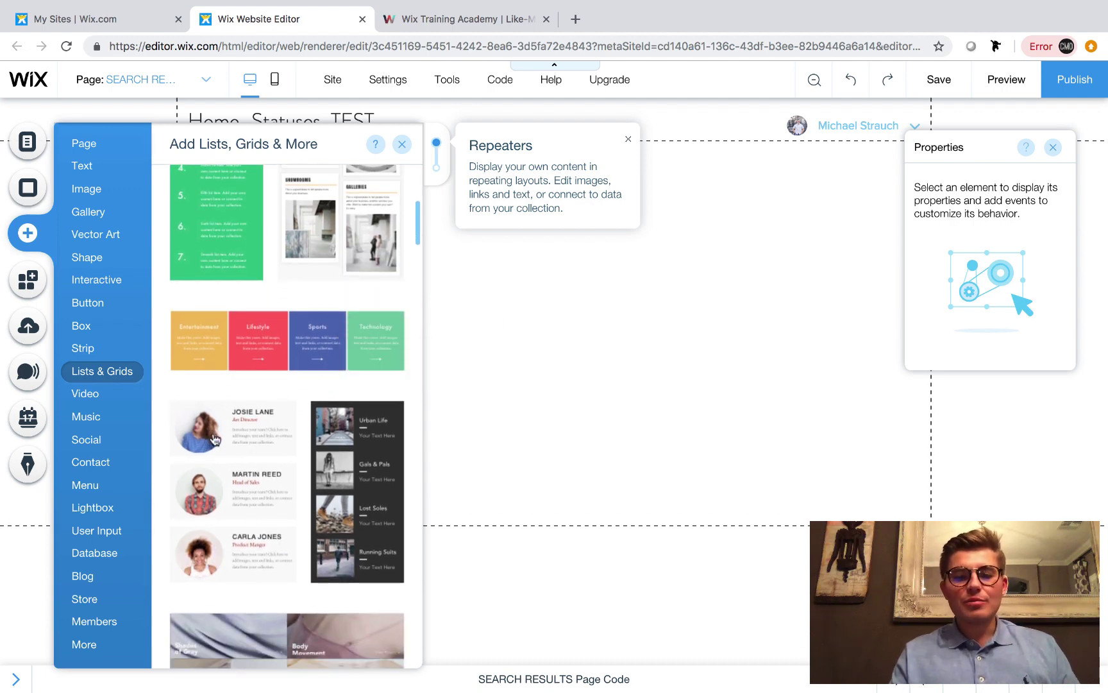
{"action": "scroll", "coordinate": [223, 456], "scroll_direction": "down", "scroll_amount": 4}
{"action": "scroll", "coordinate": [223, 455], "scroll_direction": "down", "scroll_amount": 10}
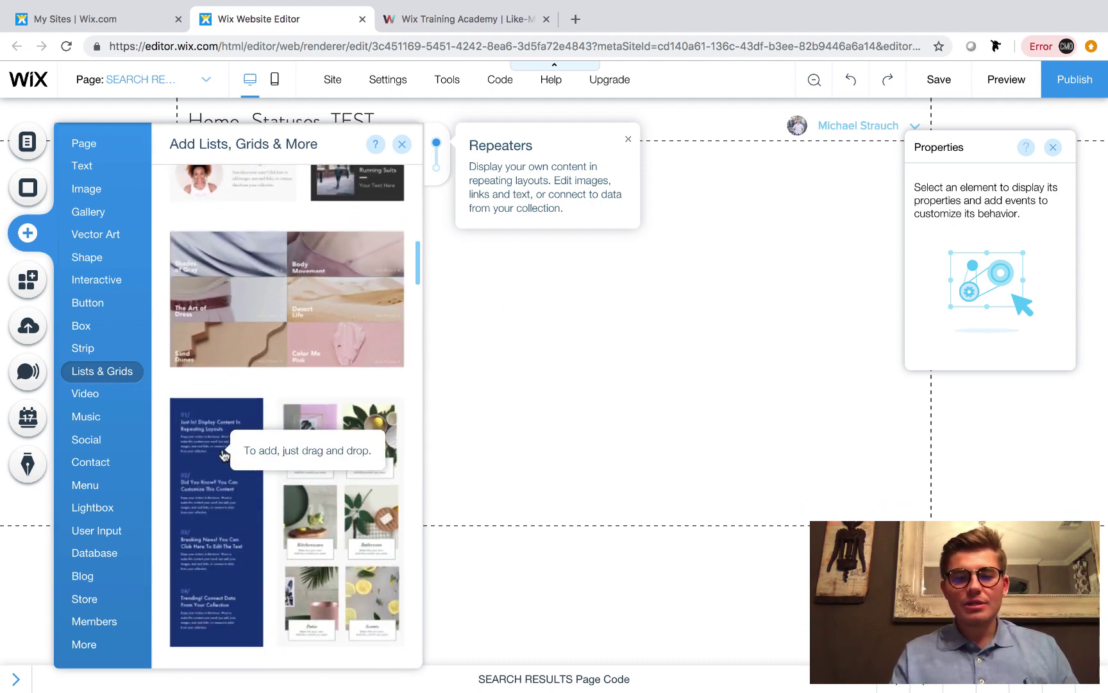
{"action": "scroll", "coordinate": [223, 456], "scroll_direction": "down", "scroll_amount": 8}
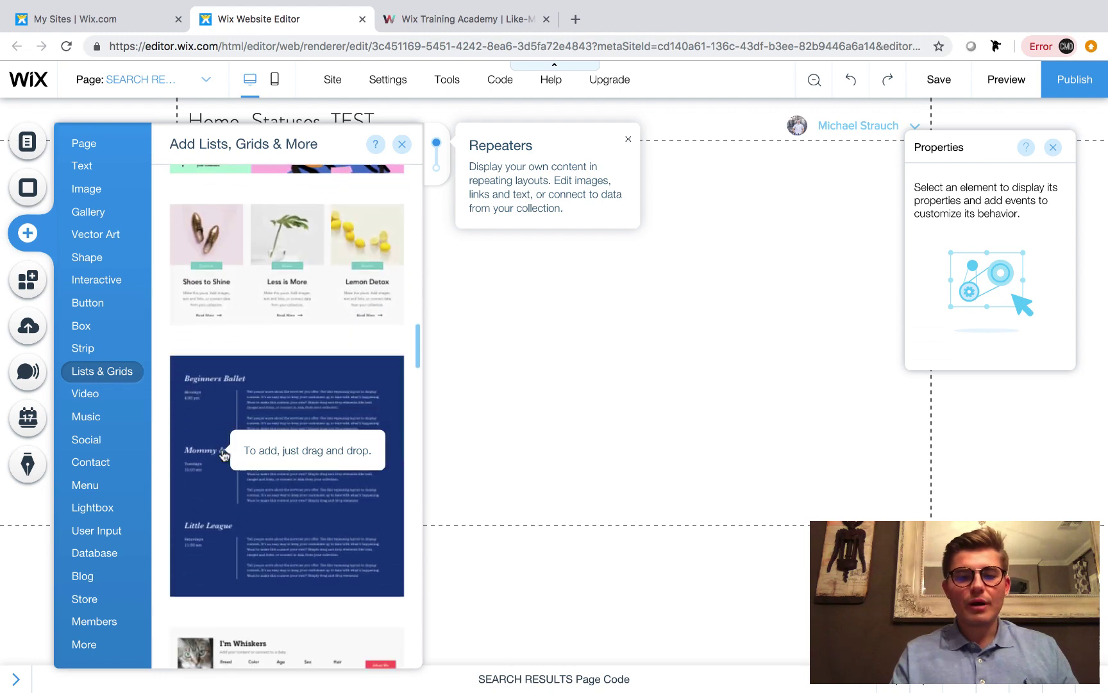
{"action": "scroll", "coordinate": [224, 455], "scroll_direction": "up", "scroll_amount": 5}
{"action": "scroll", "coordinate": [223, 455], "scroll_direction": "up", "scroll_amount": 10}
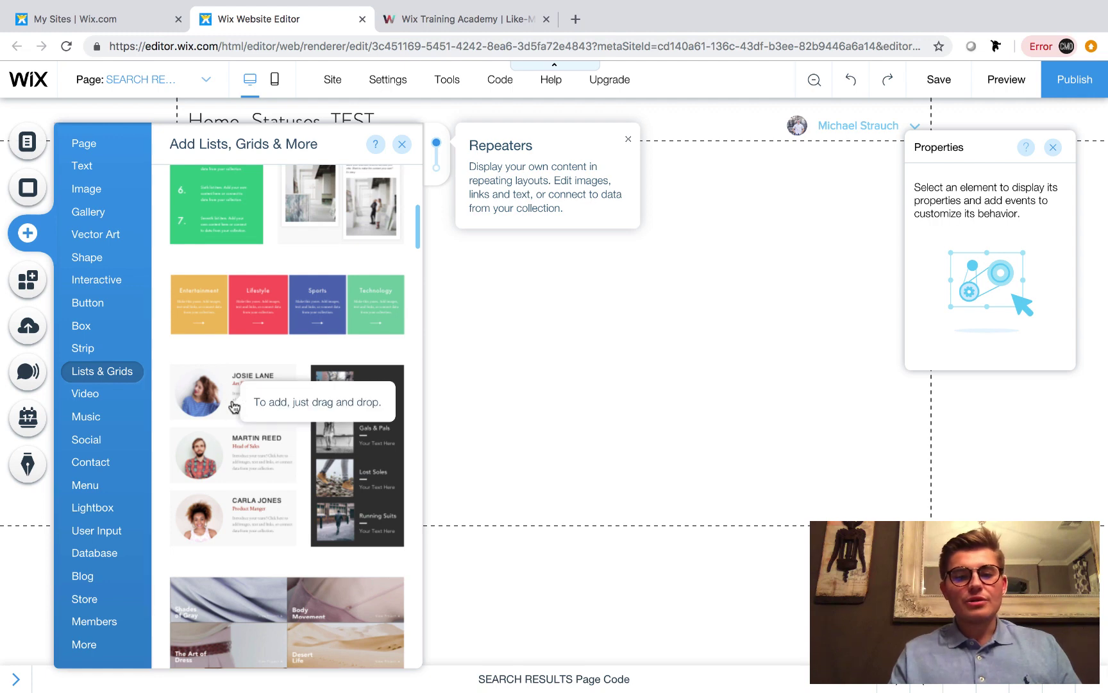
{"action": "left_click", "coordinate": [234, 406]}
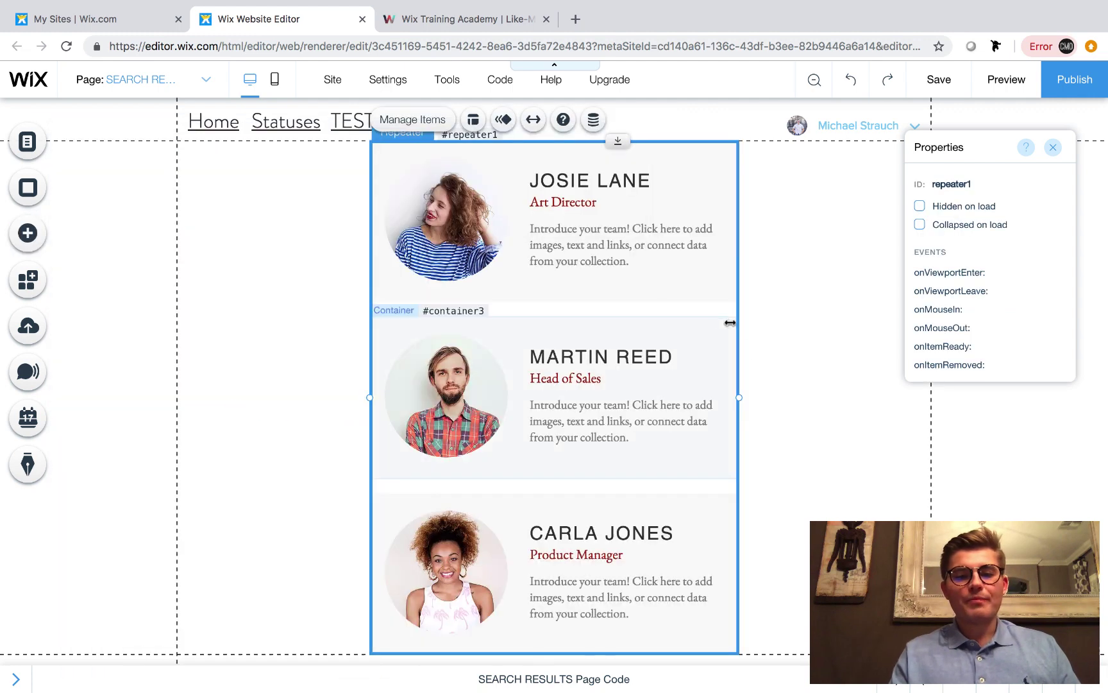
Position repeater1 and widen it to 980 px in two columns, then open the page's Connect panel
{"action": "left_click_drag", "start_coordinate": [724, 315], "coordinate": [532, 370]}
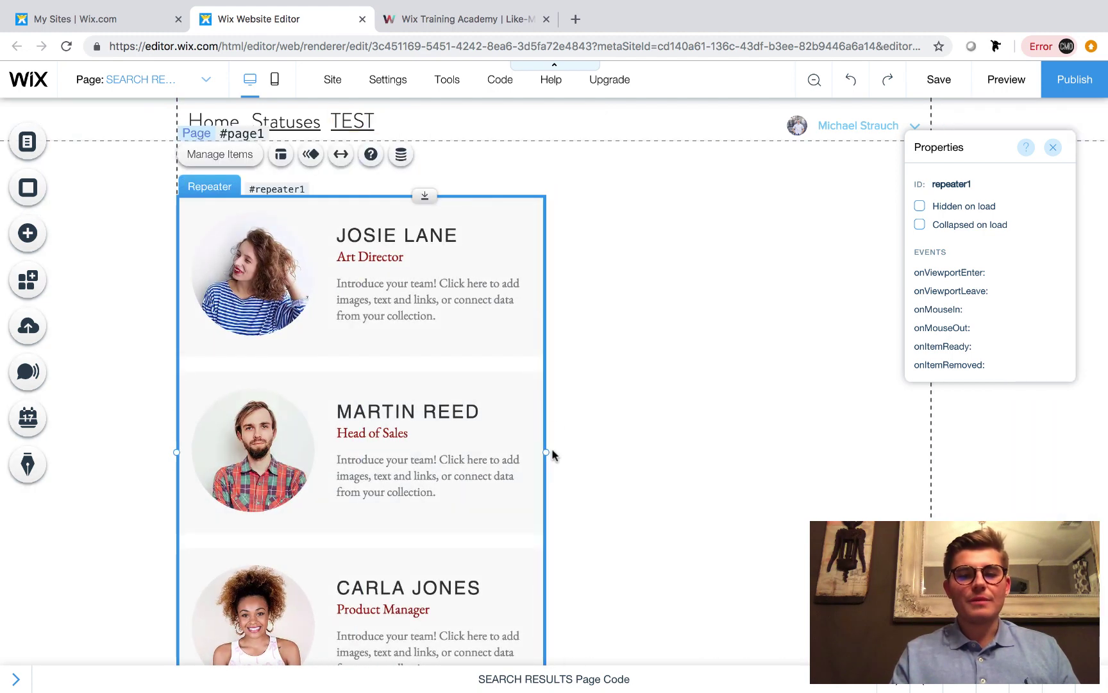
{"action": "left_click_drag", "start_coordinate": [801, 440], "coordinate": [930, 450]}
{"action": "left_click", "coordinate": [123, 298]}
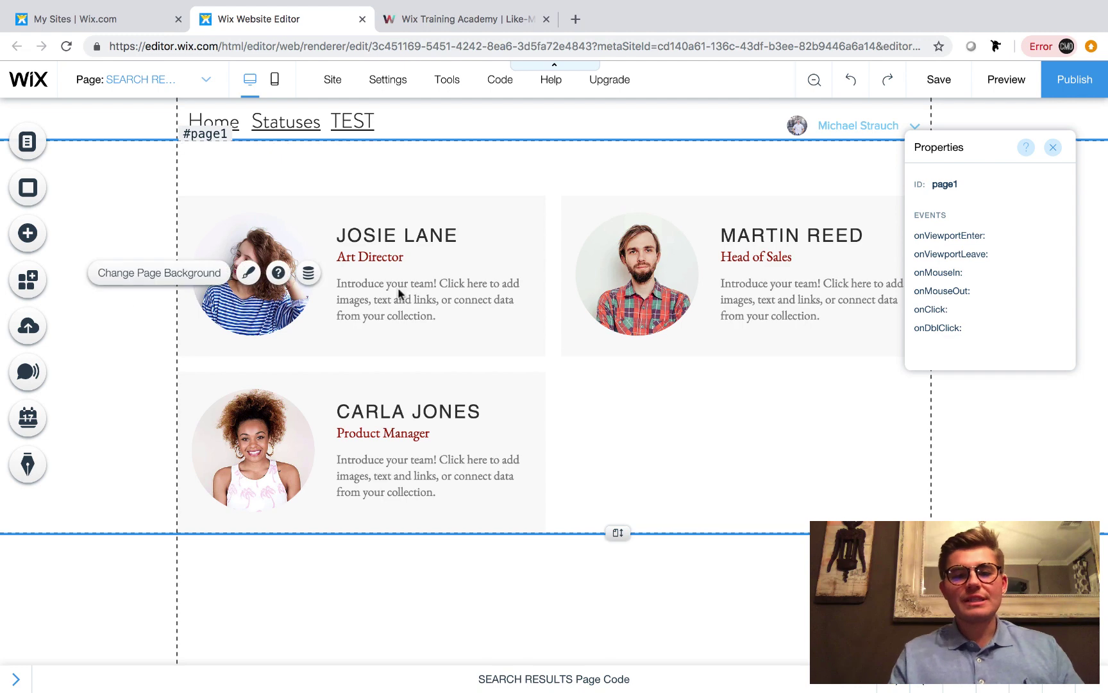
{"action": "left_click", "coordinate": [640, 354]}
{"action": "left_click_drag", "start_coordinate": [626, 401], "coordinate": [626, 441]}
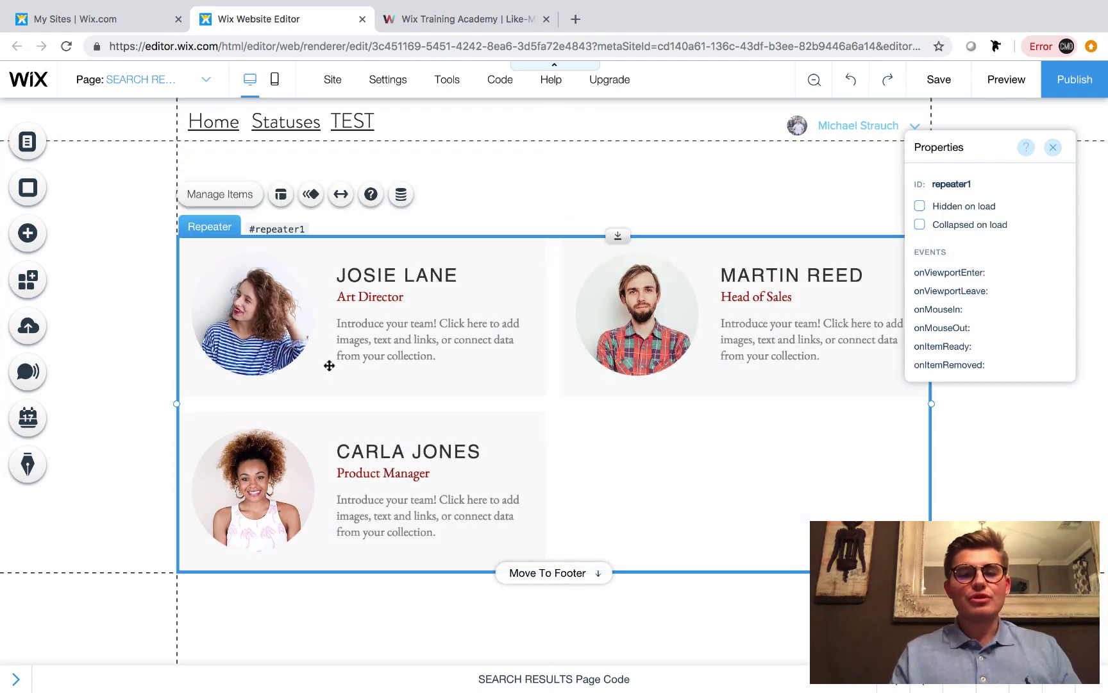
{"action": "left_click", "coordinate": [117, 315]}
{"action": "left_click", "coordinate": [300, 282]}
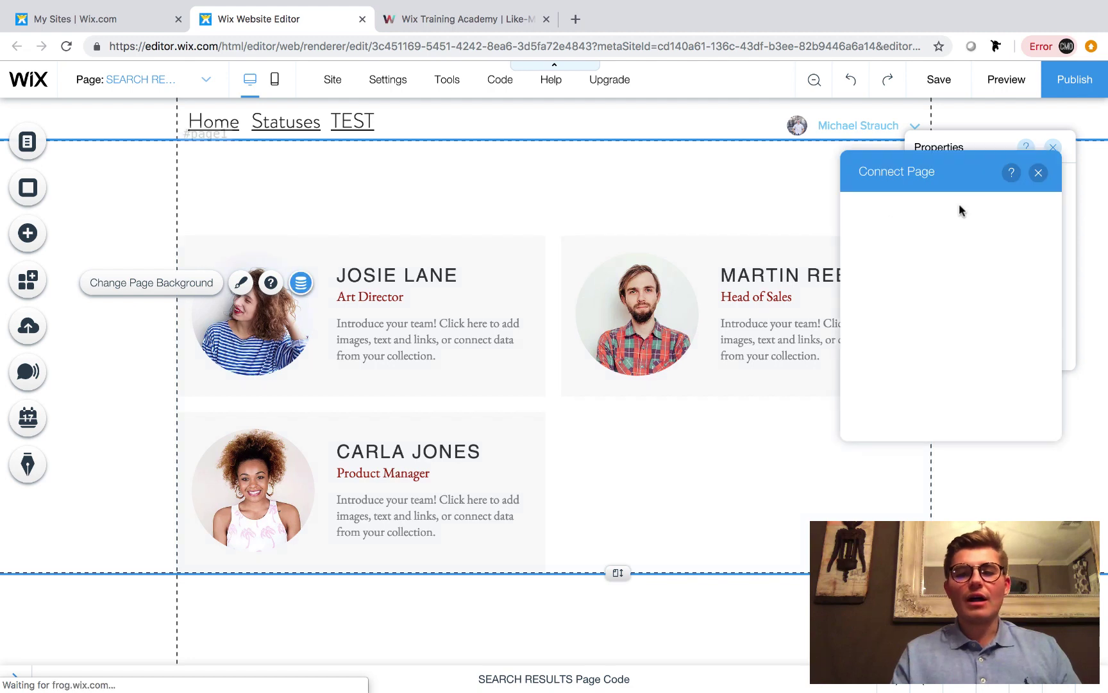
Close the Connect panel and inspect the first card's photo, name, title and description elements
{"action": "left_click", "coordinate": [1038, 172]}
{"action": "left_click", "coordinate": [583, 186]}
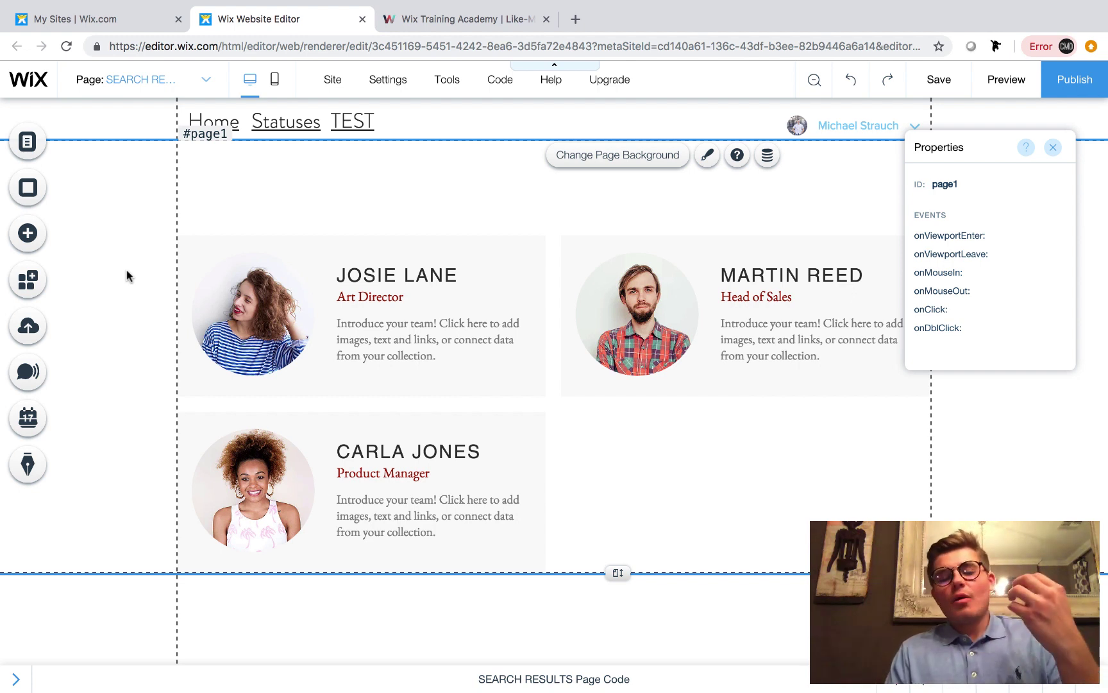
{"action": "left_click", "coordinate": [244, 310]}
{"action": "left_click", "coordinate": [244, 310]}
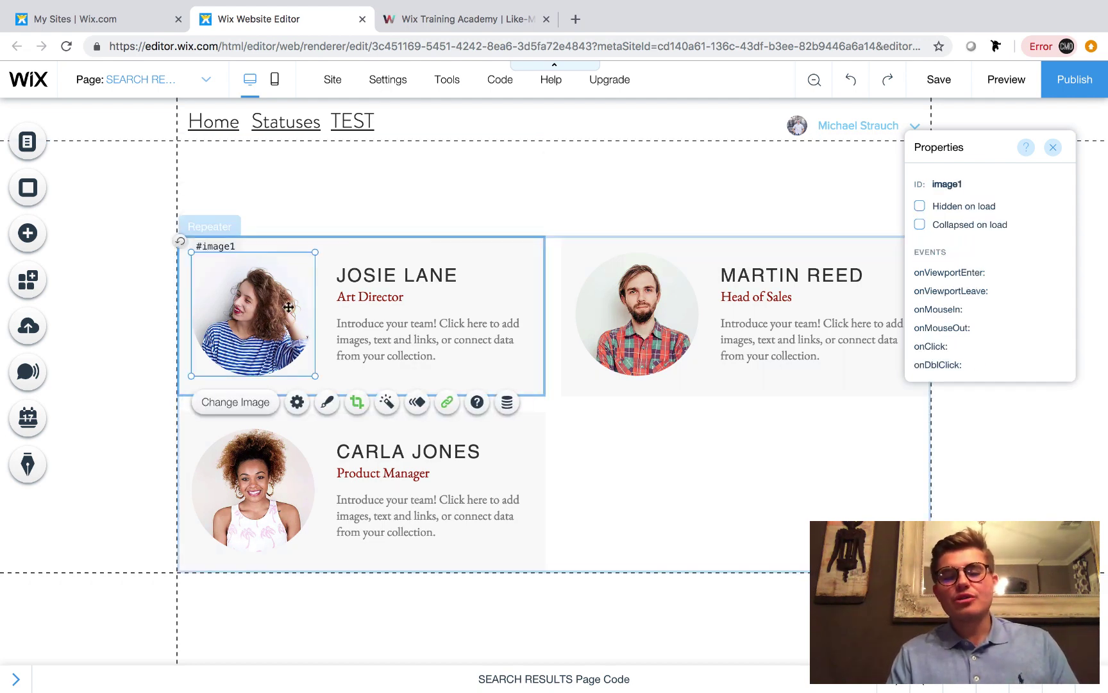
{"action": "left_click", "coordinate": [377, 282]}
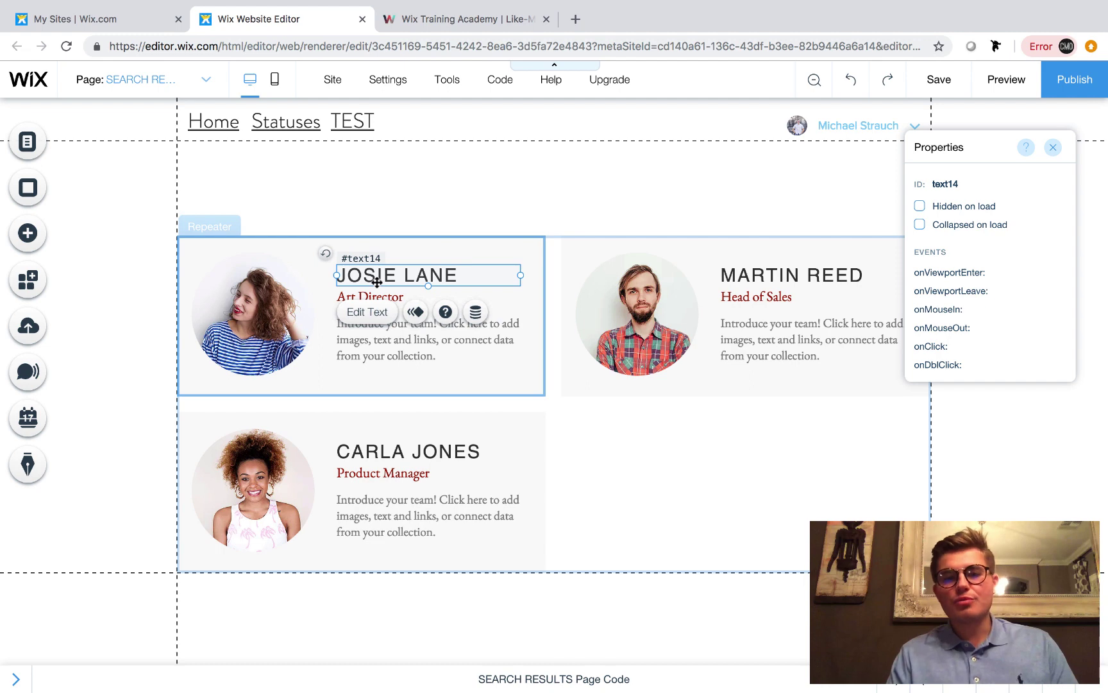
{"action": "left_click", "coordinate": [343, 297]}
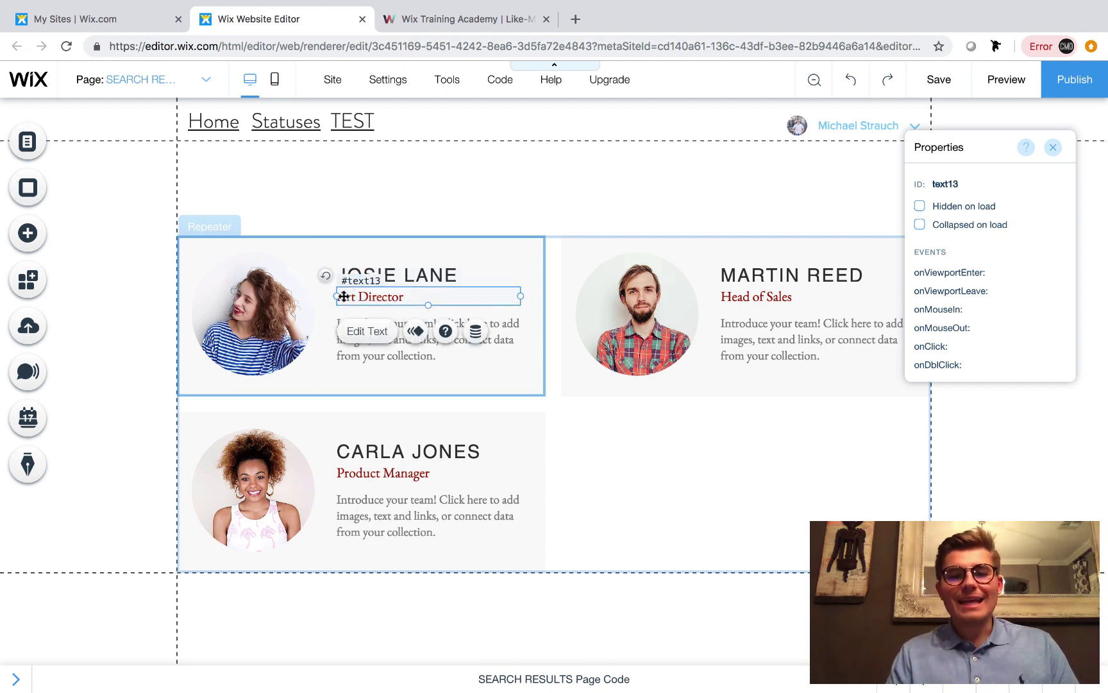
{"action": "left_click", "coordinate": [367, 362]}
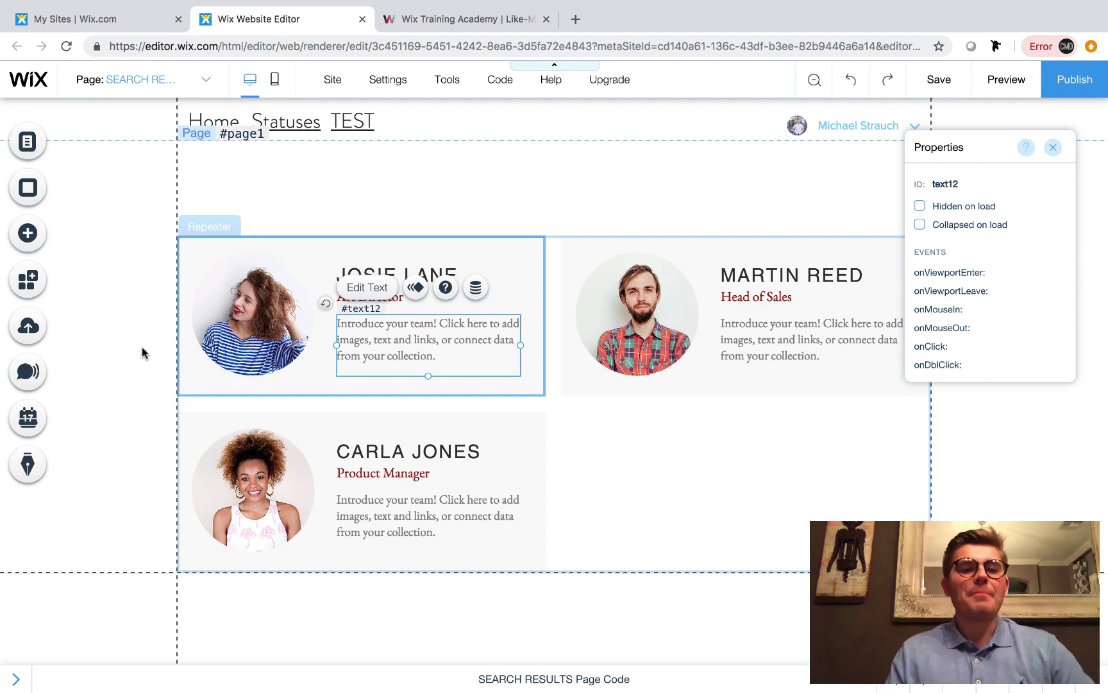
{"action": "left_click", "coordinate": [130, 308]}
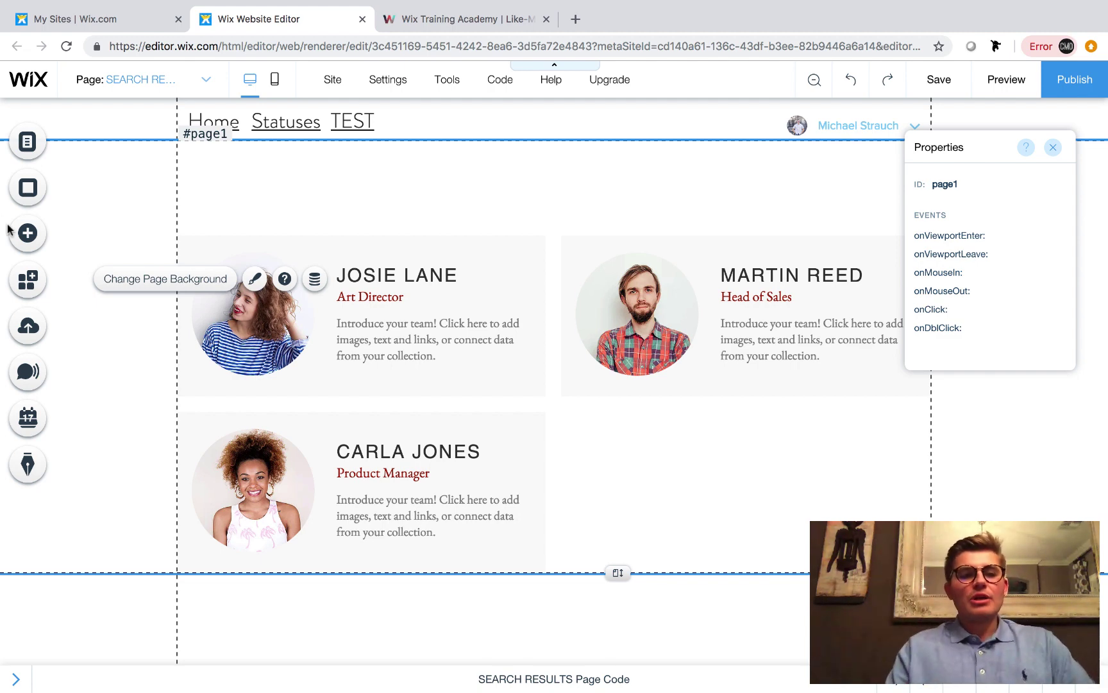
Add a dataset to the page and move it to the top-left corner
{"action": "left_click", "coordinate": [27, 234]}
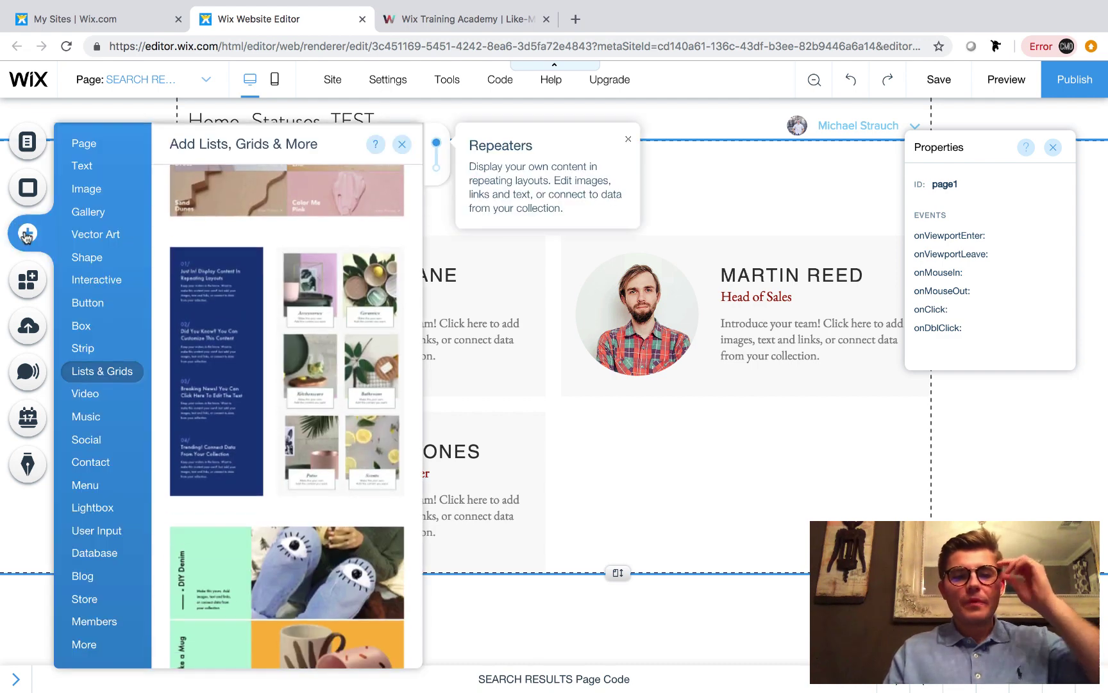
{"action": "mouse_move", "coordinate": [92, 508]}
{"action": "mouse_move", "coordinate": [96, 552]}
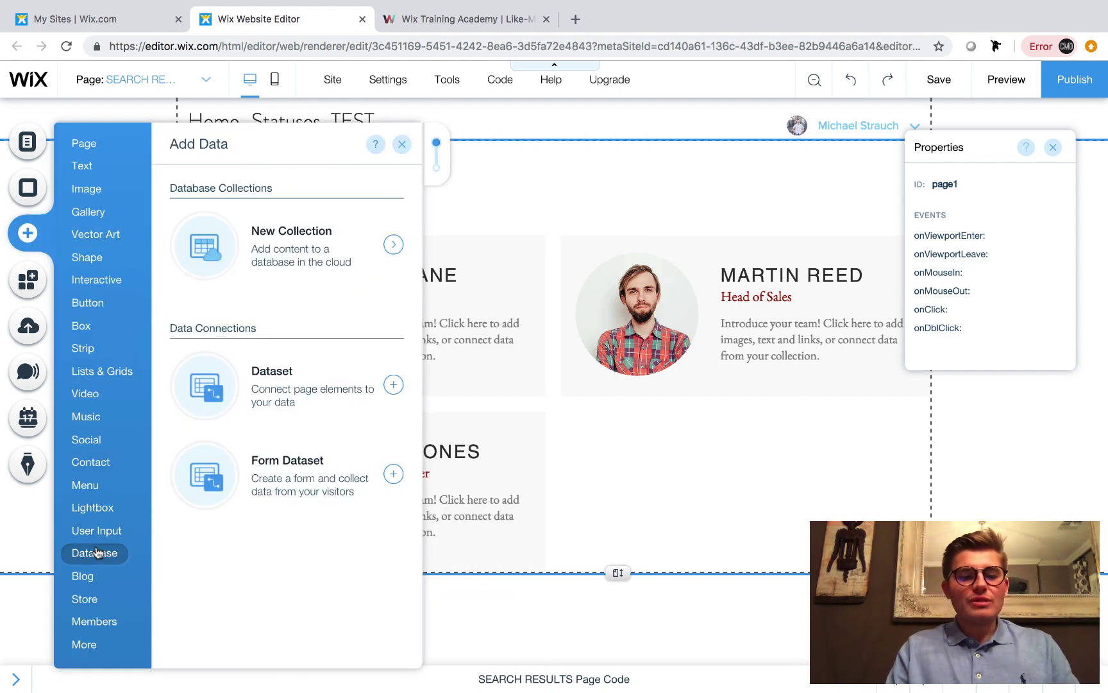
{"action": "left_click", "coordinate": [286, 402]}
{"action": "left_click_drag", "start_coordinate": [587, 410], "coordinate": [131, 213]}
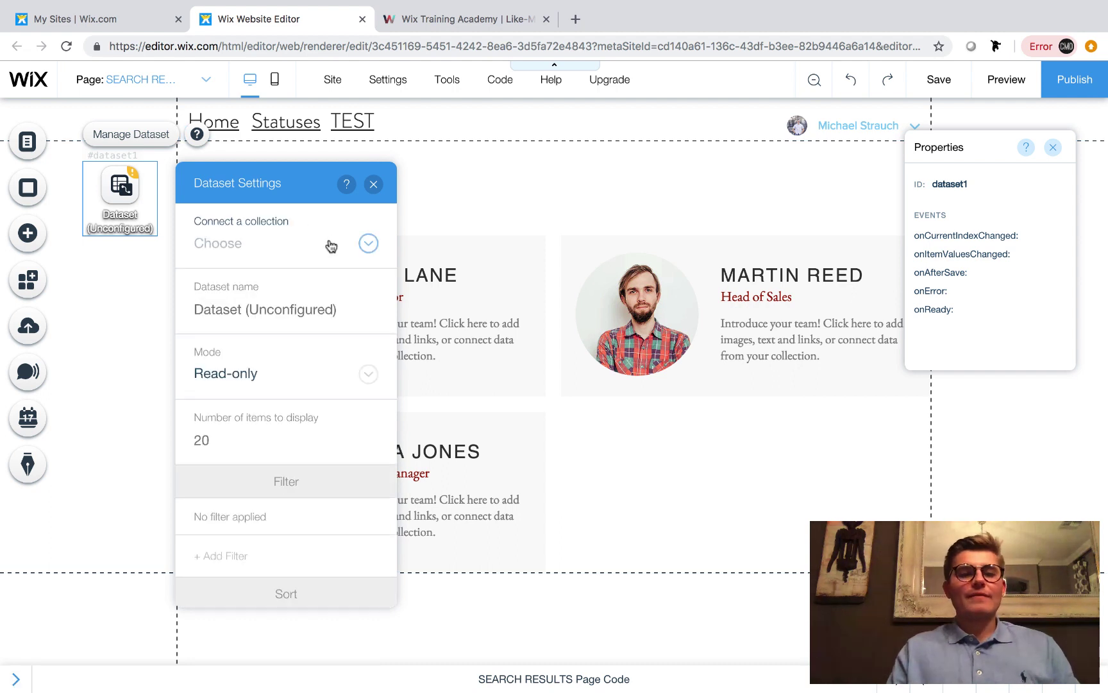
Connect the dataset to the UserProfileData collection with 25 items to display
{"action": "left_click", "coordinate": [261, 252]}
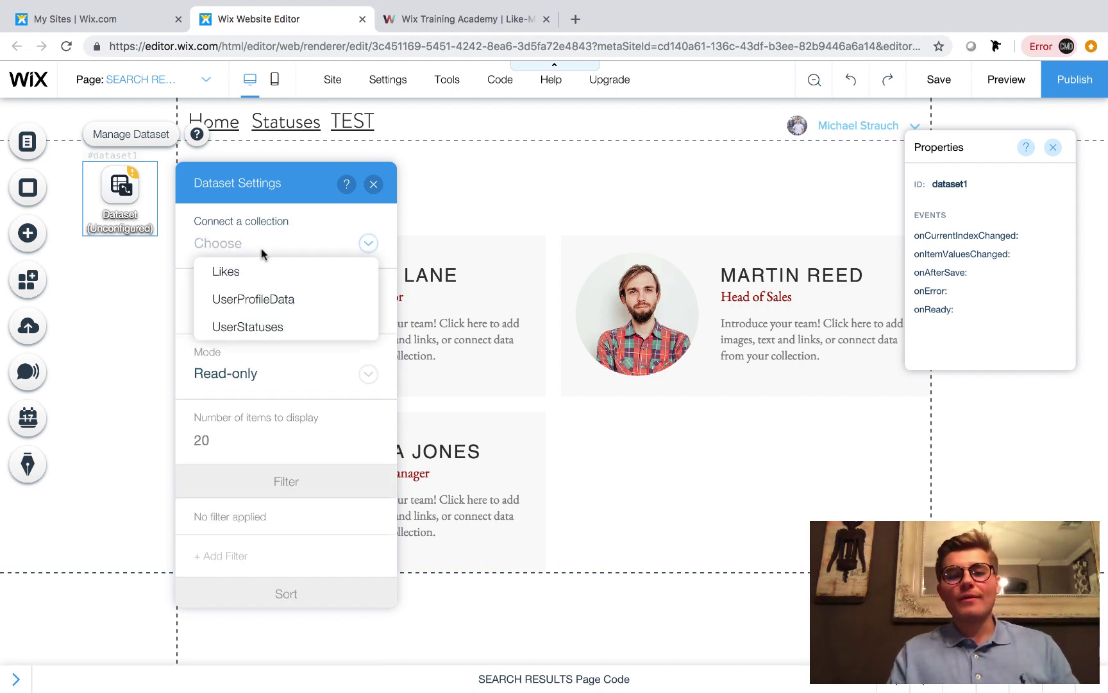
{"action": "left_click", "coordinate": [272, 301]}
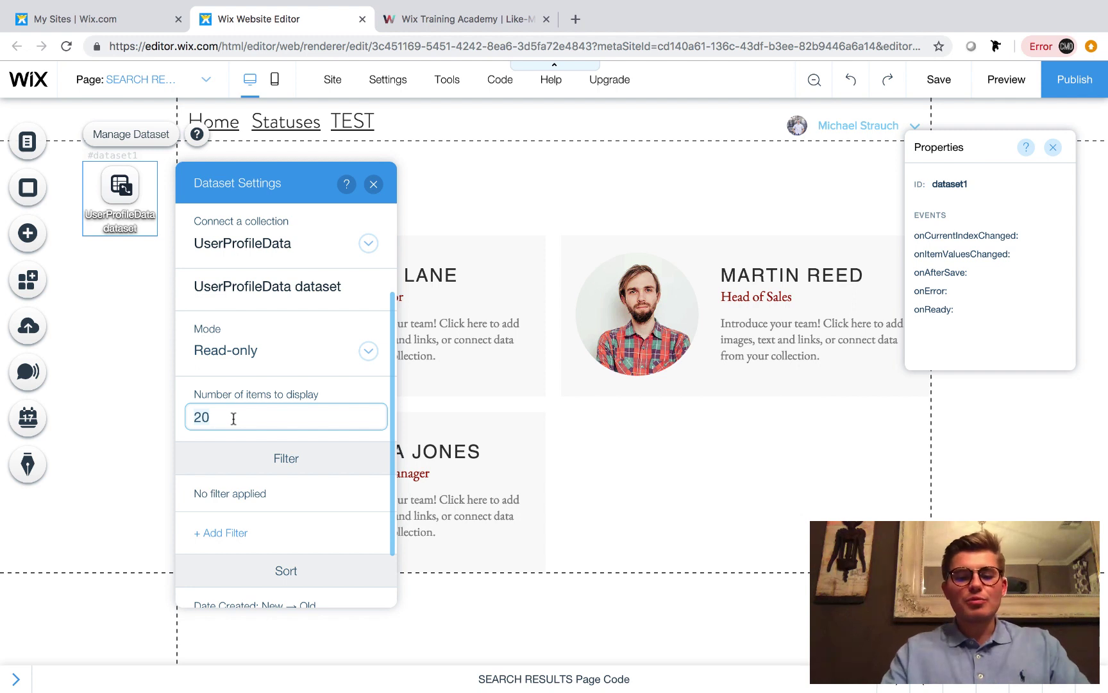
{"action": "key", "text": "BackSpace"}
{"action": "key", "text": "BackSpace"}
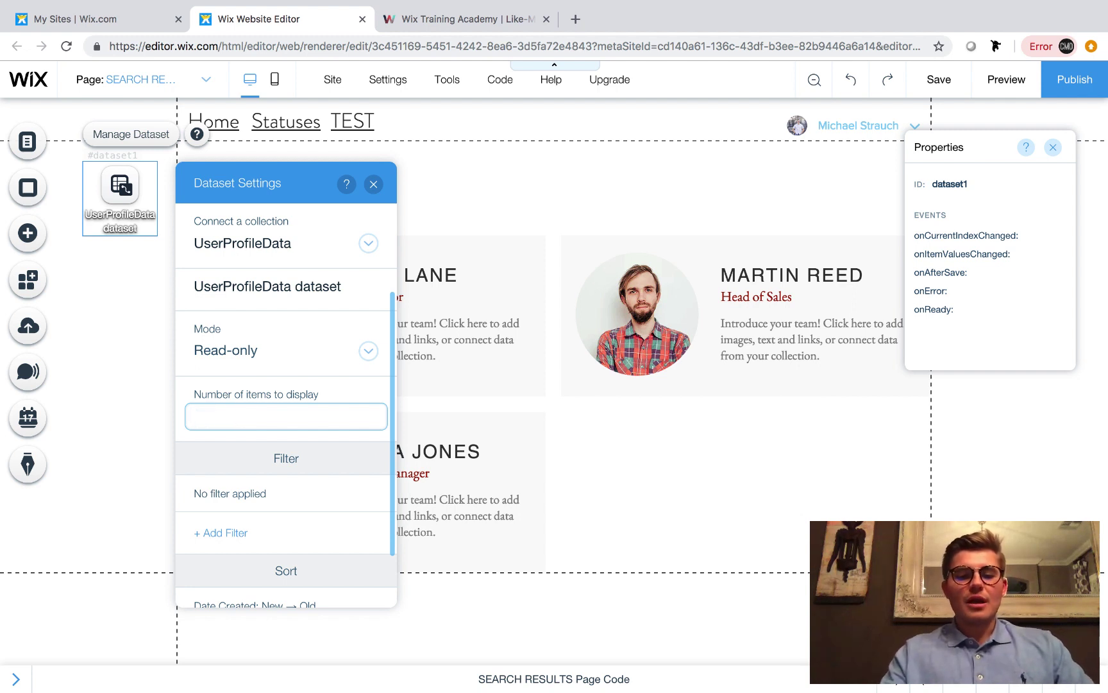
{"action": "type", "text": "25"}
{"action": "key", "text": "Return"}
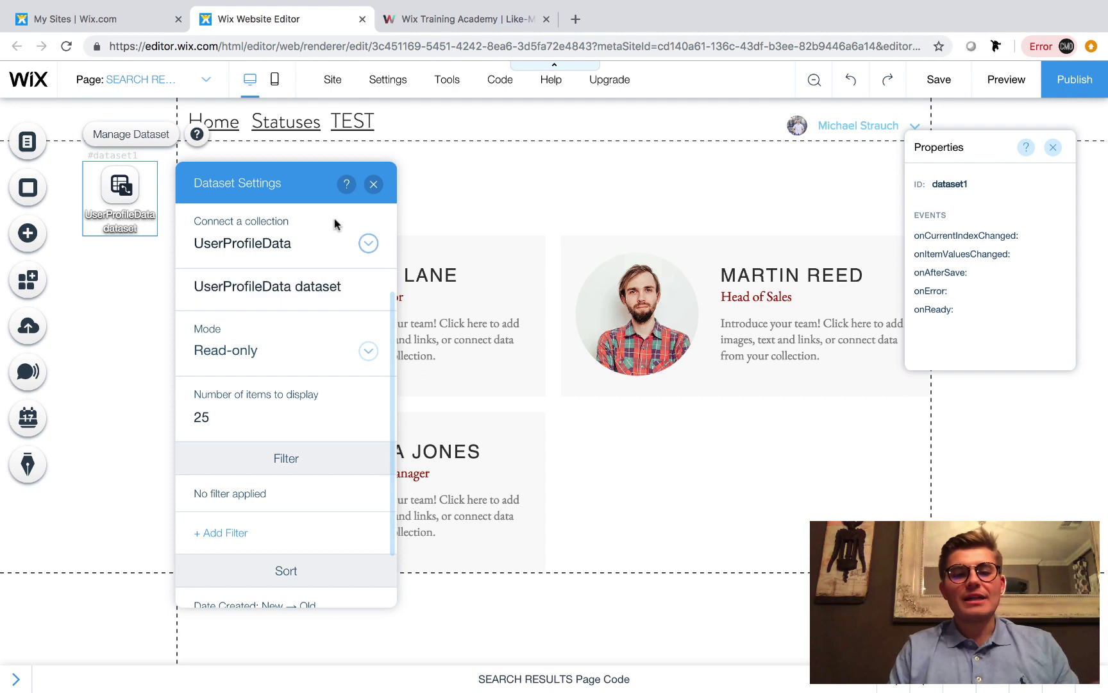
{"action": "left_click", "coordinate": [373, 185]}
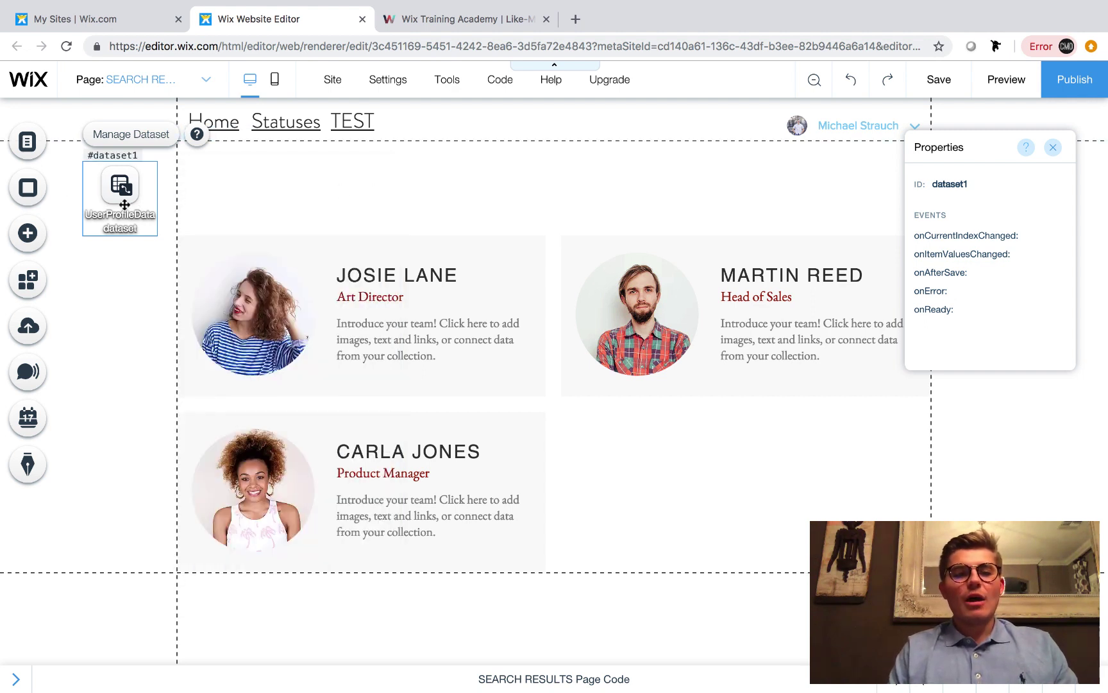
Connect the first card's profile image to UserProfileData, with Profile Picture as its image source
{"action": "left_click", "coordinate": [275, 197]}
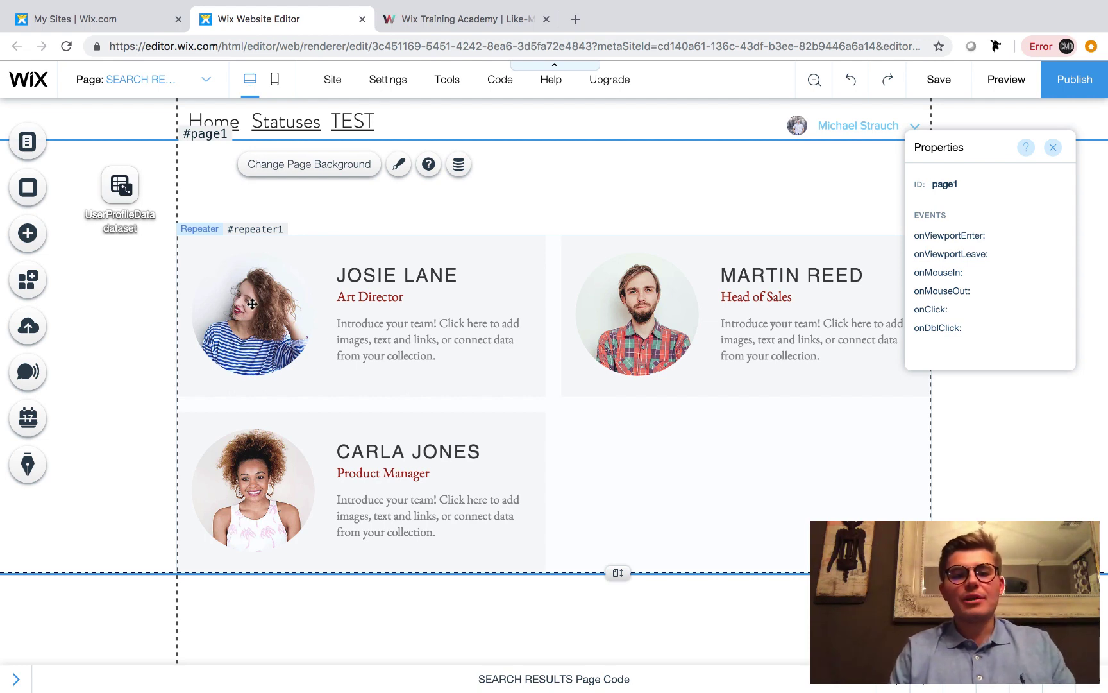
{"action": "left_click", "coordinate": [249, 311]}
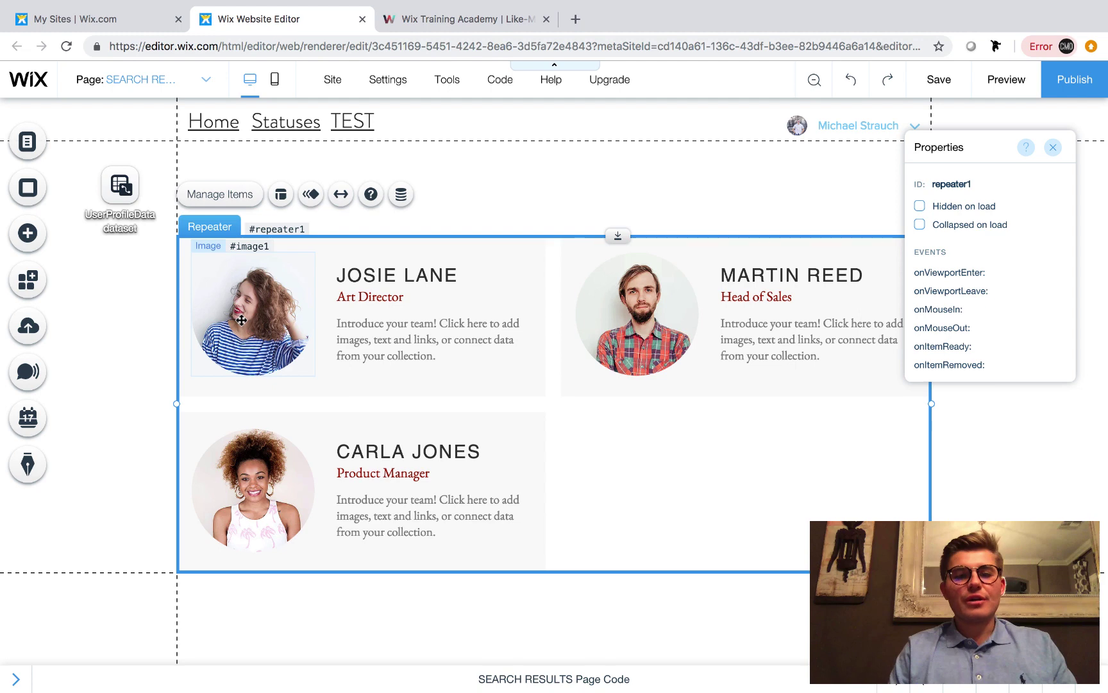
{"action": "left_click", "coordinate": [256, 327]}
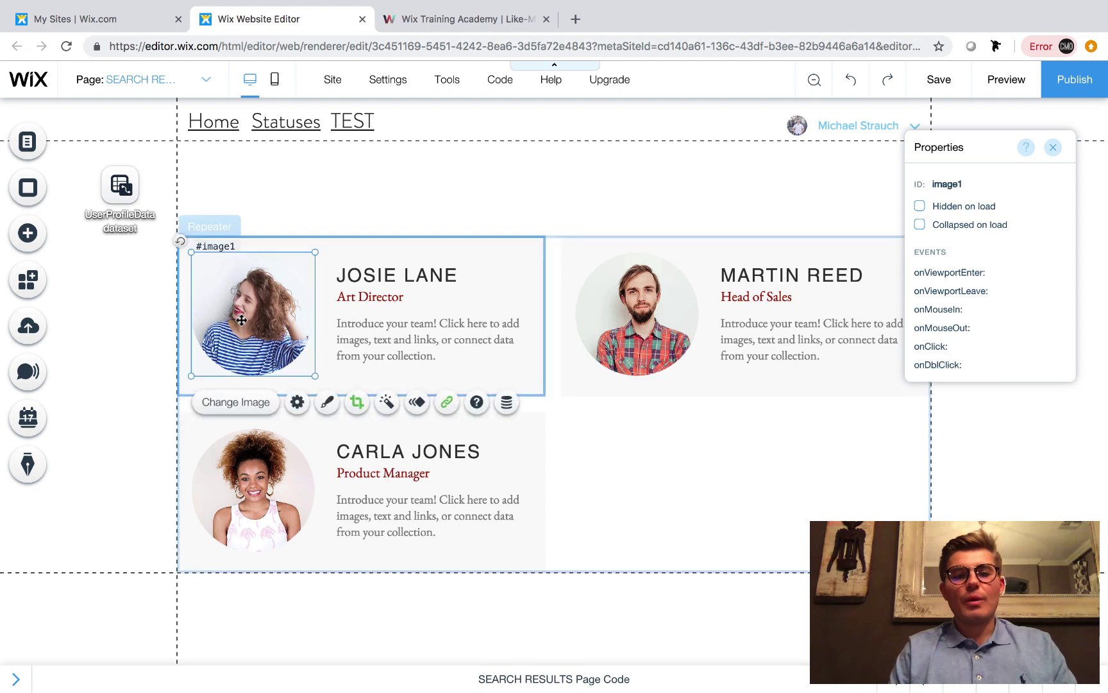
{"action": "left_click", "coordinate": [507, 407]}
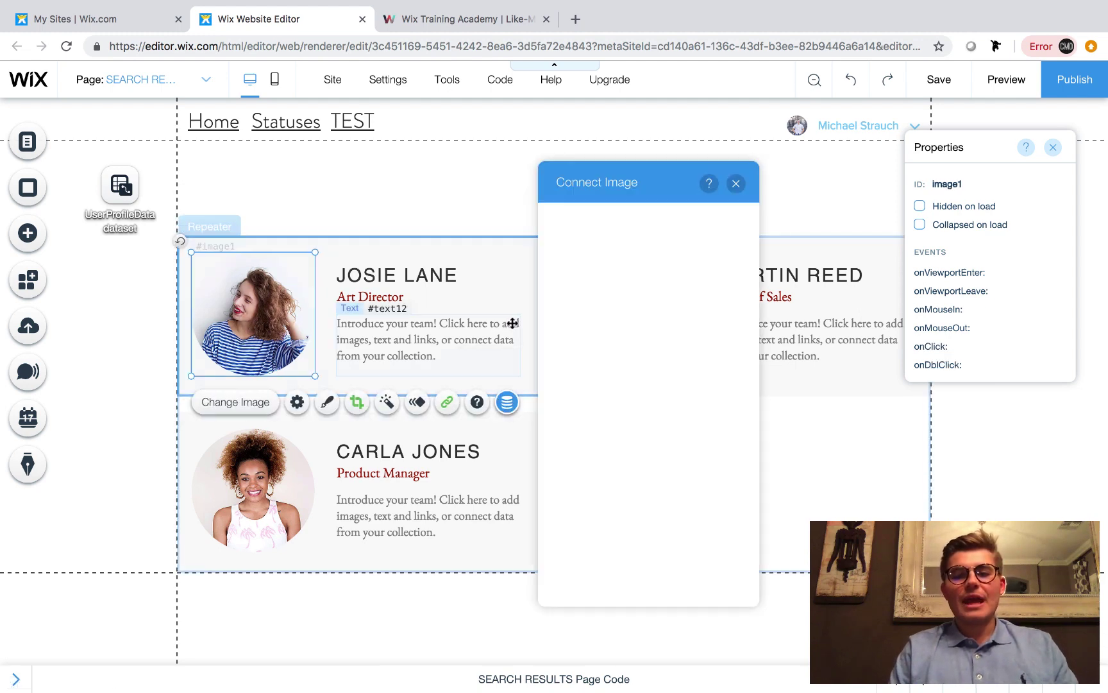
{"action": "left_click", "coordinate": [613, 243]}
{"action": "left_click", "coordinate": [628, 269]}
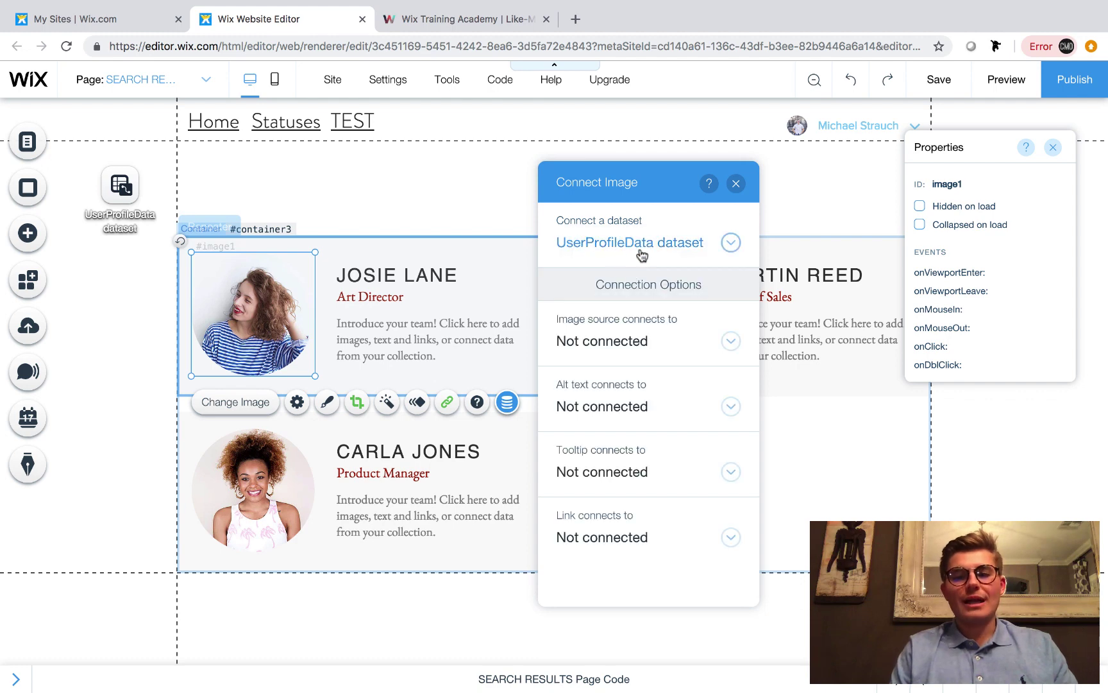
{"action": "left_click", "coordinate": [648, 346]}
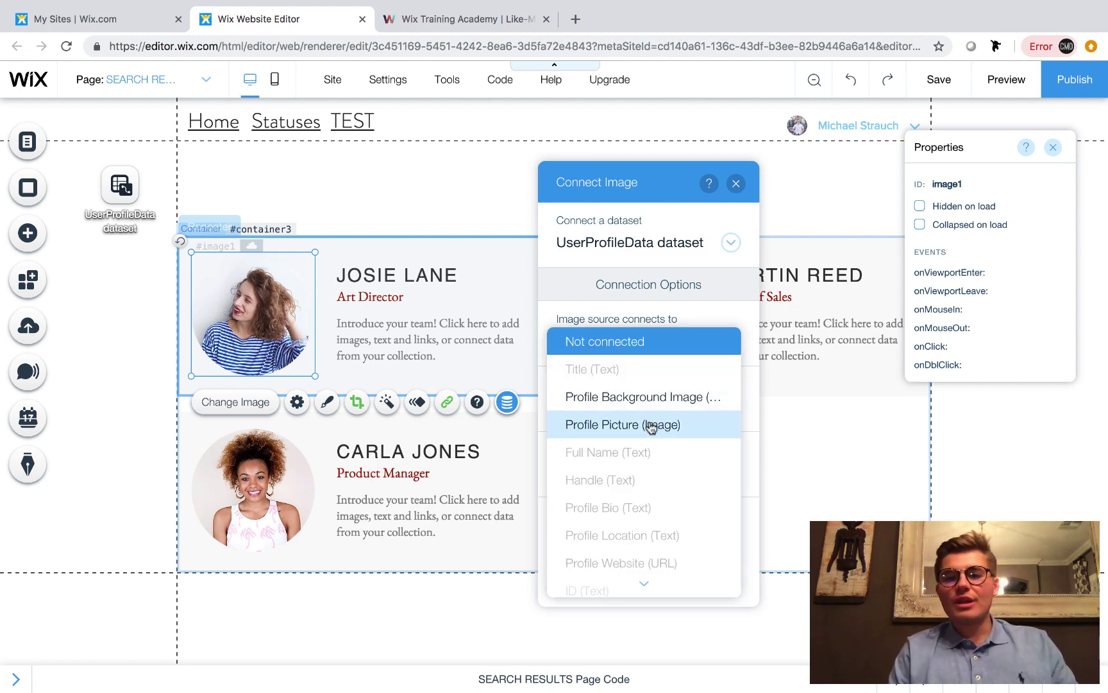
{"action": "left_click", "coordinate": [650, 425]}
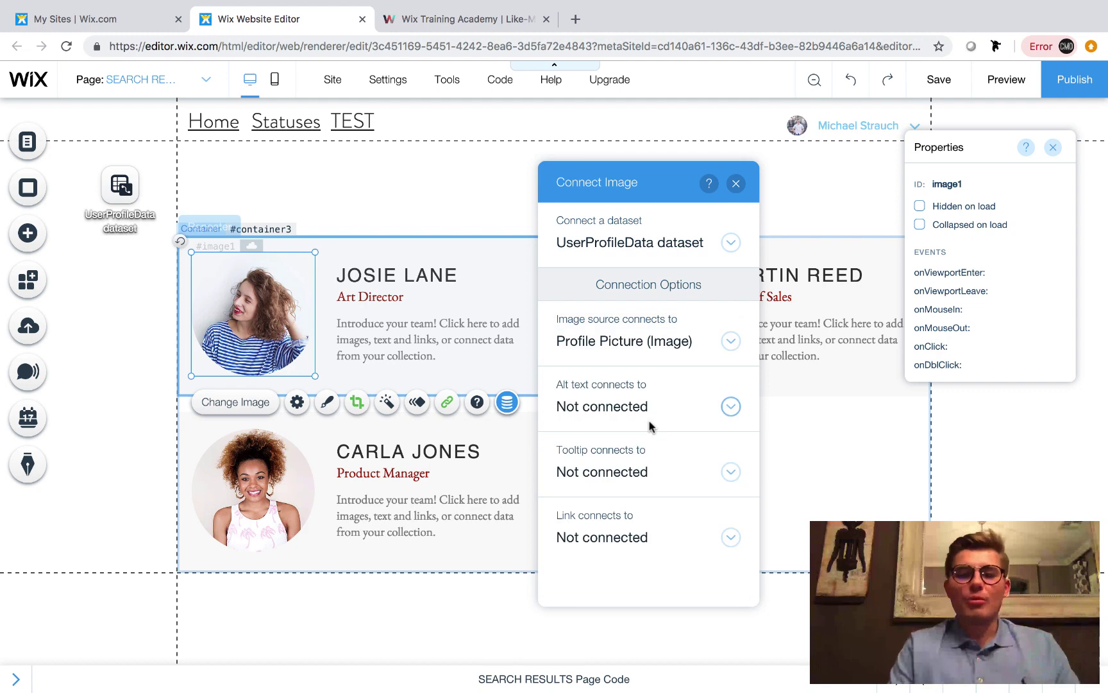
{"action": "left_click", "coordinate": [735, 183]}
{"action": "left_click", "coordinate": [408, 272]}
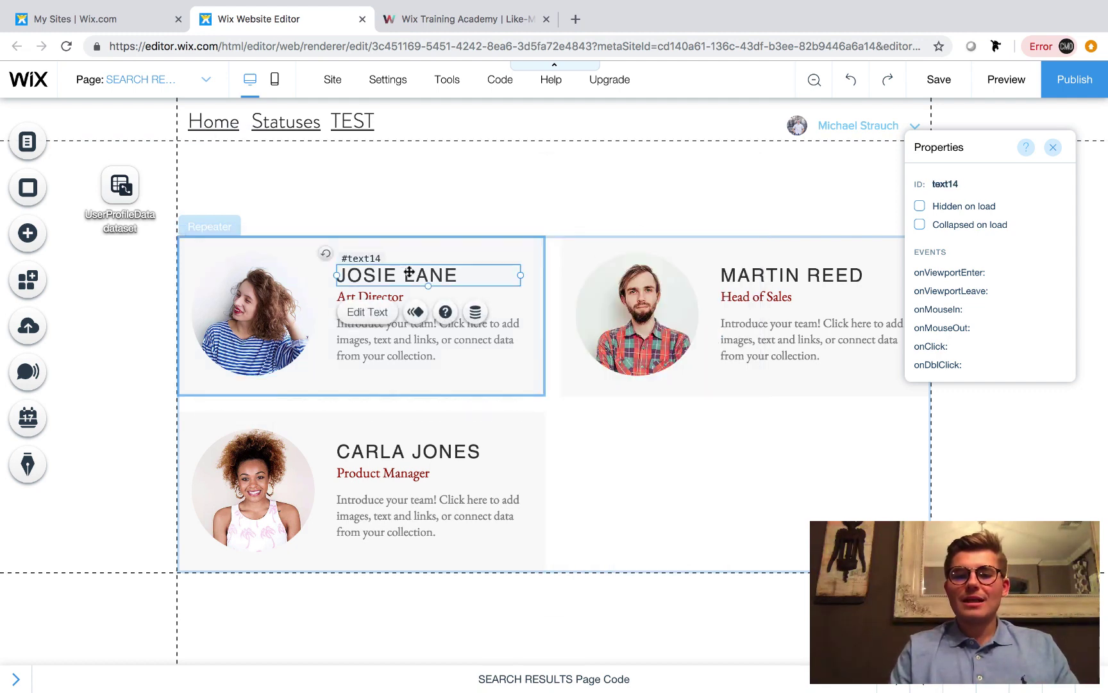
{"action": "left_click", "coordinate": [474, 312]}
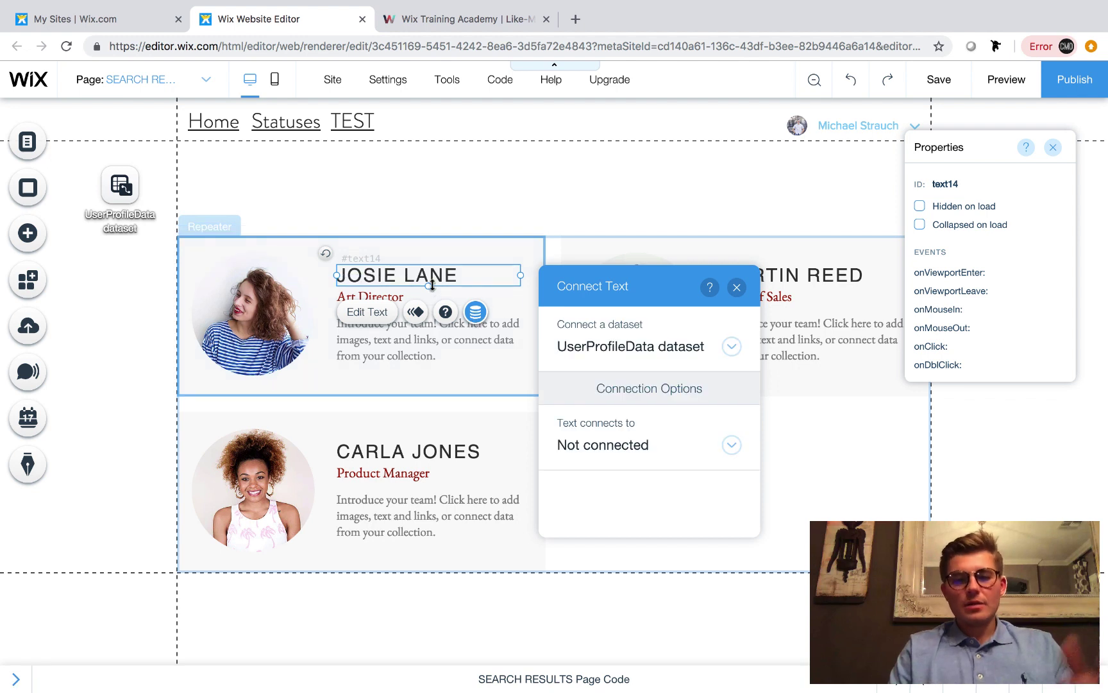
{"action": "left_click", "coordinate": [608, 446]}
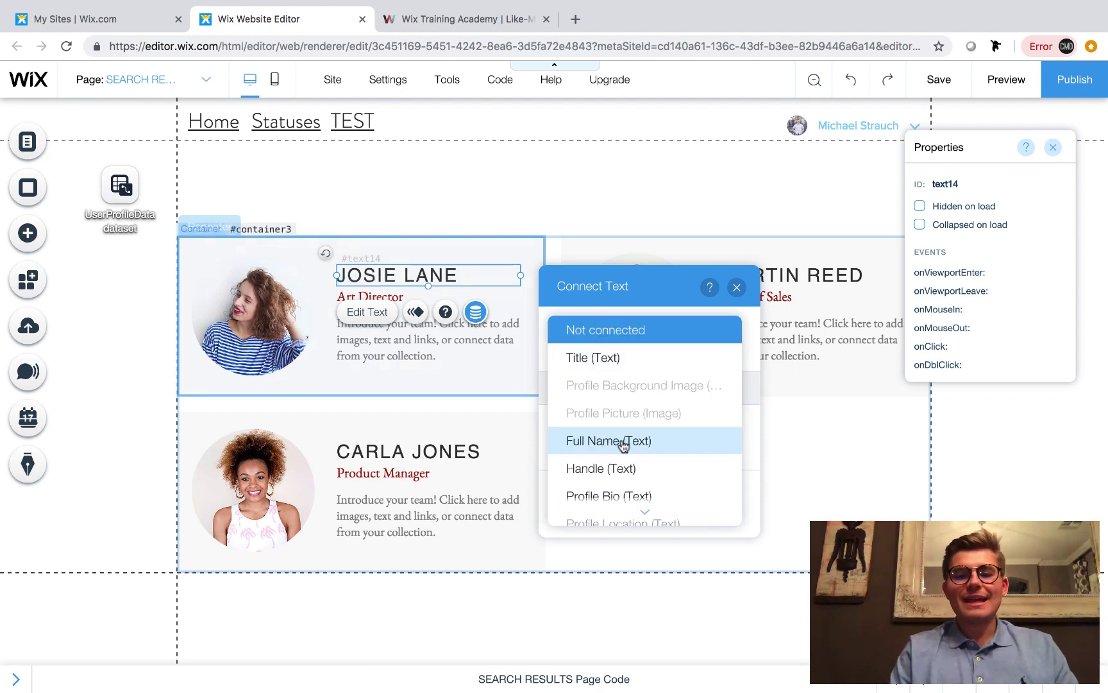
{"action": "left_click", "coordinate": [622, 442]}
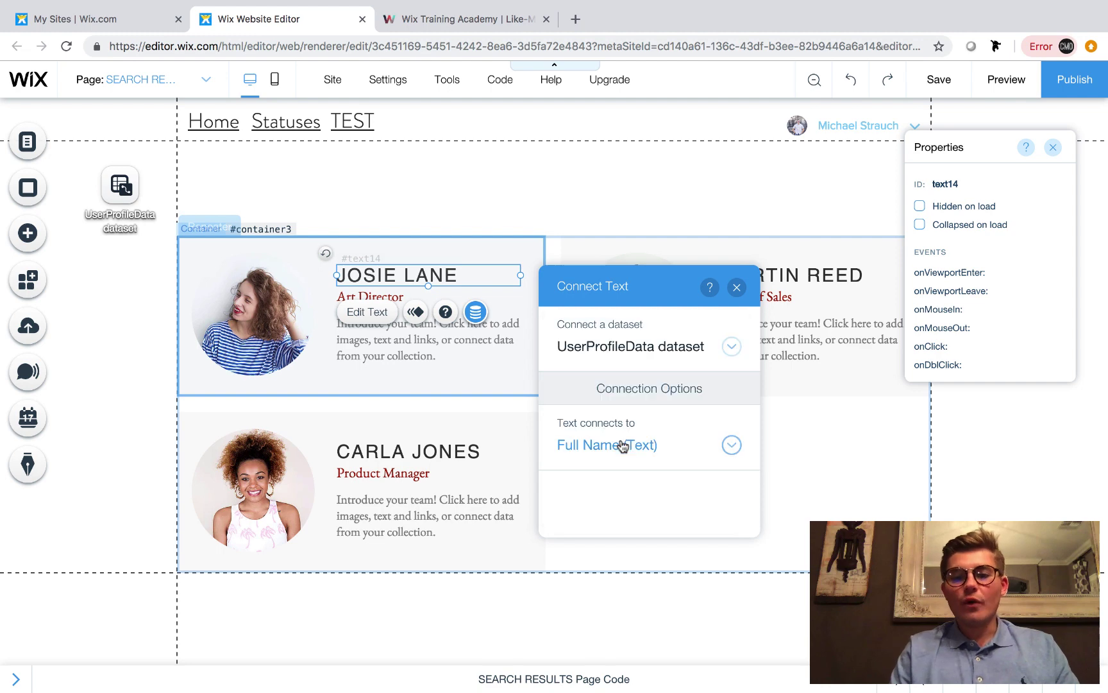
{"action": "left_click", "coordinate": [736, 288]}
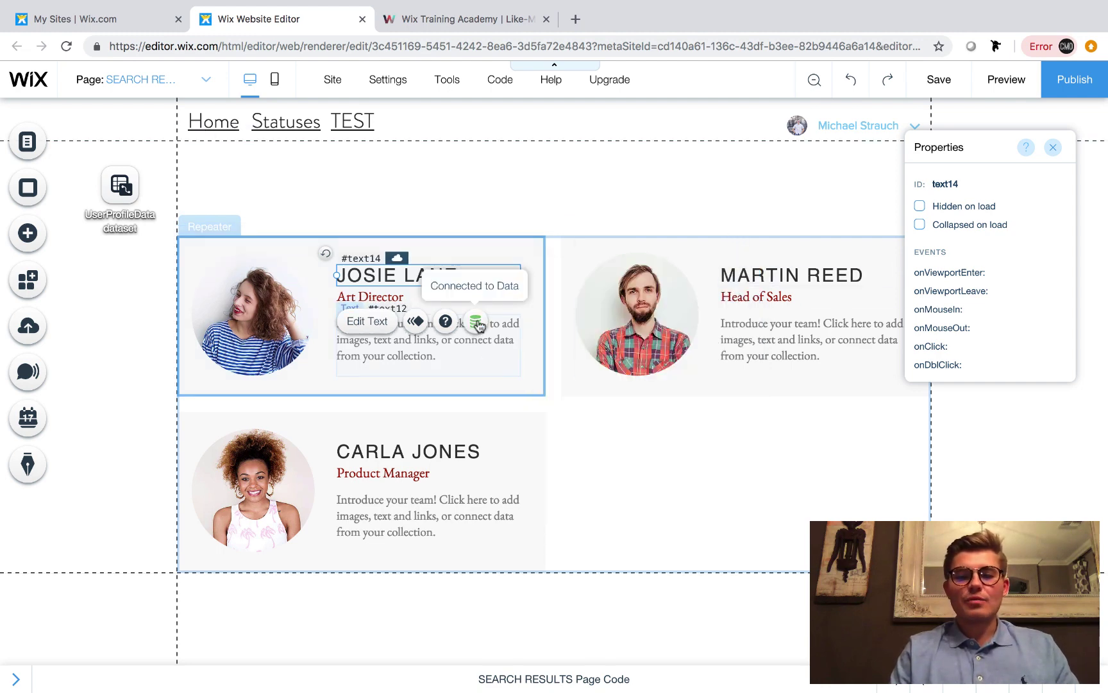
Bind the Art Director title text to the Handle field
{"action": "left_click", "coordinate": [379, 314]}
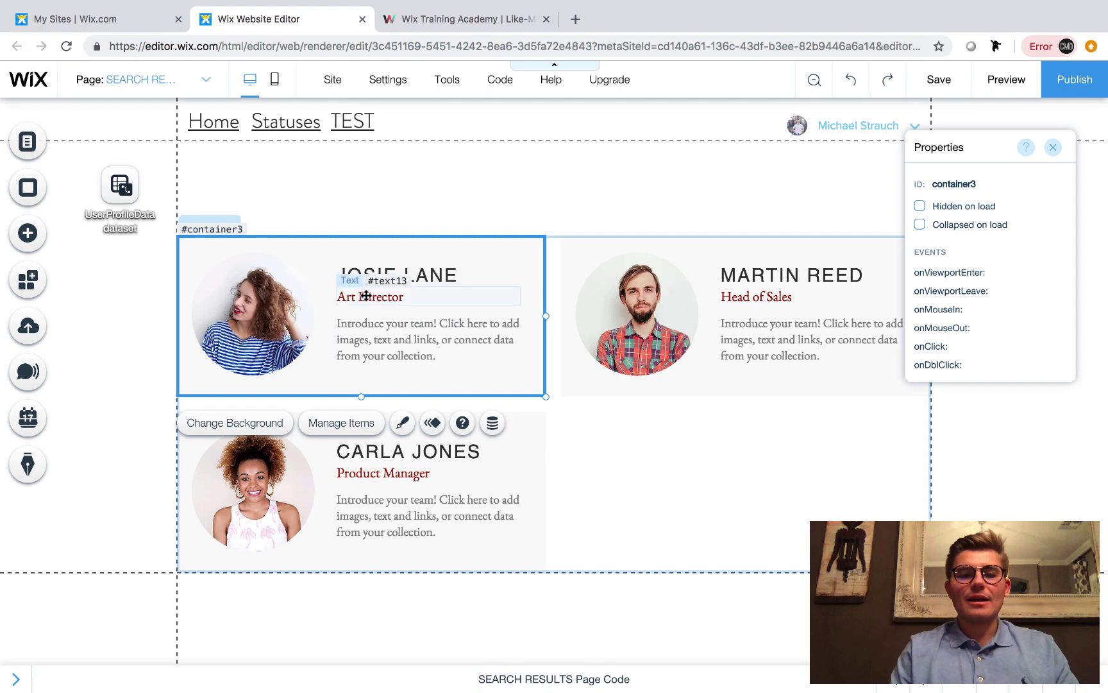
{"action": "left_click", "coordinate": [364, 296]}
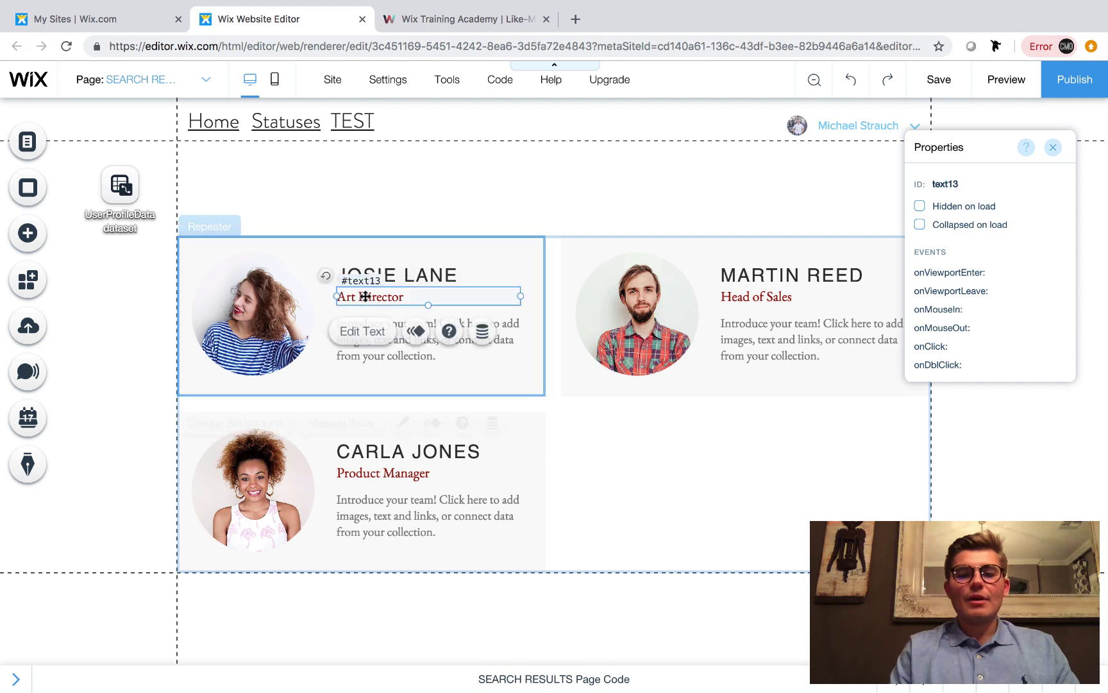
{"action": "left_click", "coordinate": [476, 331]}
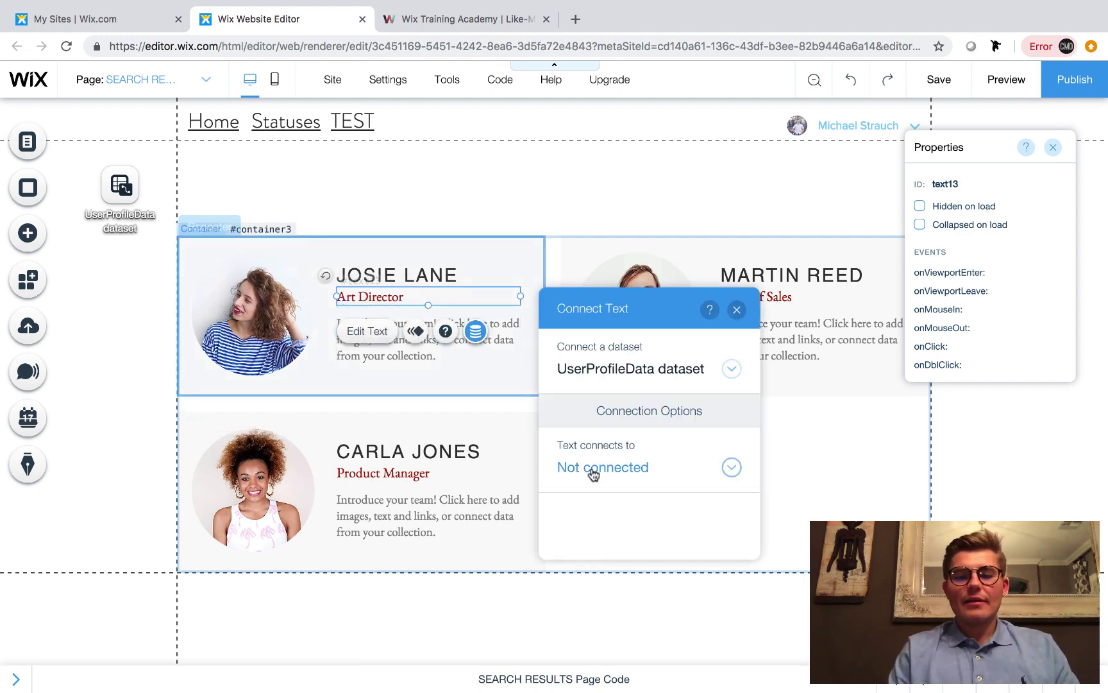
{"action": "left_click", "coordinate": [594, 471]}
{"action": "left_click", "coordinate": [600, 494]}
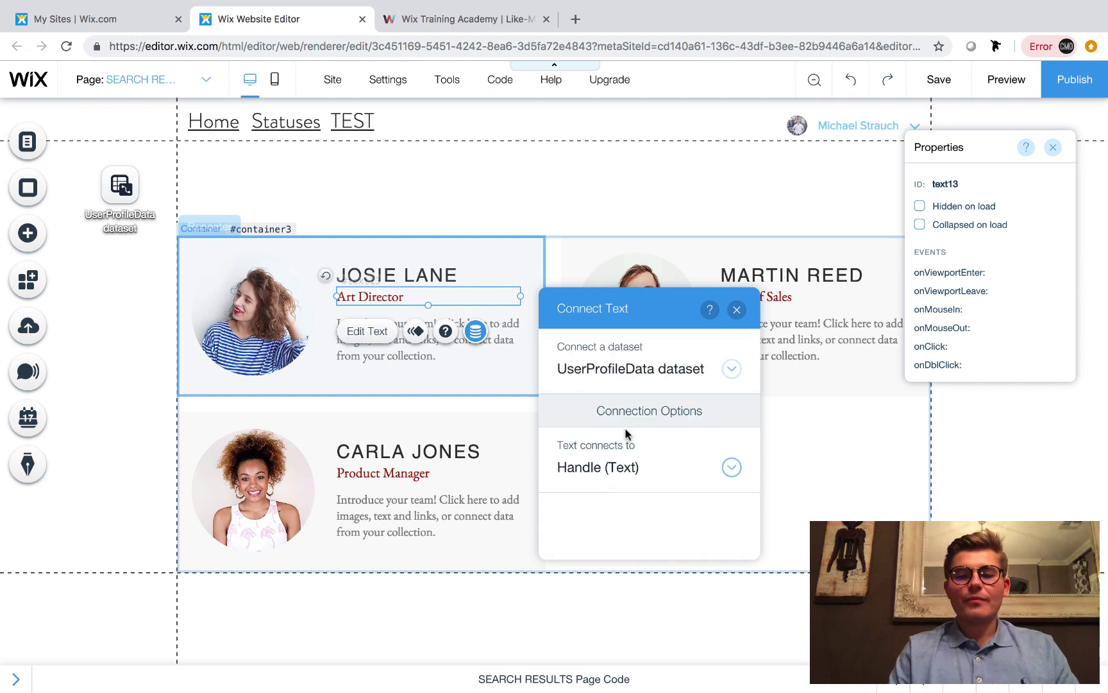
Bind the description paragraph to the Profile Bio field
{"action": "left_click", "coordinate": [507, 340]}
{"action": "left_click", "coordinate": [476, 288]}
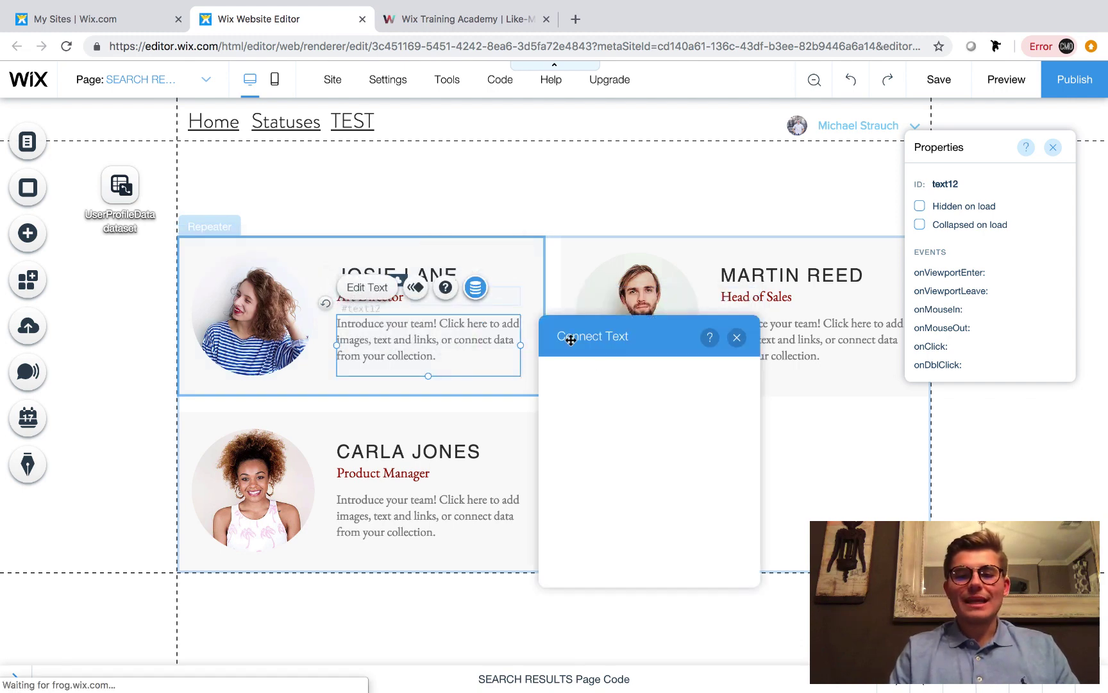
{"action": "left_click", "coordinate": [621, 499]}
{"action": "scroll", "coordinate": [626, 551], "scroll_direction": "down", "scroll_amount": 2}
{"action": "left_click", "coordinate": [627, 429]}
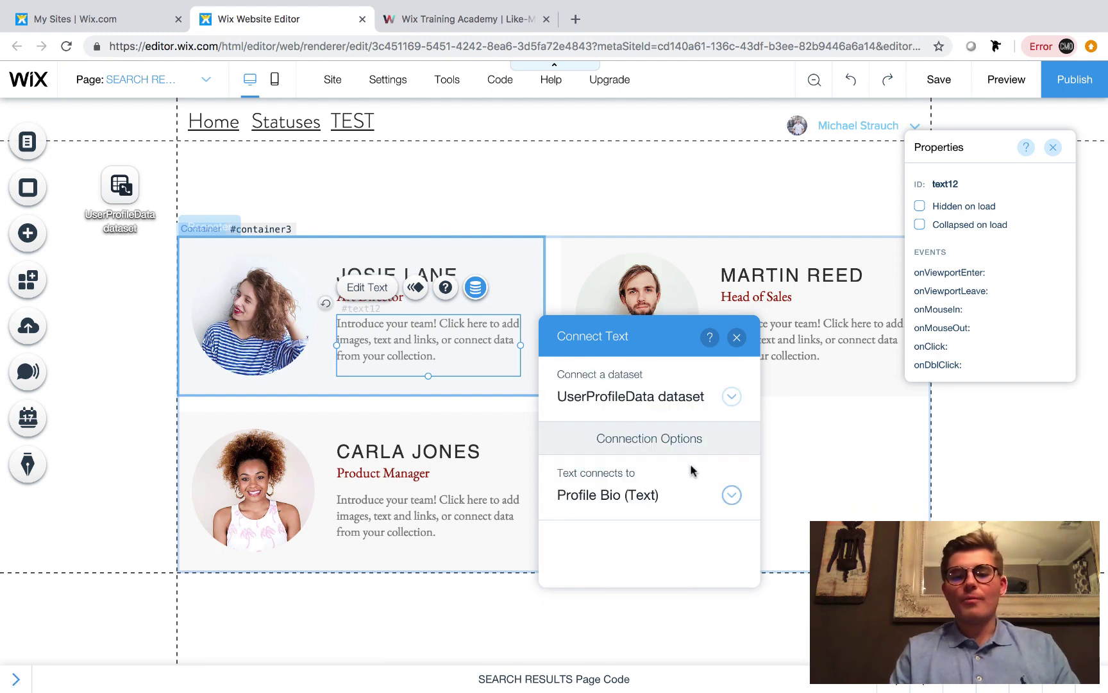
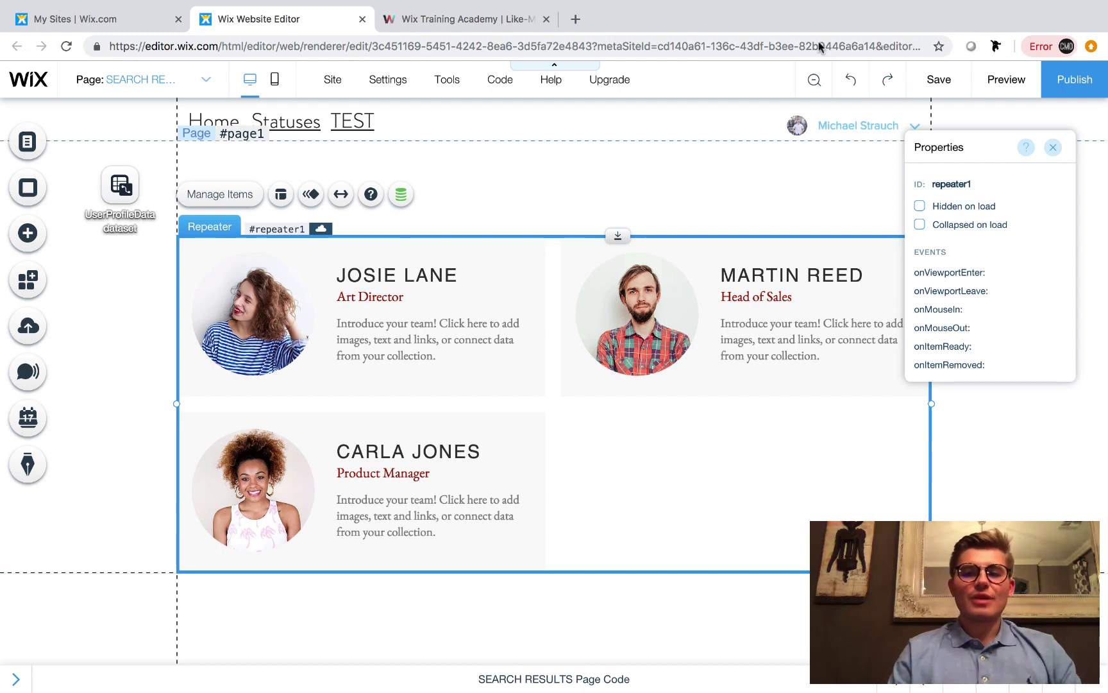
Save the site changes, check it in preview mode, then return and publish it live
{"action": "left_click", "coordinate": [938, 78]}
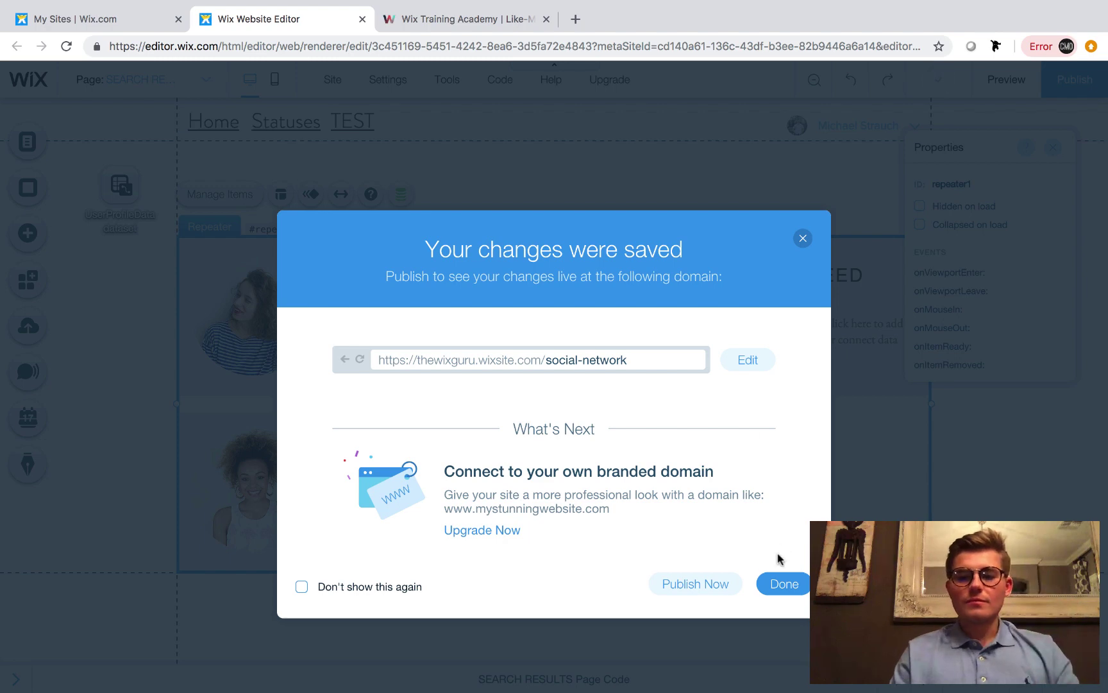
{"action": "left_click", "coordinate": [779, 581]}
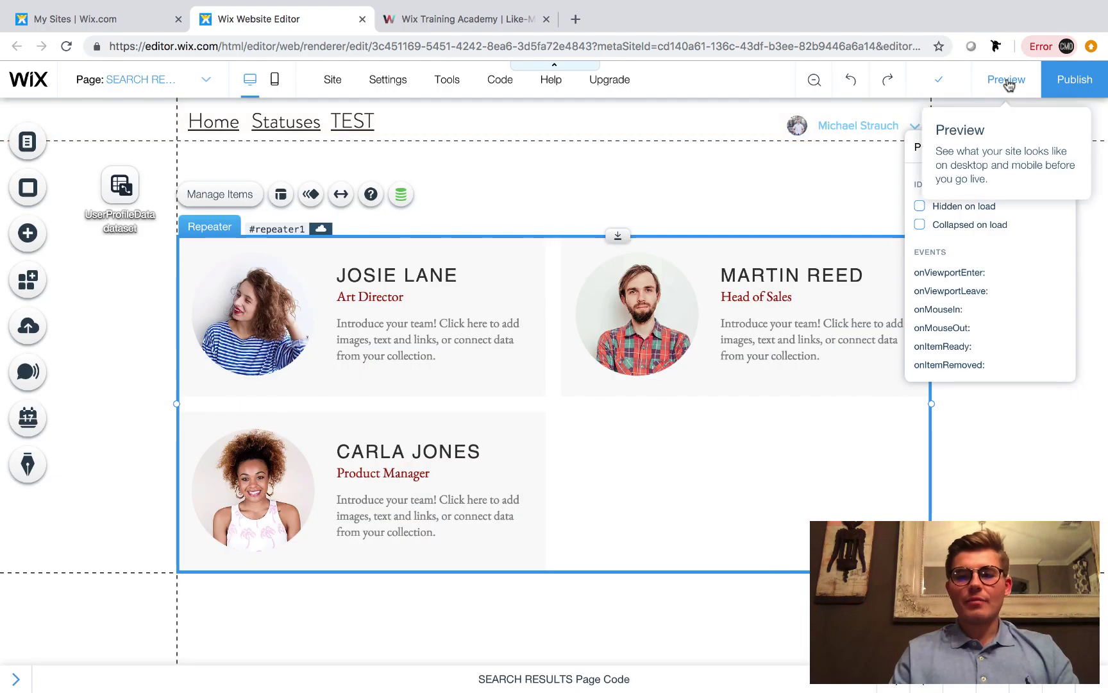
{"action": "left_click", "coordinate": [739, 176]}
{"action": "key", "text": "ctrl+p"}
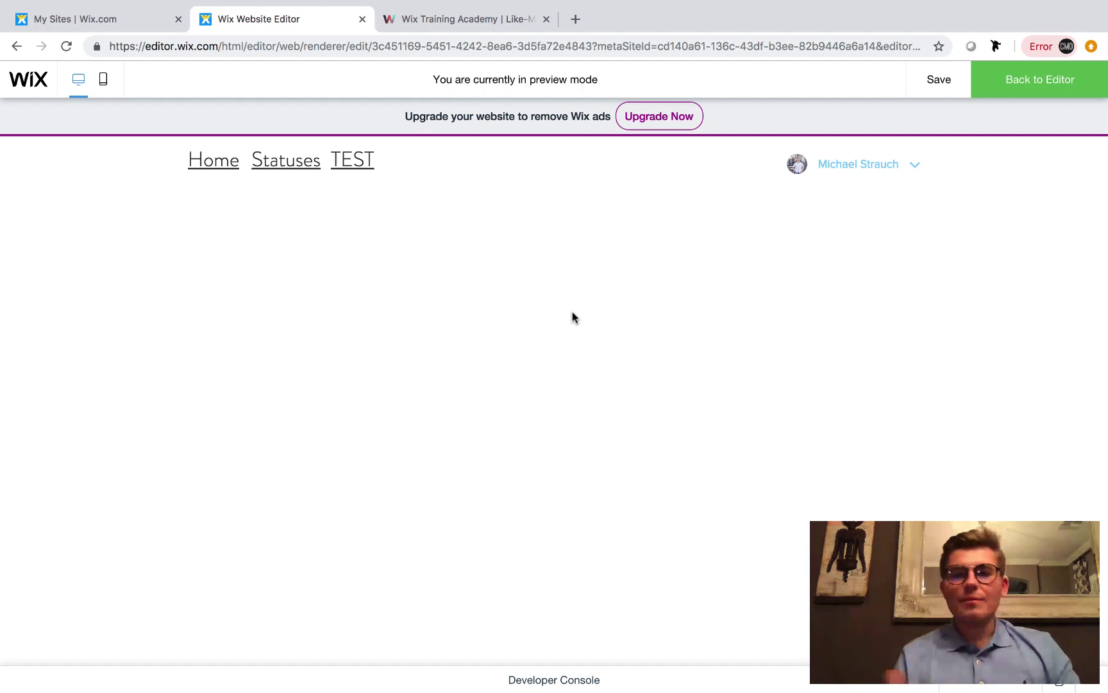
{"action": "left_click", "coordinate": [1073, 80]}
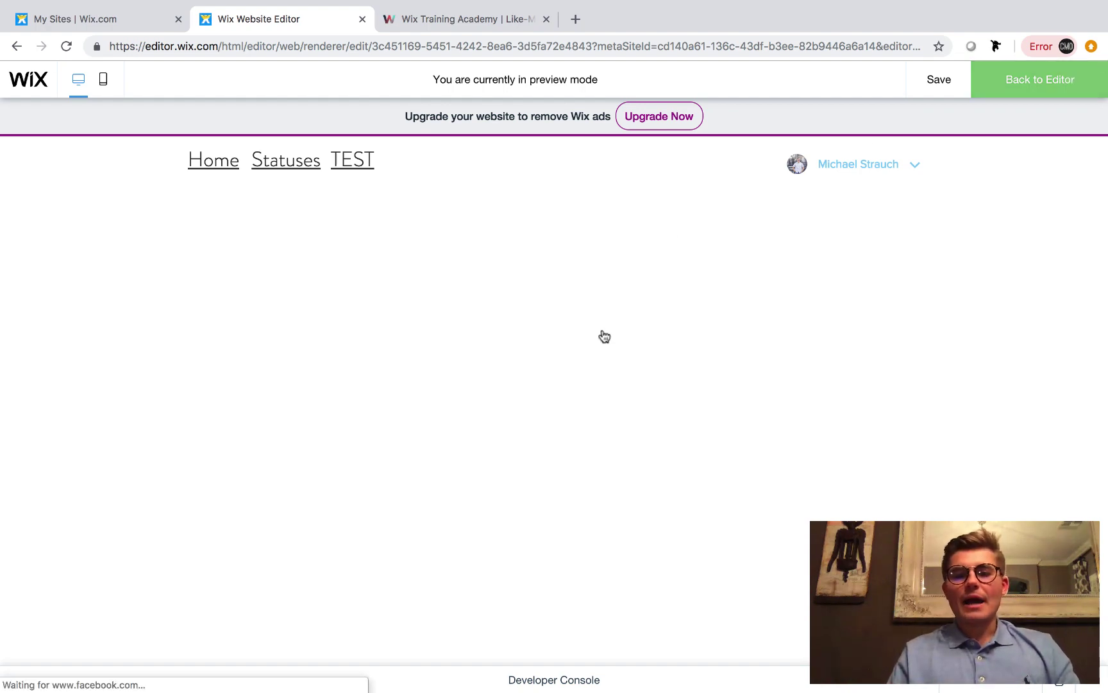
{"action": "left_click", "coordinate": [1094, 90]}
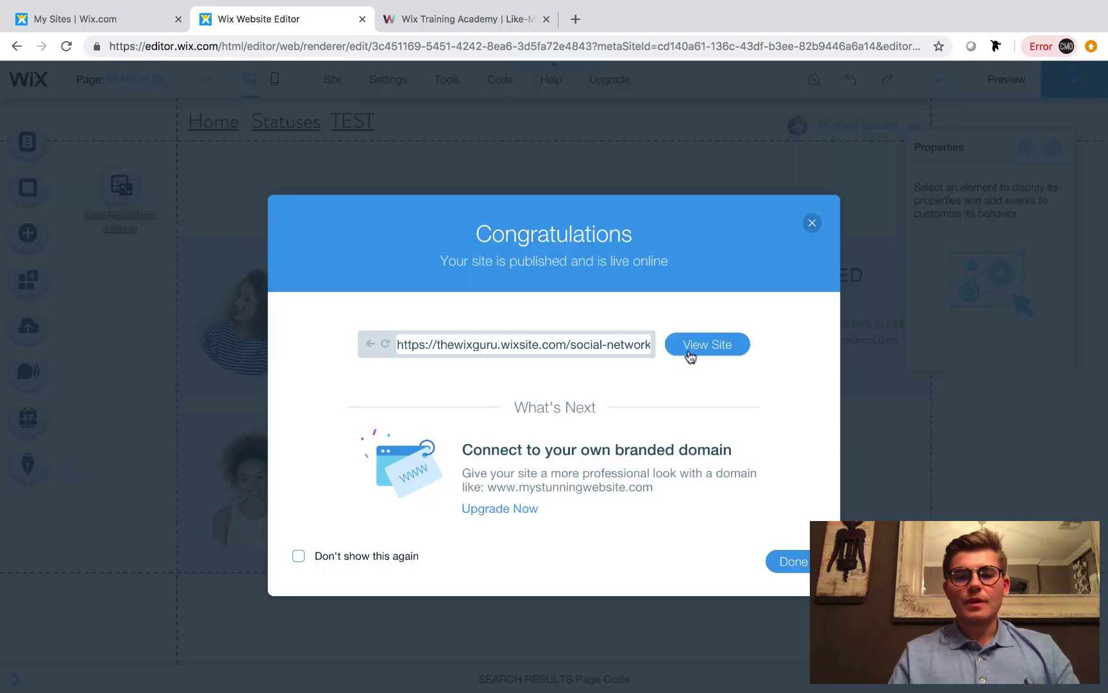
Duplicate the TEST header text and place the copy to its right
{"action": "left_click", "coordinate": [794, 564]}
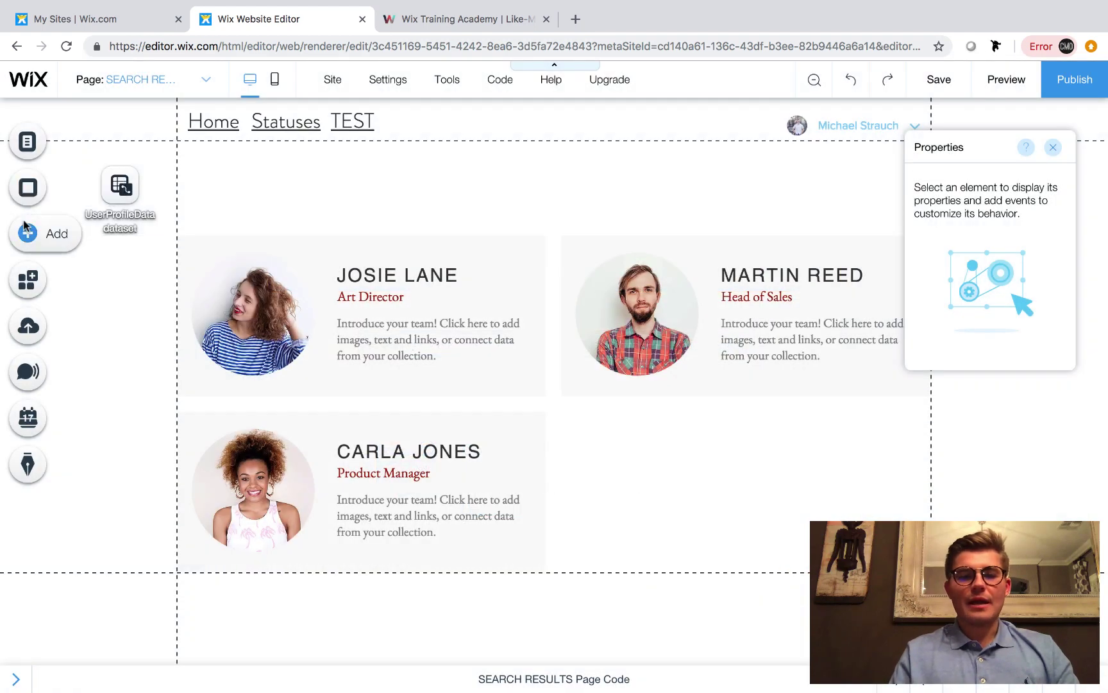
{"action": "left_click", "coordinate": [358, 122]}
{"action": "left_click", "coordinate": [357, 121]}
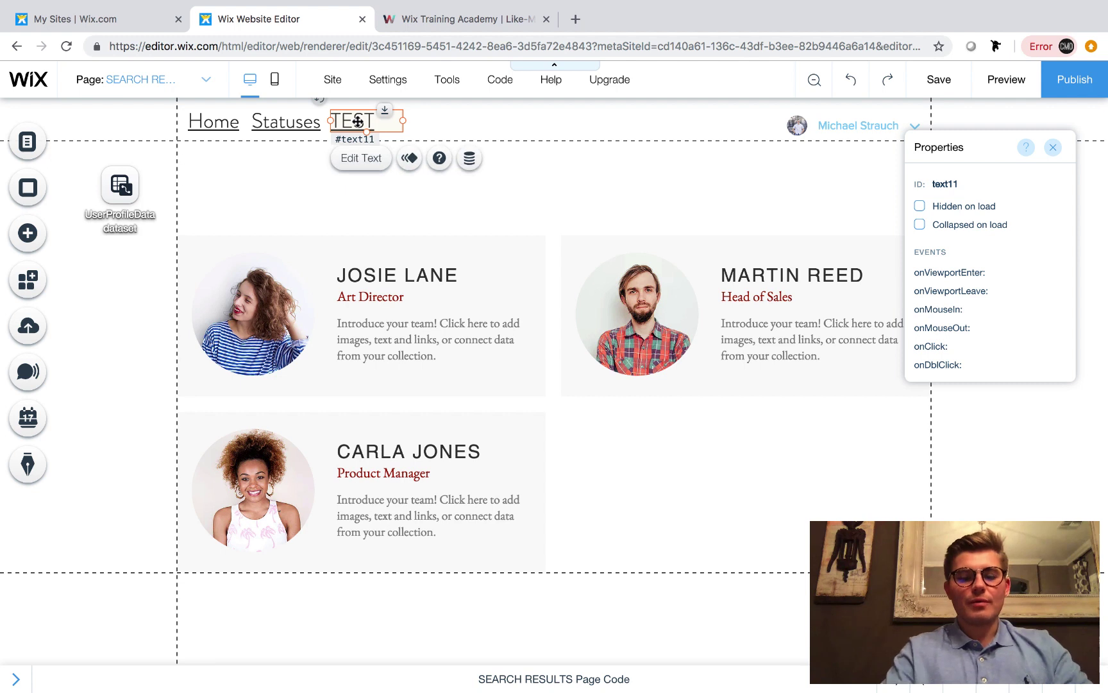
{"action": "key", "text": "Delete"}
{"action": "key", "text": "ctrl+z"}
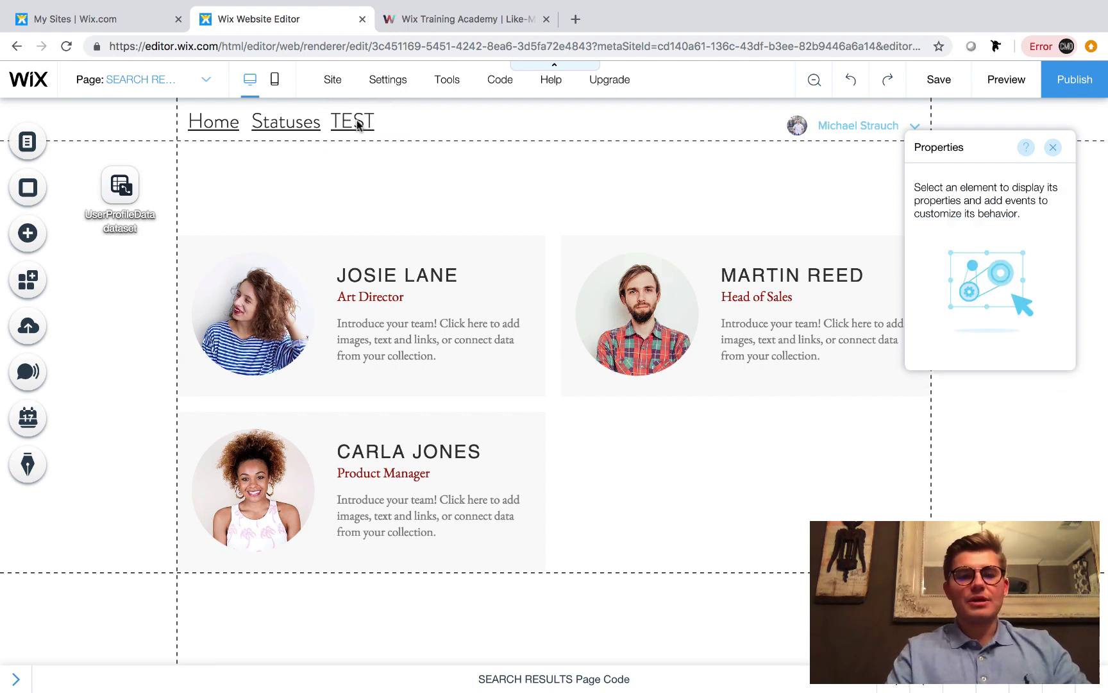
{"action": "left_click", "coordinate": [357, 122]}
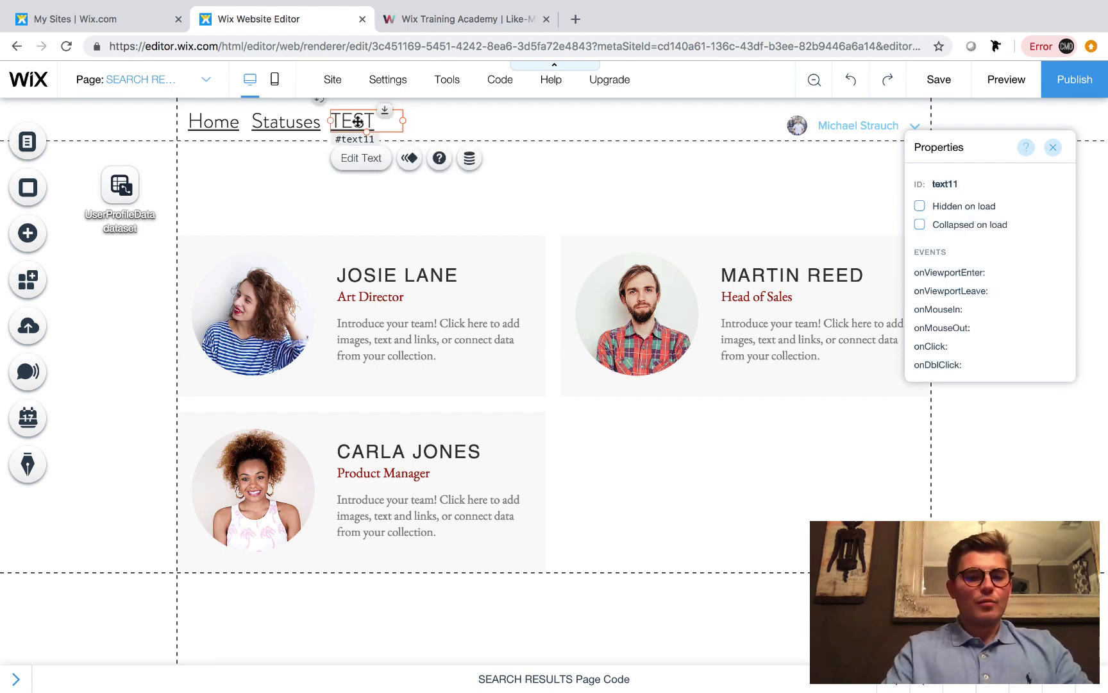
{"action": "key", "text": "ctrl+d"}
{"action": "left_click_drag", "start_coordinate": [366, 128], "coordinate": [437, 125]}
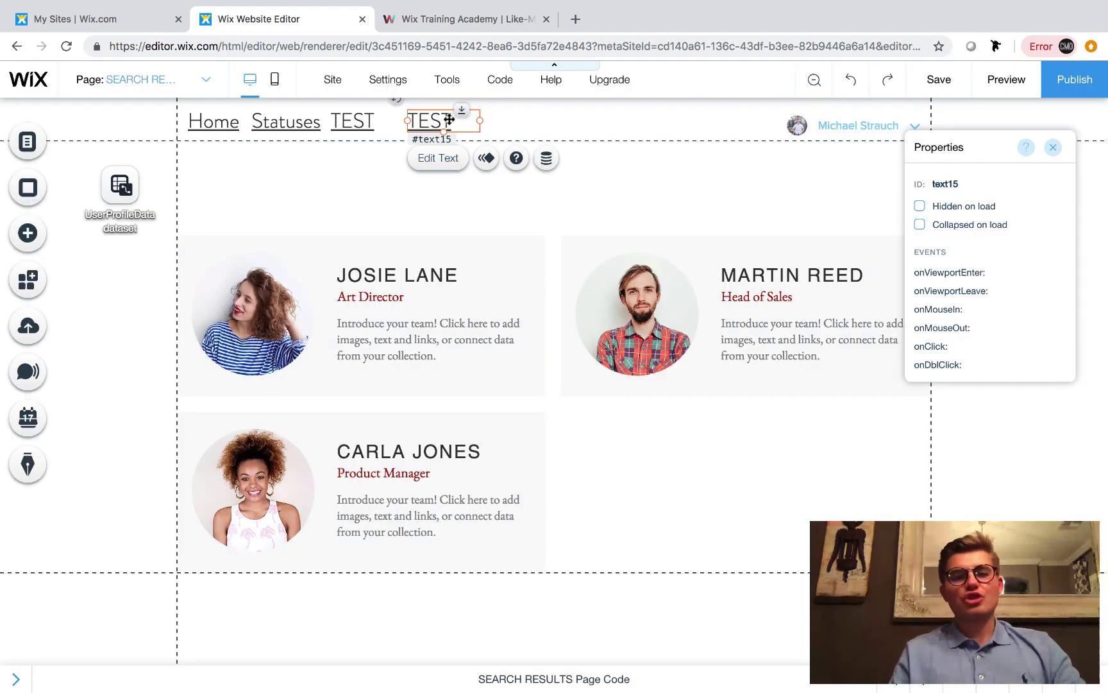
Retype the copied header text as SEARCH and widen its box to fit
{"action": "double_click", "coordinate": [449, 121]}
{"action": "key", "text": "BackSpace"}
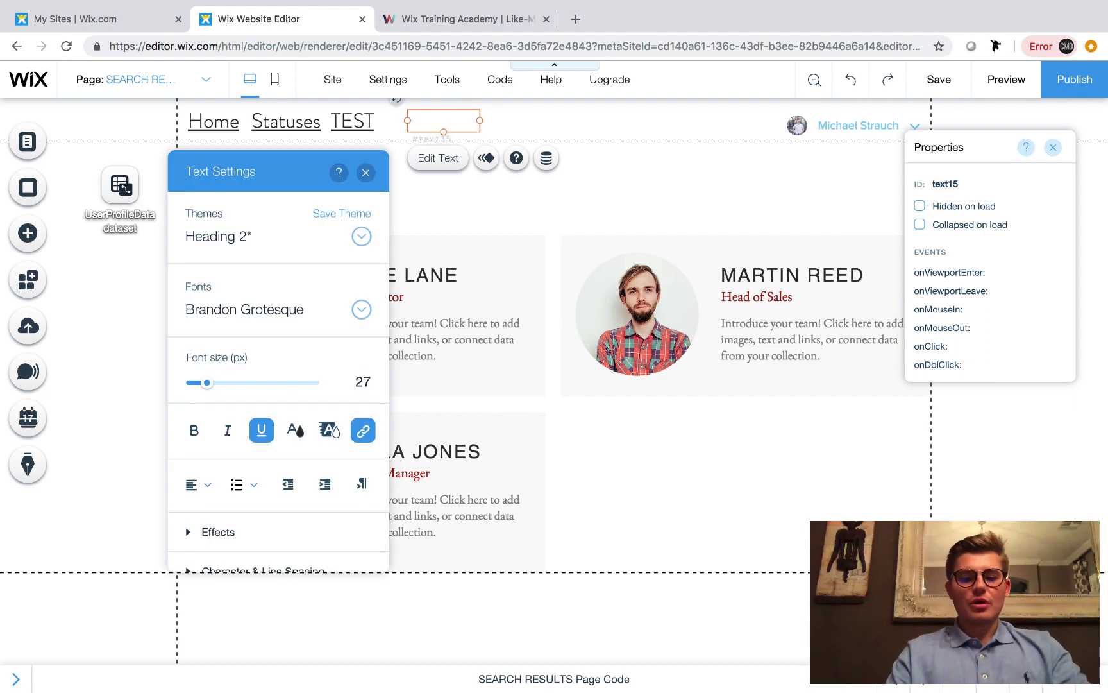
{"action": "type", "text": "SEARCG"}
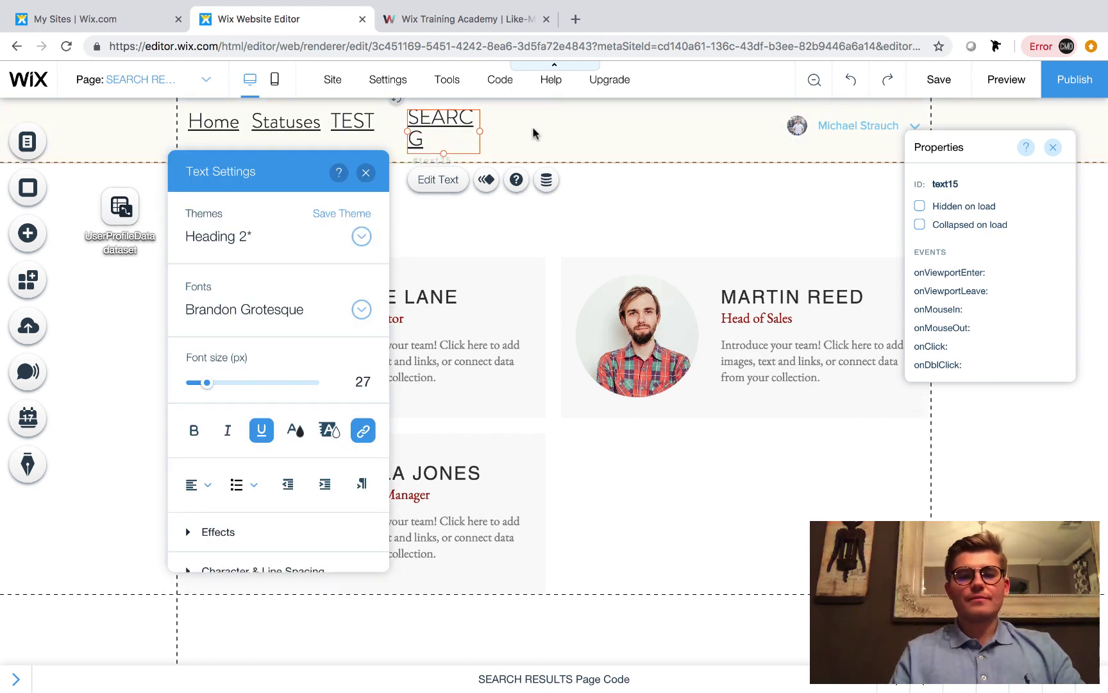
{"action": "key", "text": "BackSpace"}
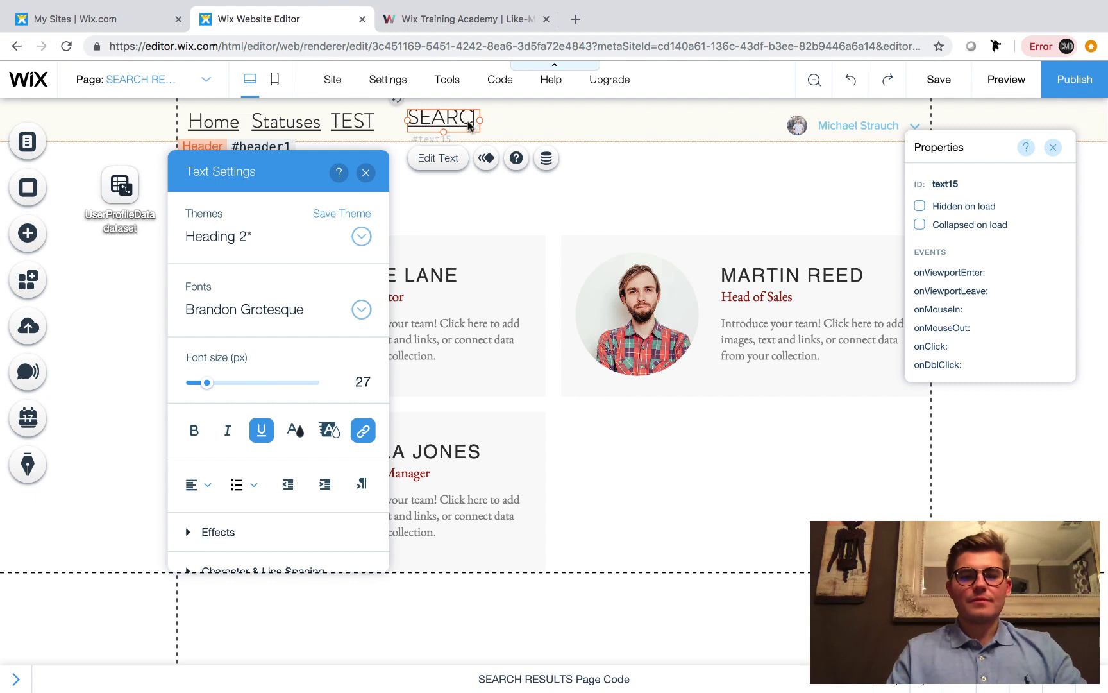
{"action": "left_click", "coordinate": [470, 125]}
{"action": "left_click", "coordinate": [475, 122]}
{"action": "left_click_drag", "start_coordinate": [479, 120], "coordinate": [520, 120]}
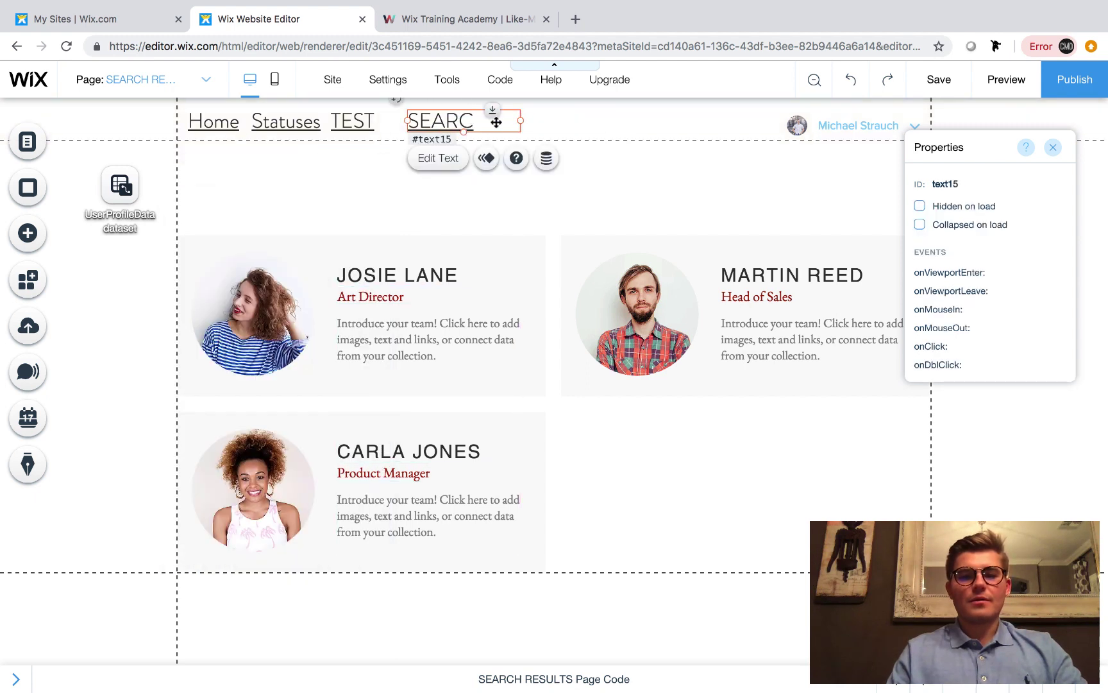
{"action": "double_click", "coordinate": [496, 122]}
{"action": "type", "text": "H"}
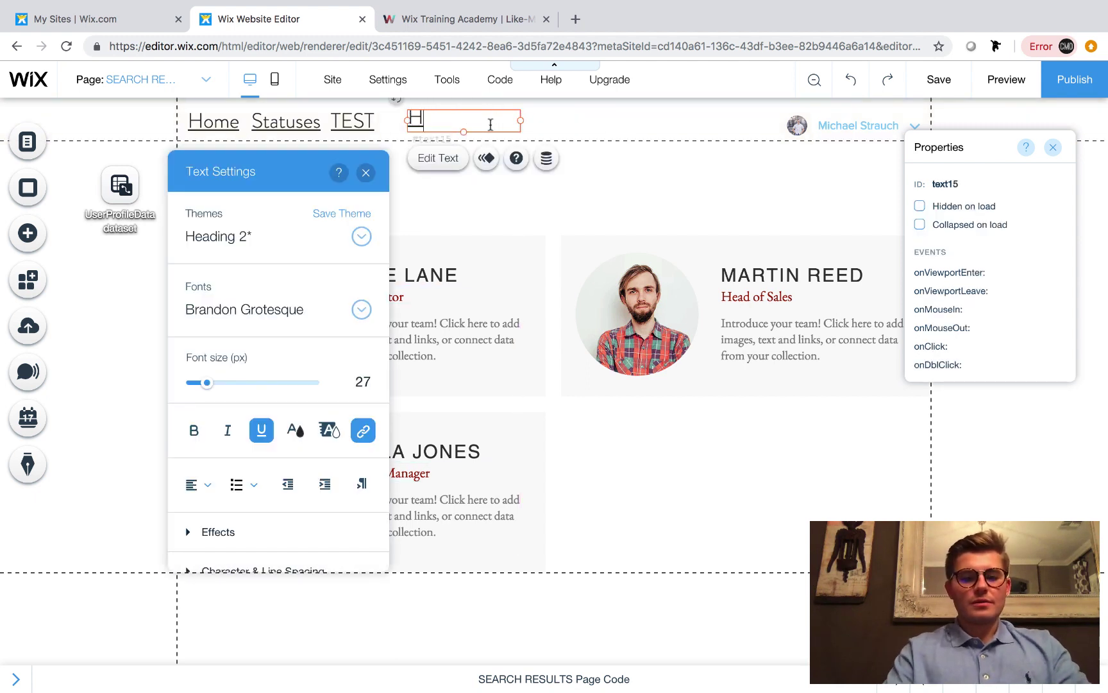
{"action": "key", "text": "BackSpace"}
{"action": "type", "text": "SEARCH"}
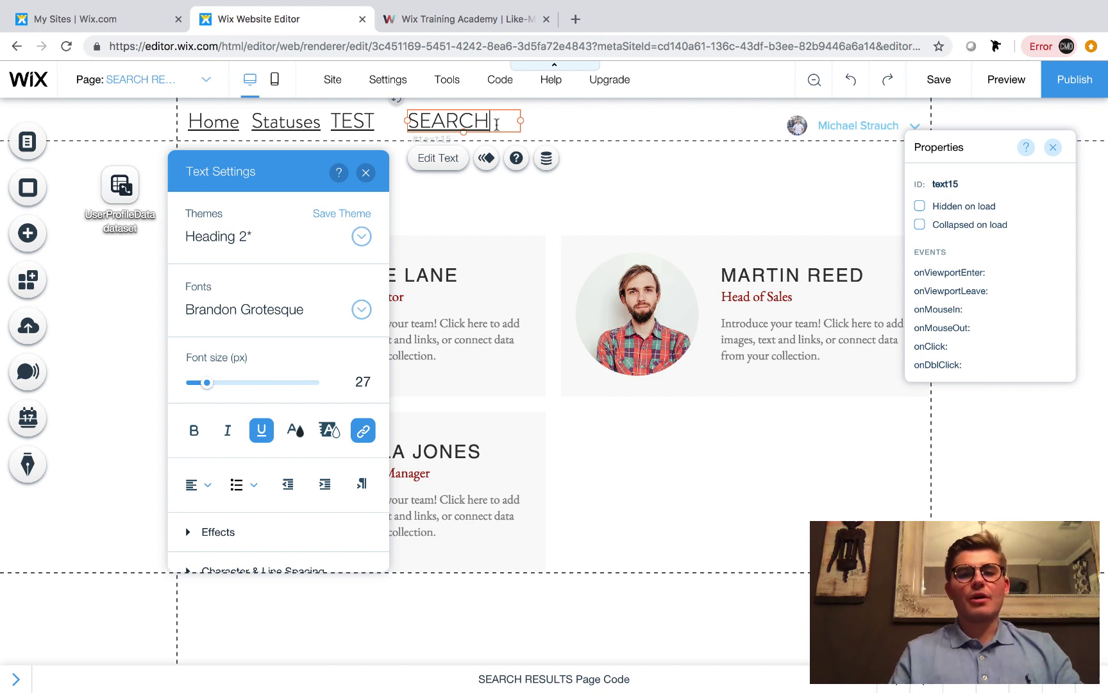
Link the SEARCH text to the SEARCH RESULTS page
{"action": "double_click", "coordinate": [496, 124]}
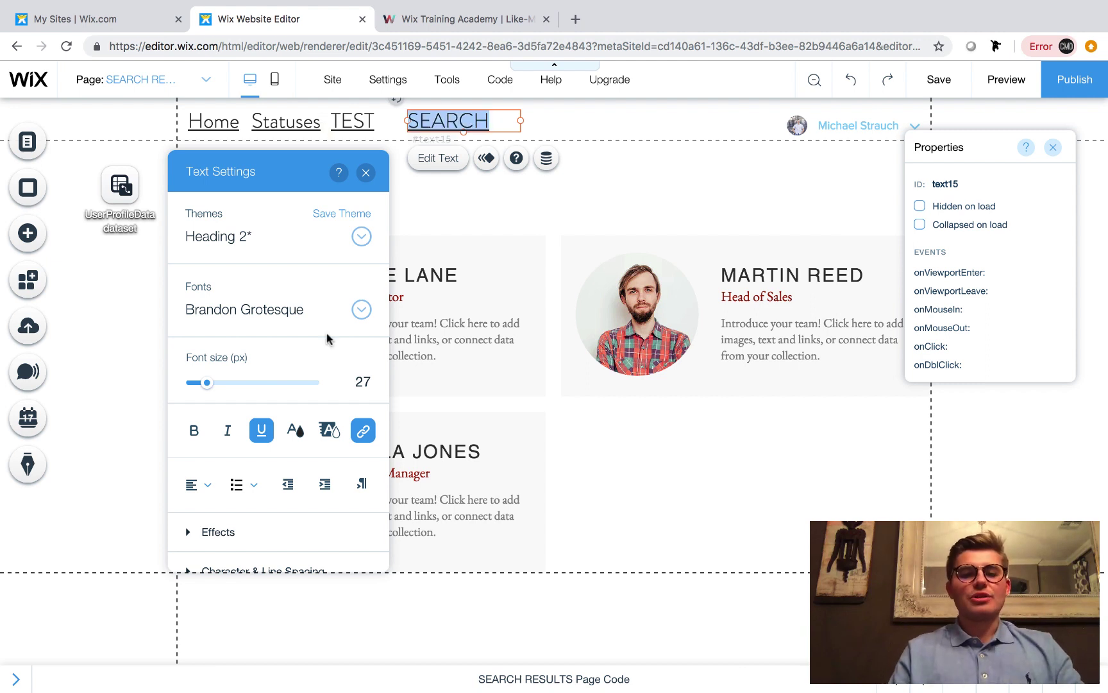
{"action": "left_click", "coordinate": [366, 432]}
{"action": "left_click", "coordinate": [622, 296]}
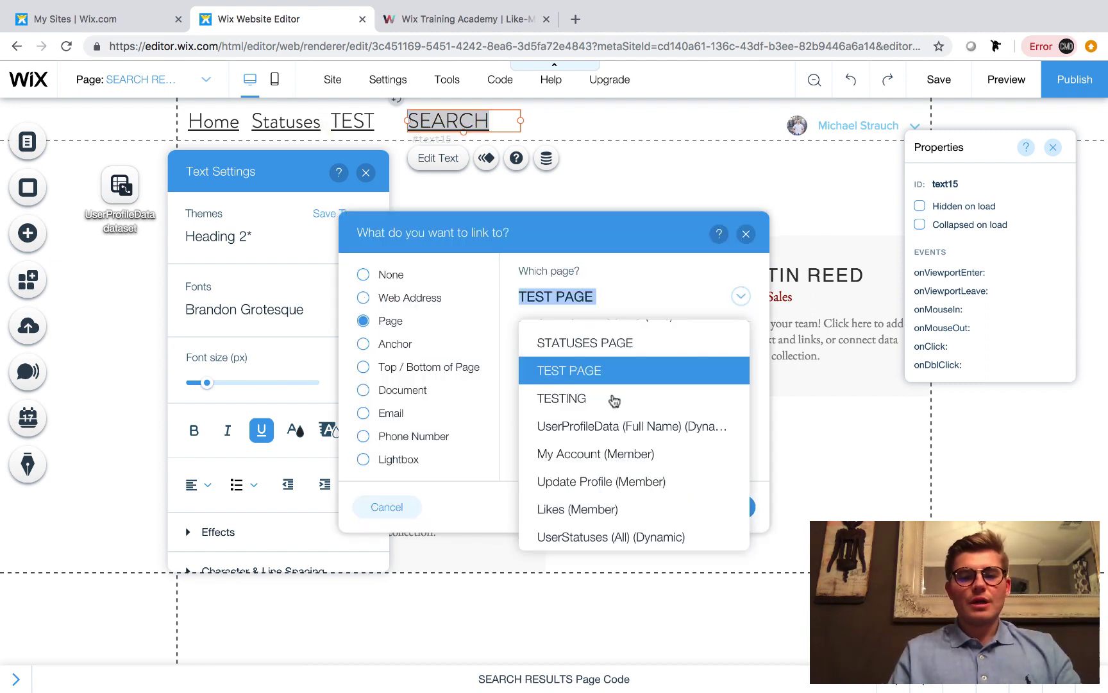
{"action": "scroll", "coordinate": [549, 369], "scroll_direction": "up", "scroll_amount": 2}
{"action": "left_click", "coordinate": [549, 362]}
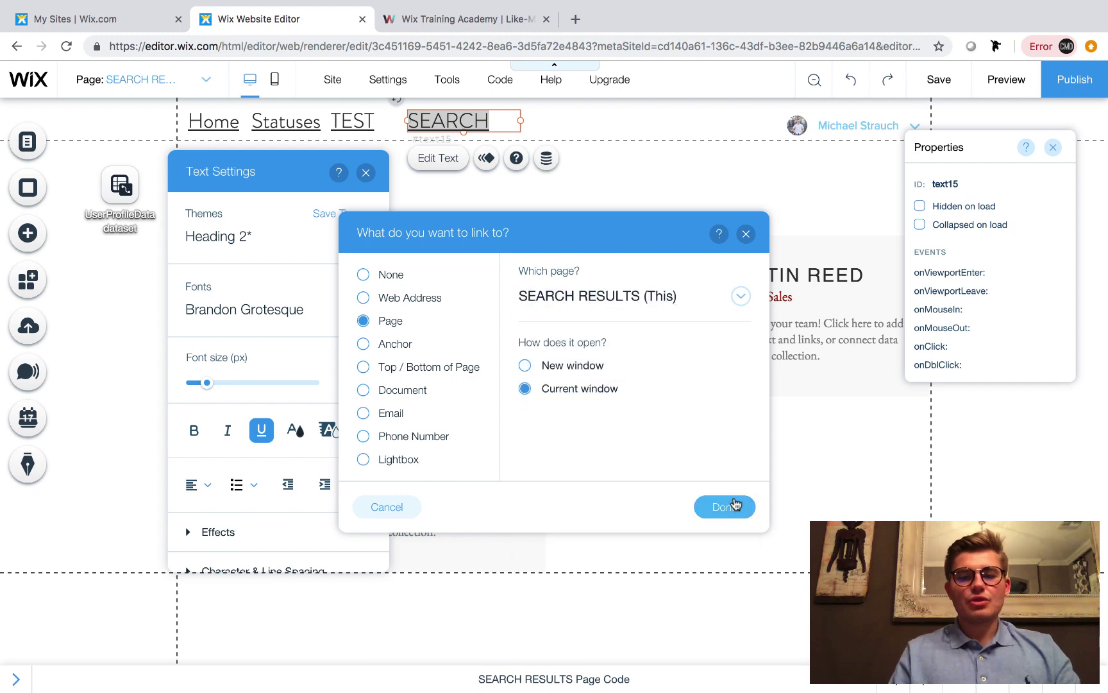
{"action": "left_click", "coordinate": [726, 506]}
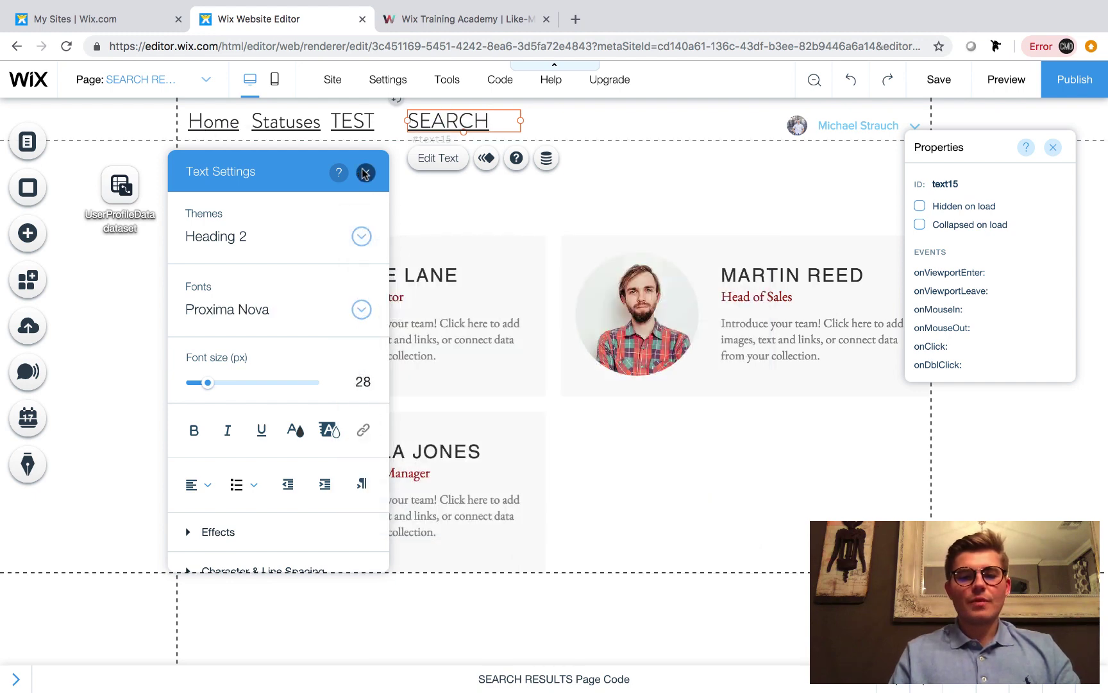
{"action": "left_click", "coordinate": [364, 173]}
Publish the updated site, view it live, and go to the SEARCH results page
{"action": "left_click", "coordinate": [1068, 93]}
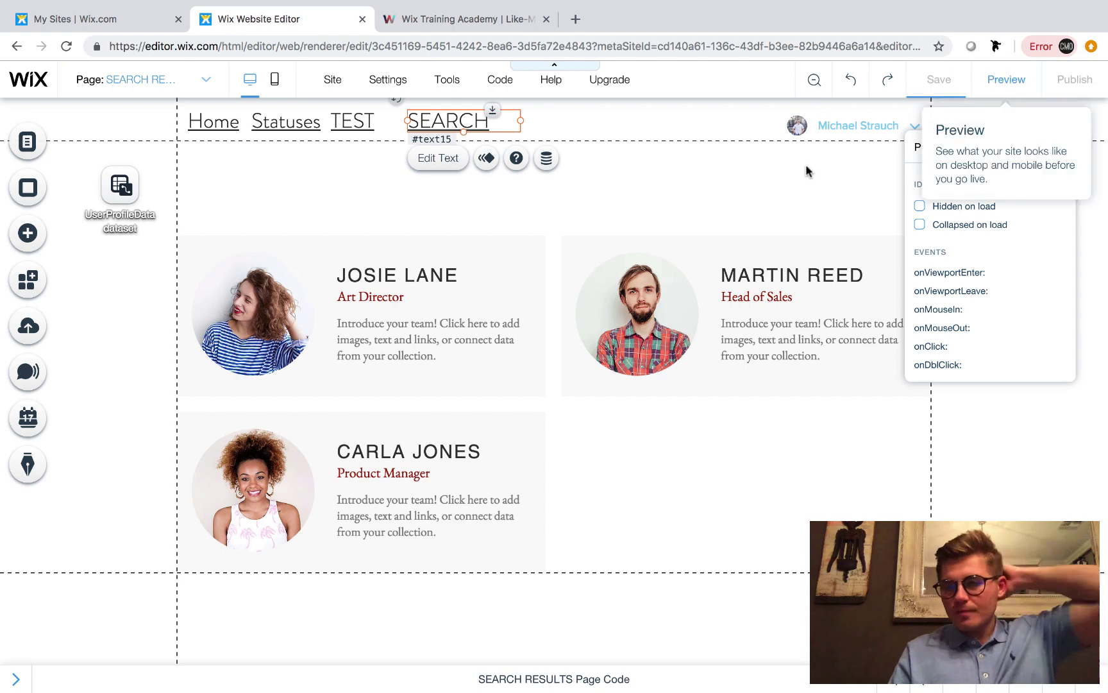
{"action": "left_click", "coordinate": [688, 357]}
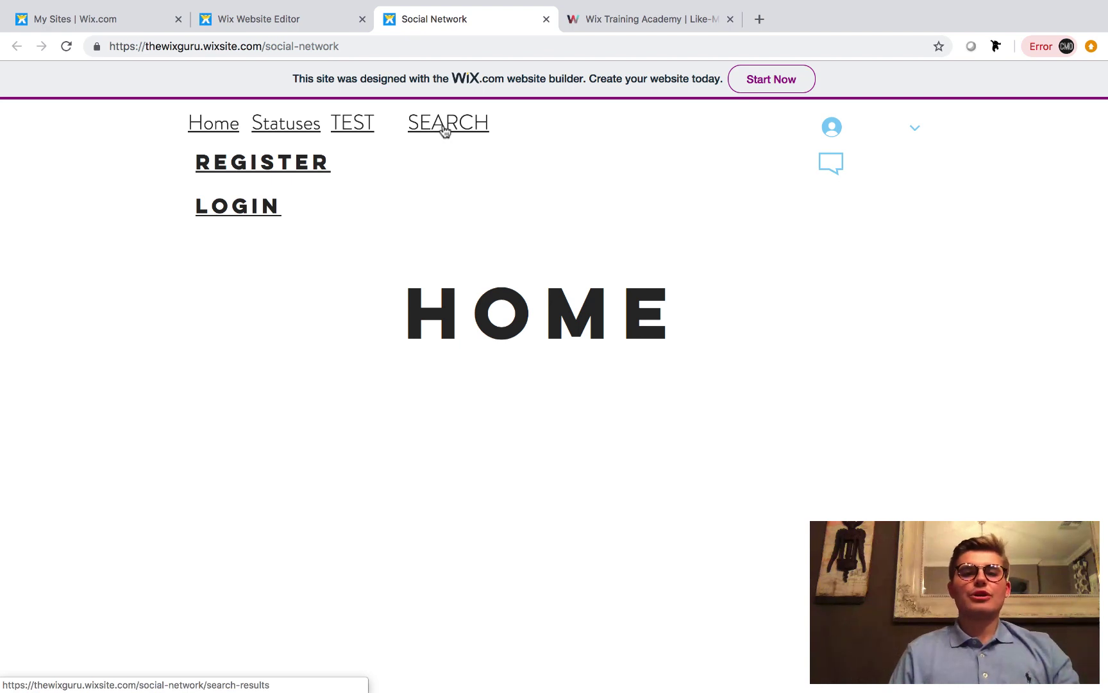
{"action": "left_click", "coordinate": [444, 128]}
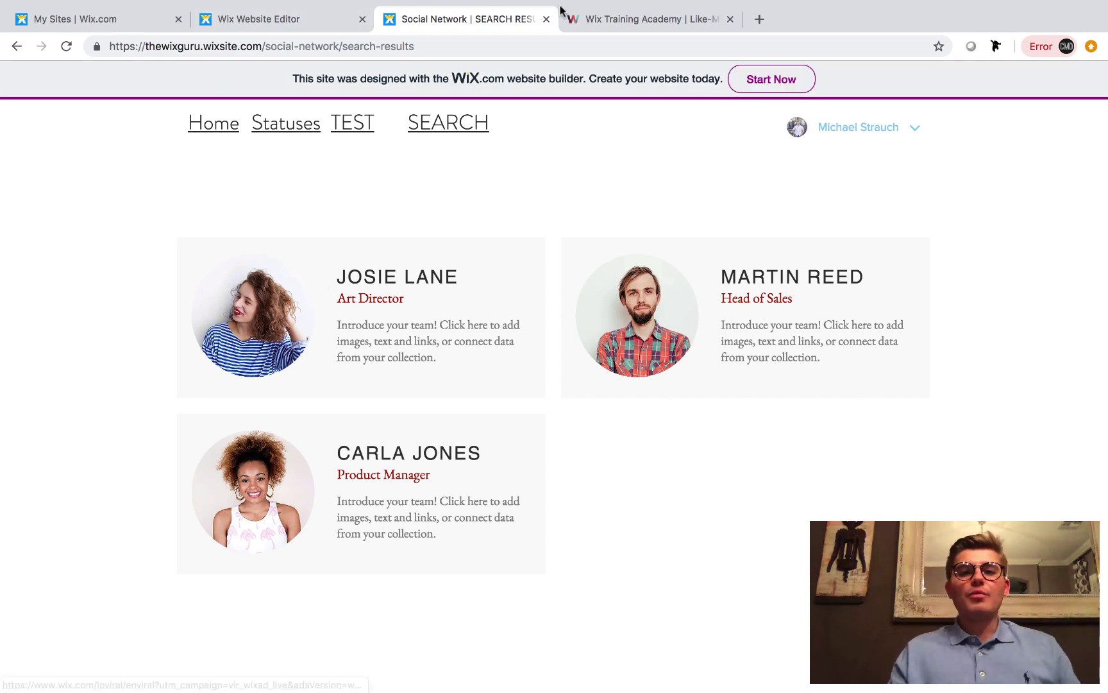
Open the UserProfileData collection and add a new item
{"action": "left_click", "coordinate": [546, 19]}
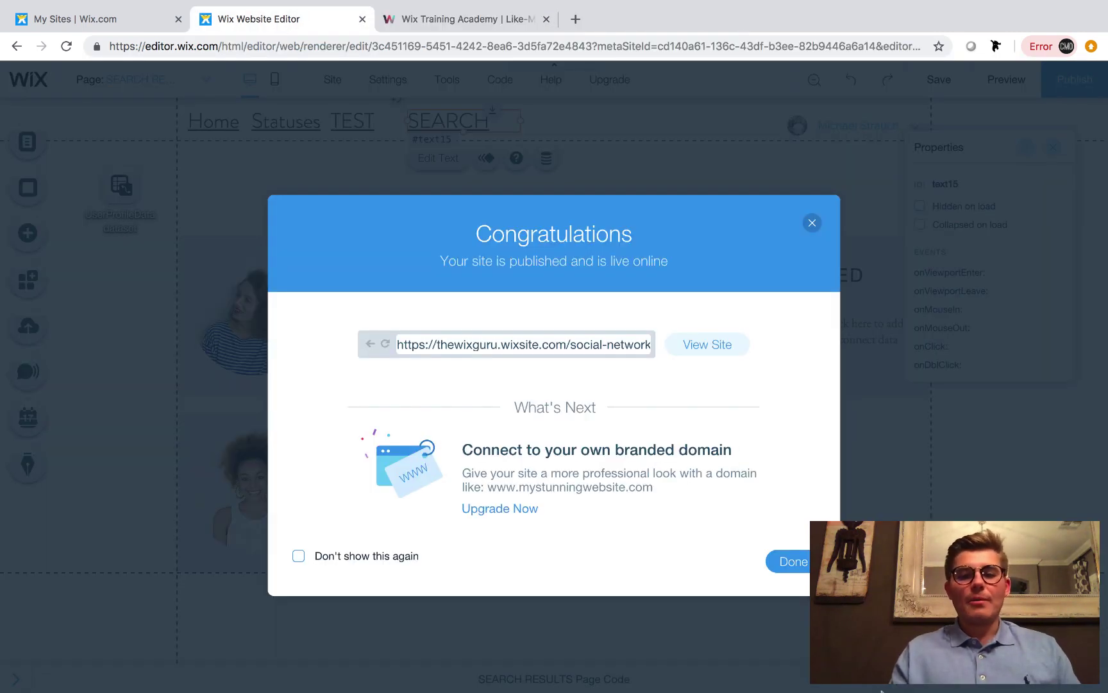
{"action": "left_click", "coordinate": [795, 562]}
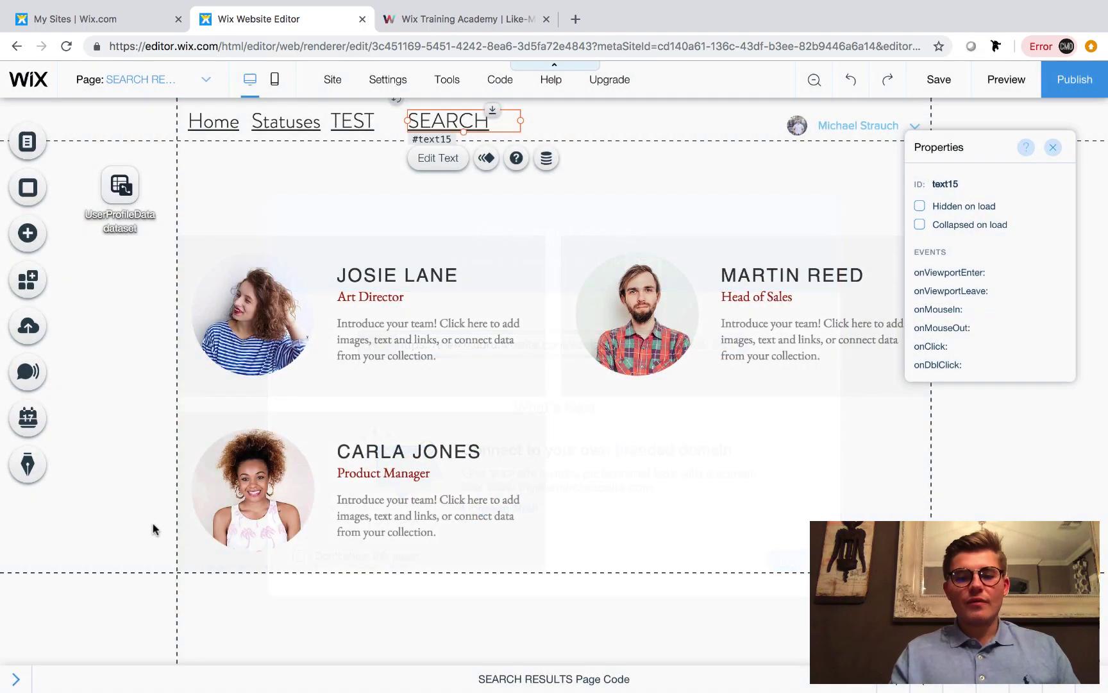
{"action": "left_click", "coordinate": [15, 678]}
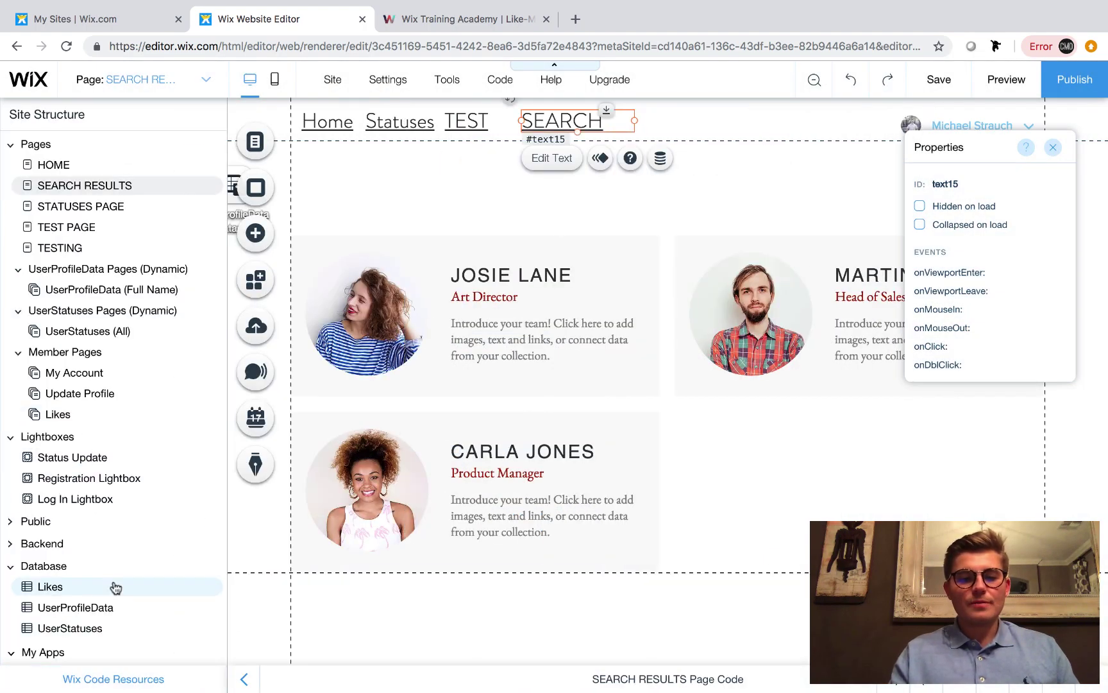
{"action": "left_click", "coordinate": [90, 608]}
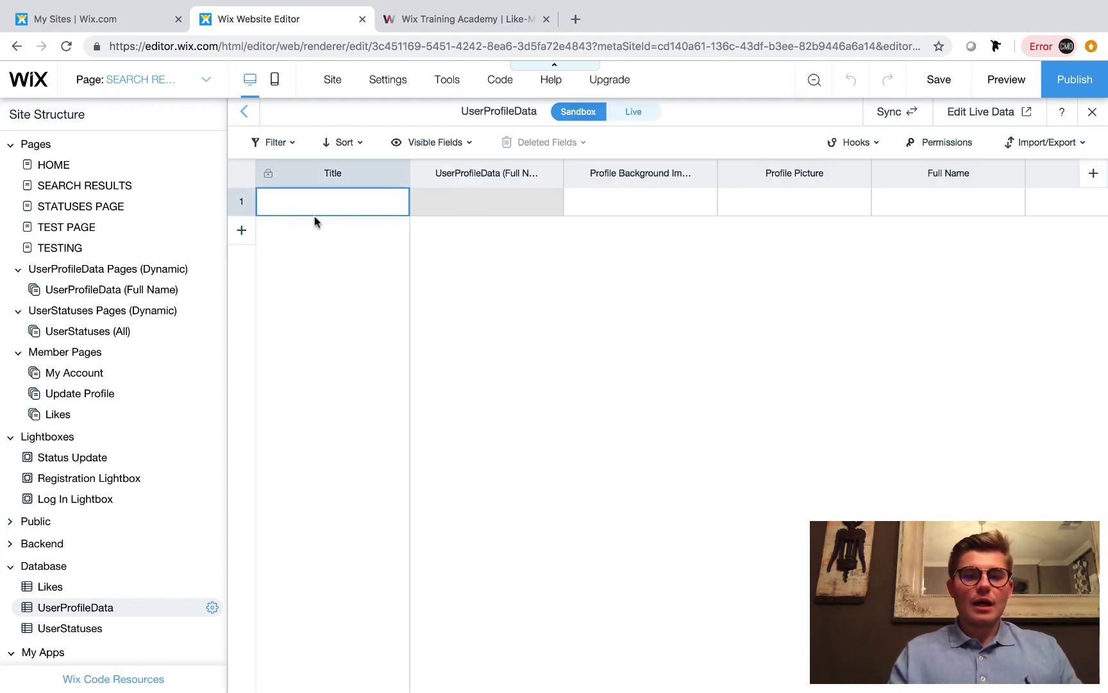
{"action": "left_click", "coordinate": [241, 230]}
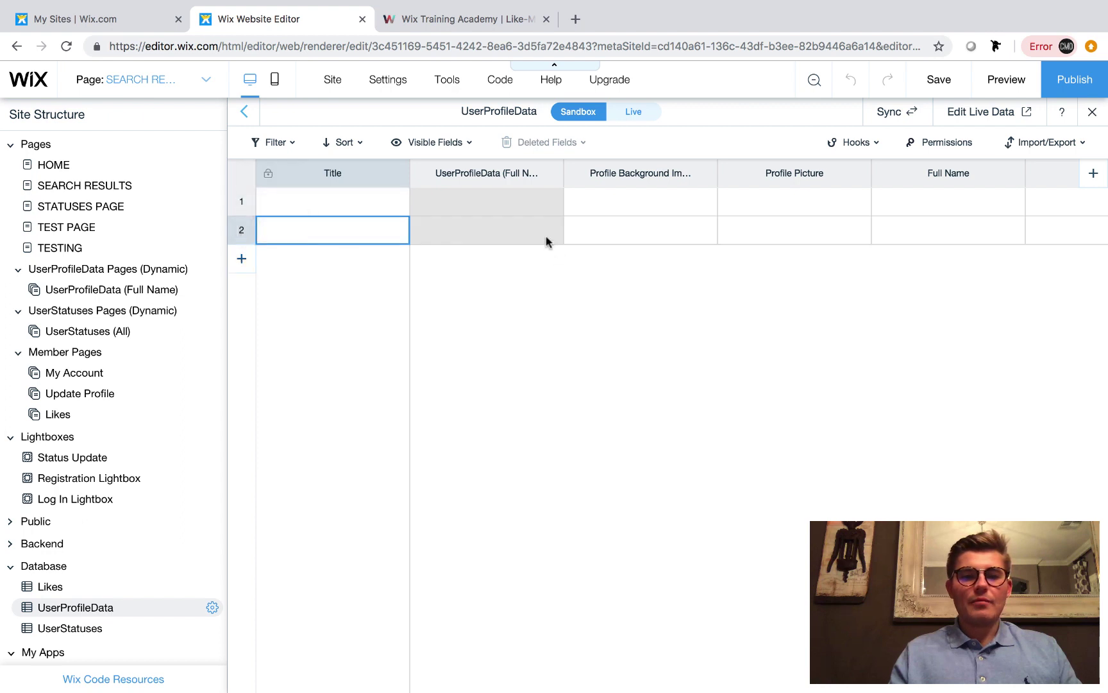
Set row 1's Profile Background to the dorm-room image and add a profile photo
{"action": "left_click", "coordinate": [661, 203]}
{"action": "scroll", "coordinate": [717, 245], "scroll_direction": "right", "scroll_amount": 3}
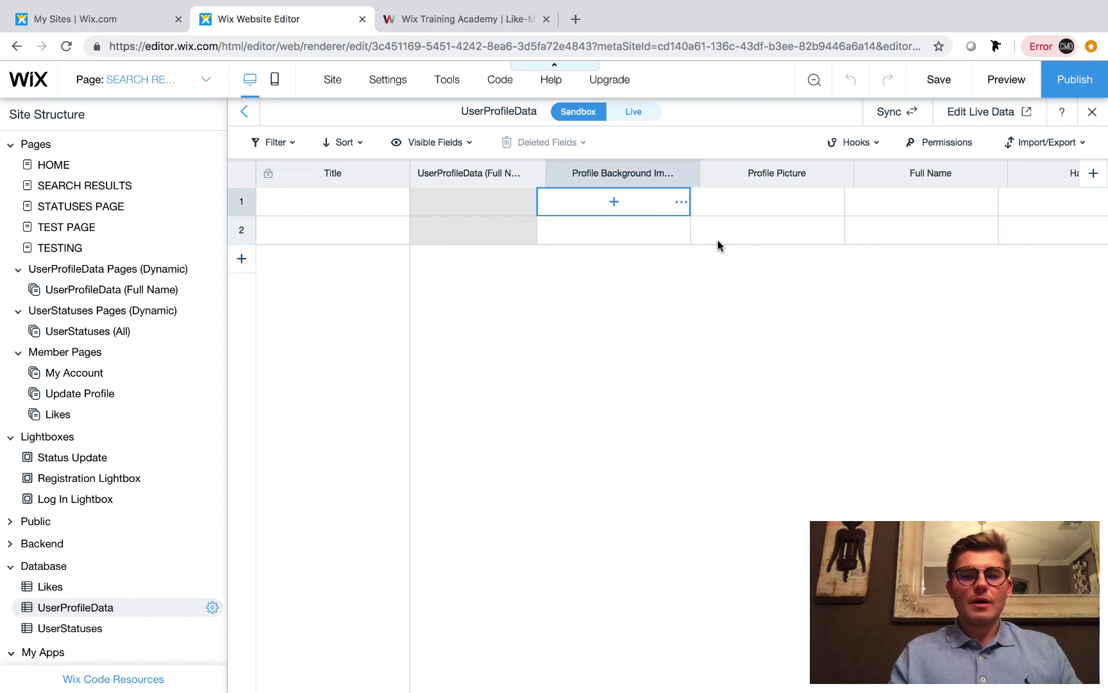
{"action": "left_click", "coordinate": [486, 202]}
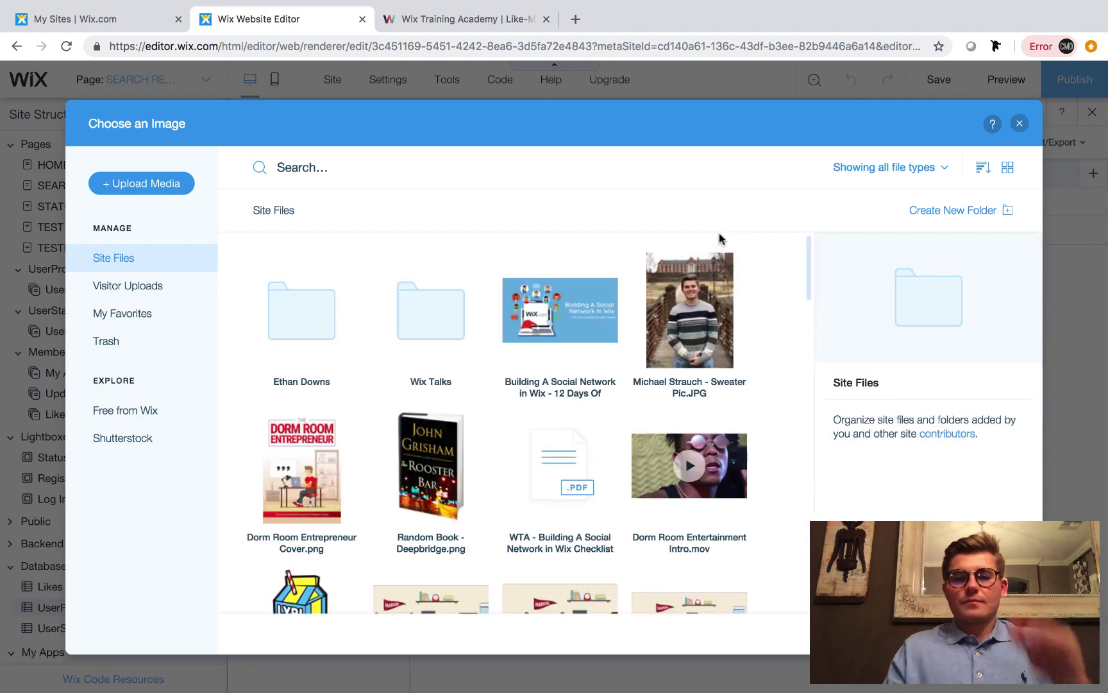
{"action": "scroll", "coordinate": [567, 559], "scroll_direction": "down", "scroll_amount": 1}
{"action": "double_click", "coordinate": [568, 565]}
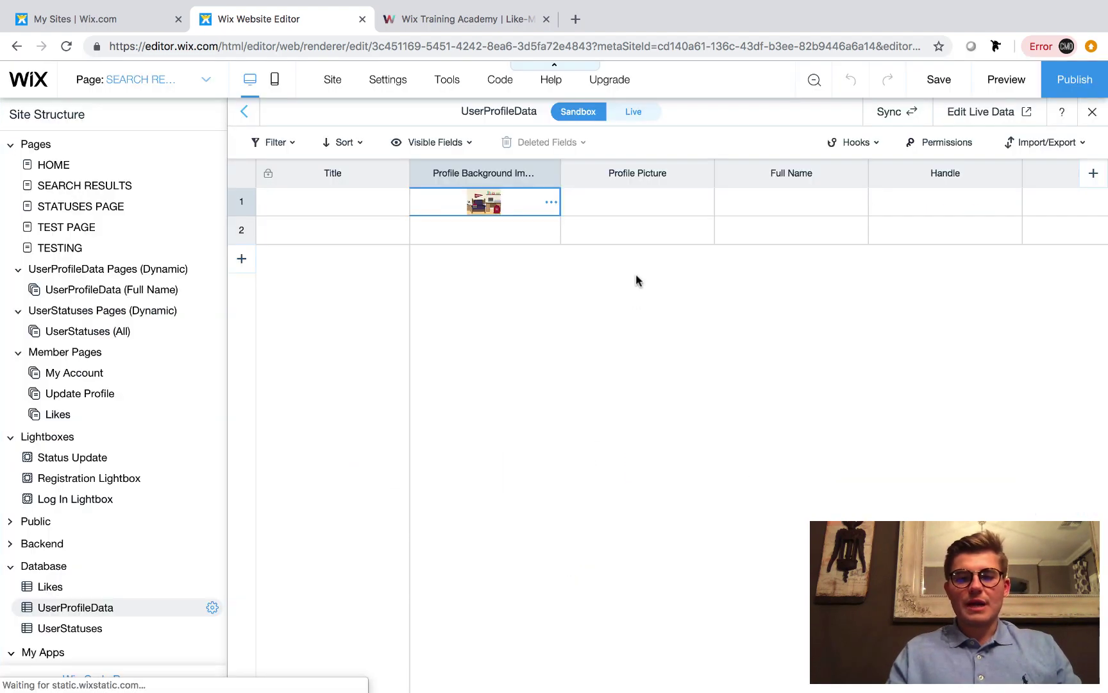
{"action": "left_click", "coordinate": [637, 204]}
{"action": "left_click", "coordinate": [638, 204]}
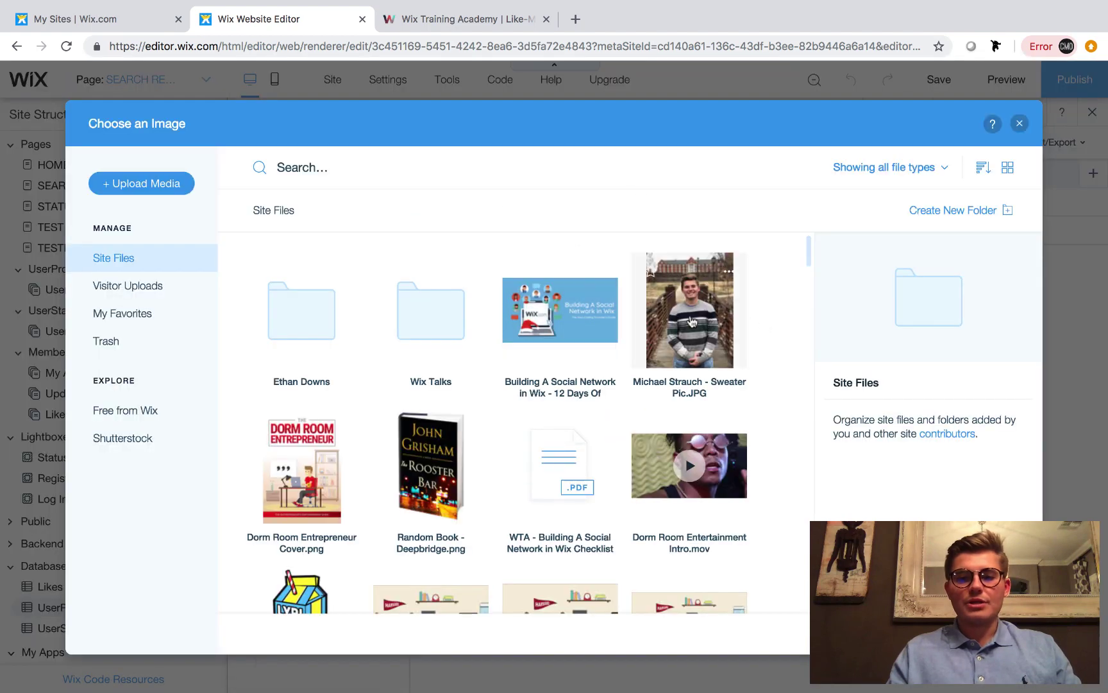
{"action": "double_click", "coordinate": [692, 321]}
Enter the member's full name and handle in row 1
{"action": "scroll", "coordinate": [836, 243], "scroll_direction": "right", "scroll_amount": 3}
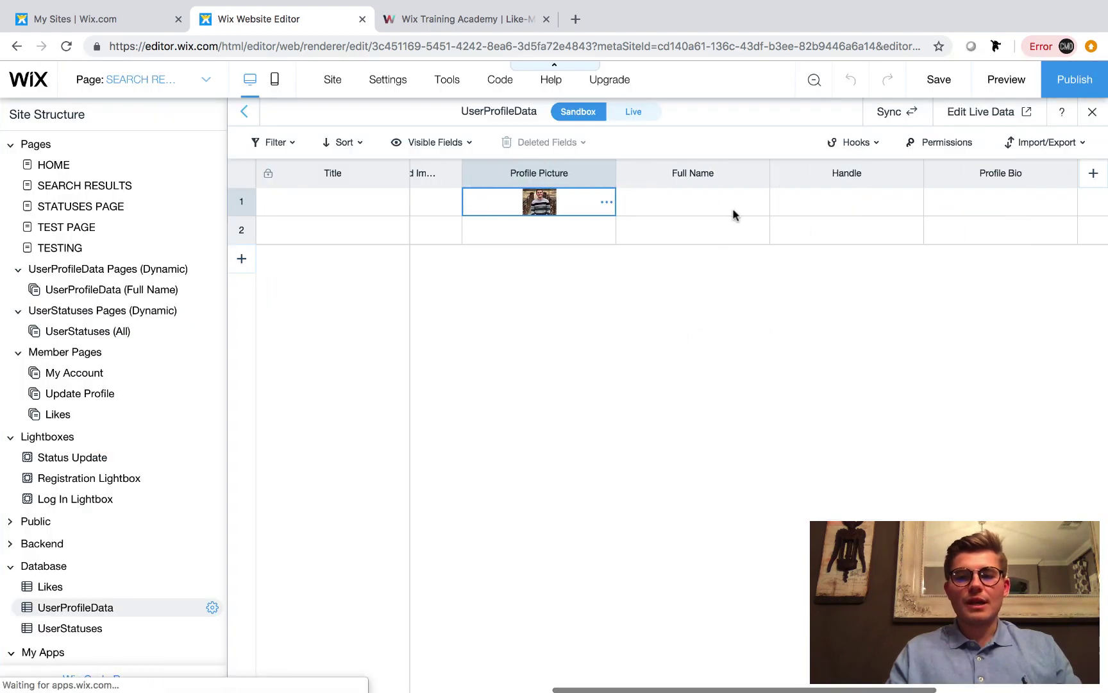
{"action": "left_click", "coordinate": [705, 198]}
{"action": "left_click", "coordinate": [704, 192]}
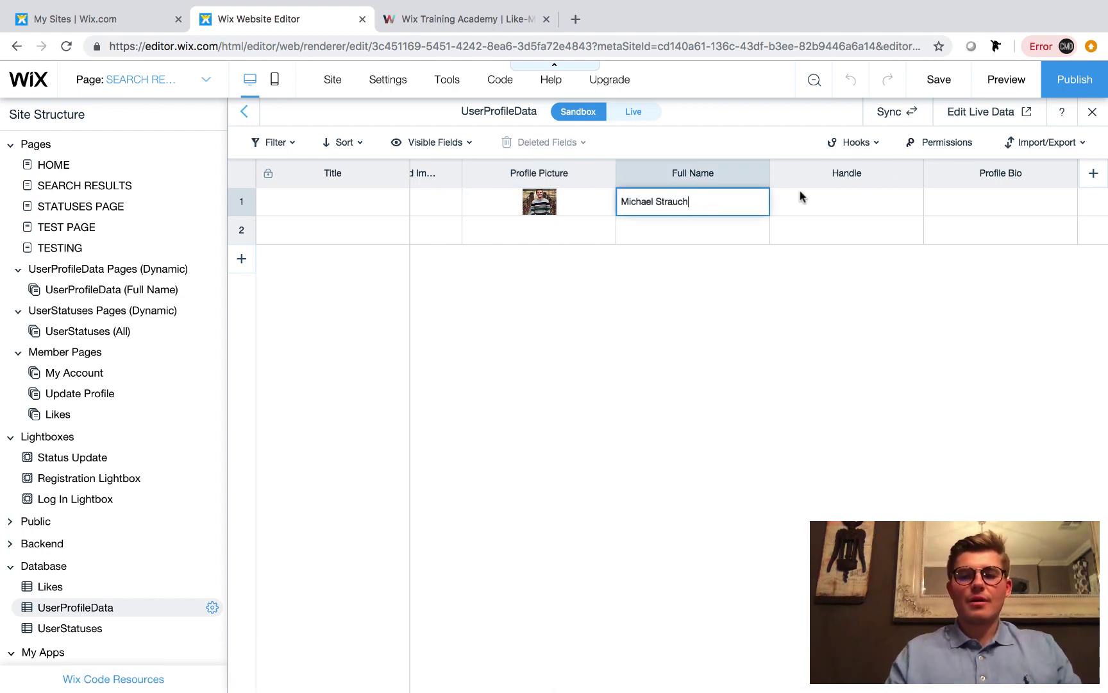
{"action": "left_click", "coordinate": [838, 212]}
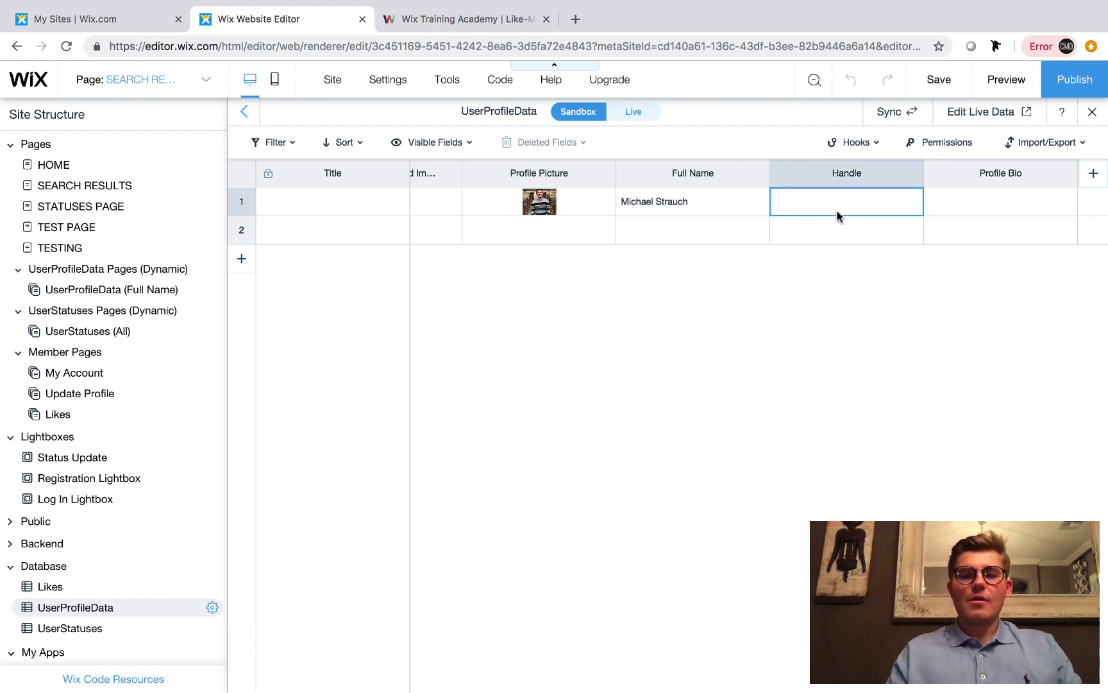
{"action": "left_click", "coordinate": [839, 211]}
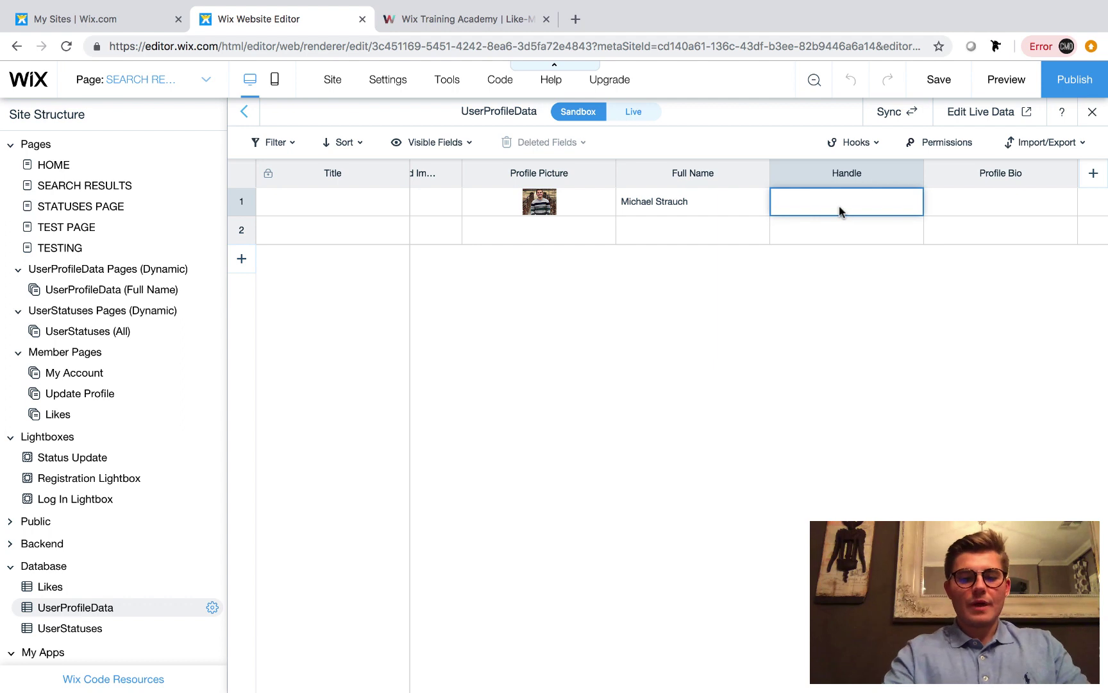
{"action": "type", "text": "@Strauchy"}
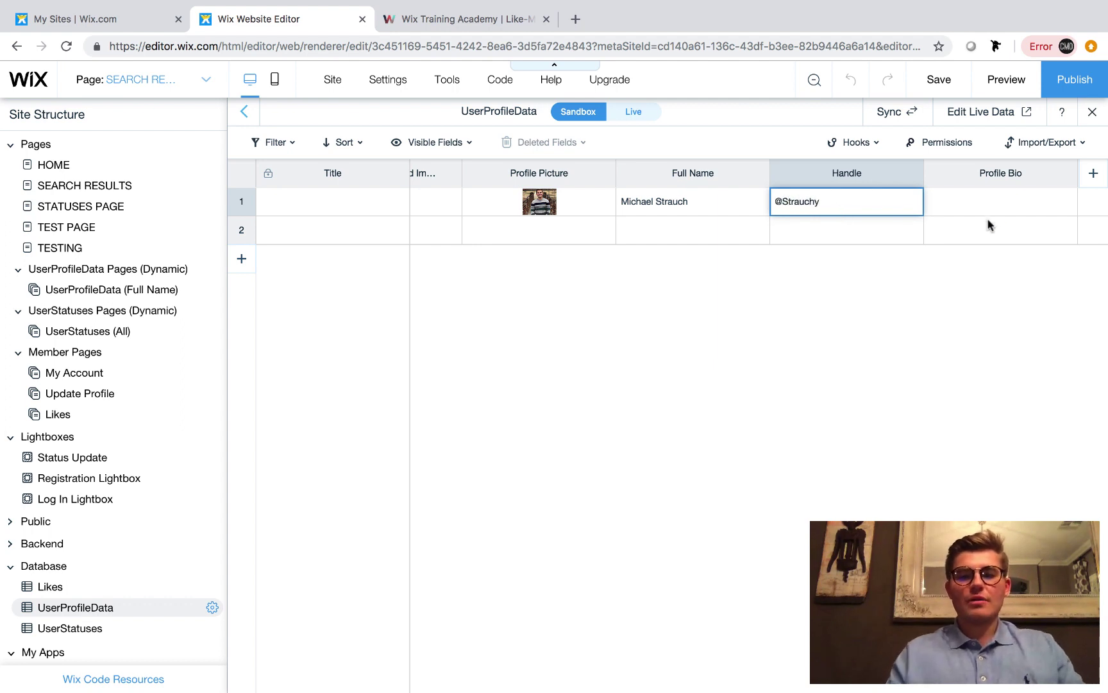
Set row 1's Profile Bio to 'CEO | Entrepreneuyr | Coffee Enthusiast'
{"action": "left_click", "coordinate": [982, 196]}
{"action": "left_click", "coordinate": [982, 196]}
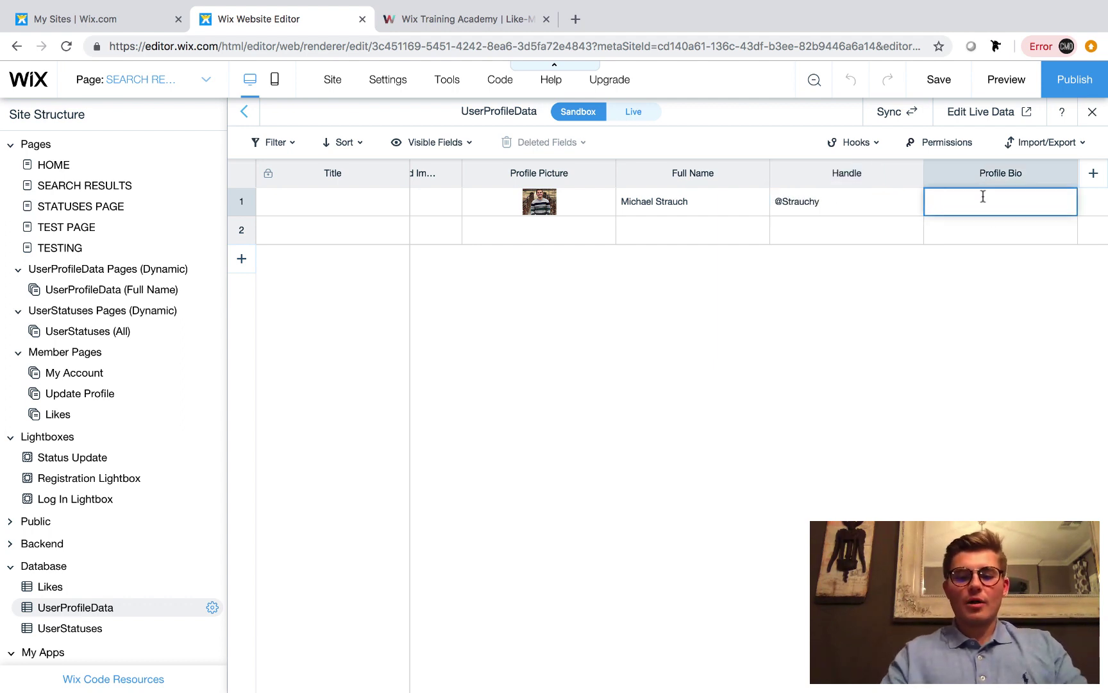
{"action": "type", "text": "CEO"}
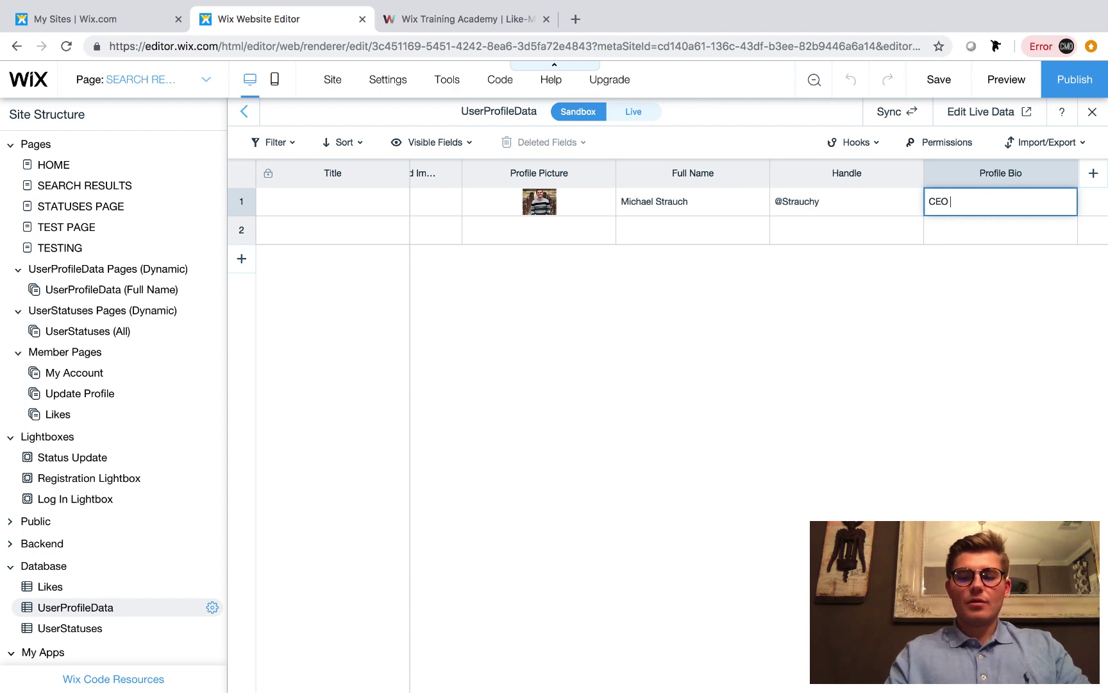
{"action": "type", "text": " | Entrepreneuyr"}
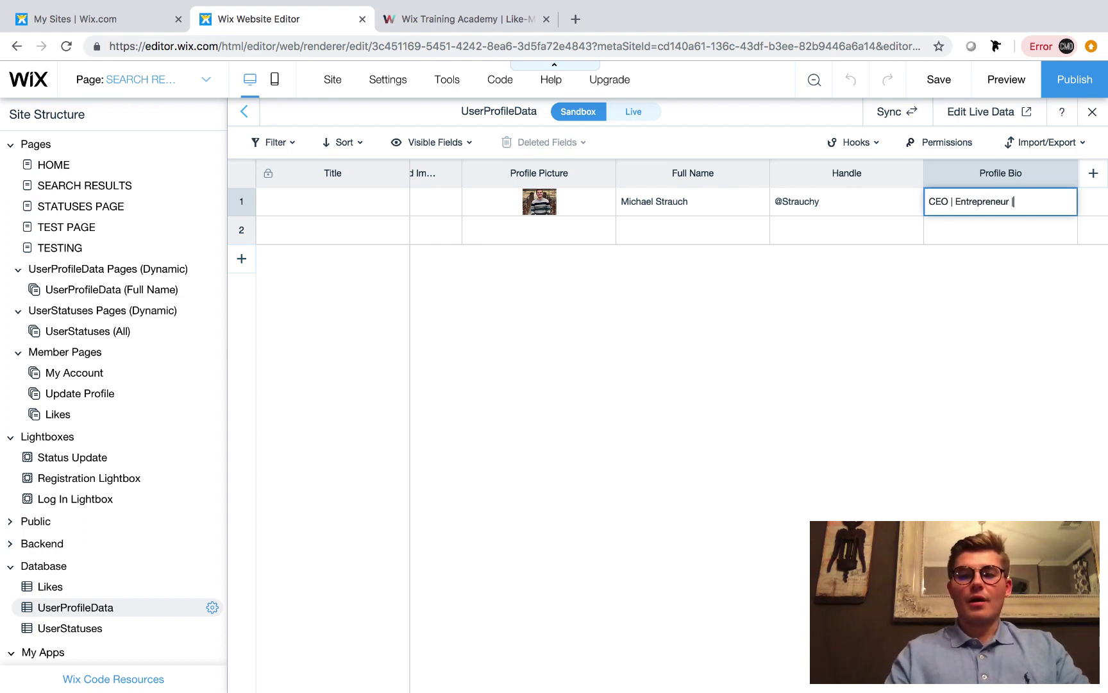
{"action": "type", "text": " | Coffee"}
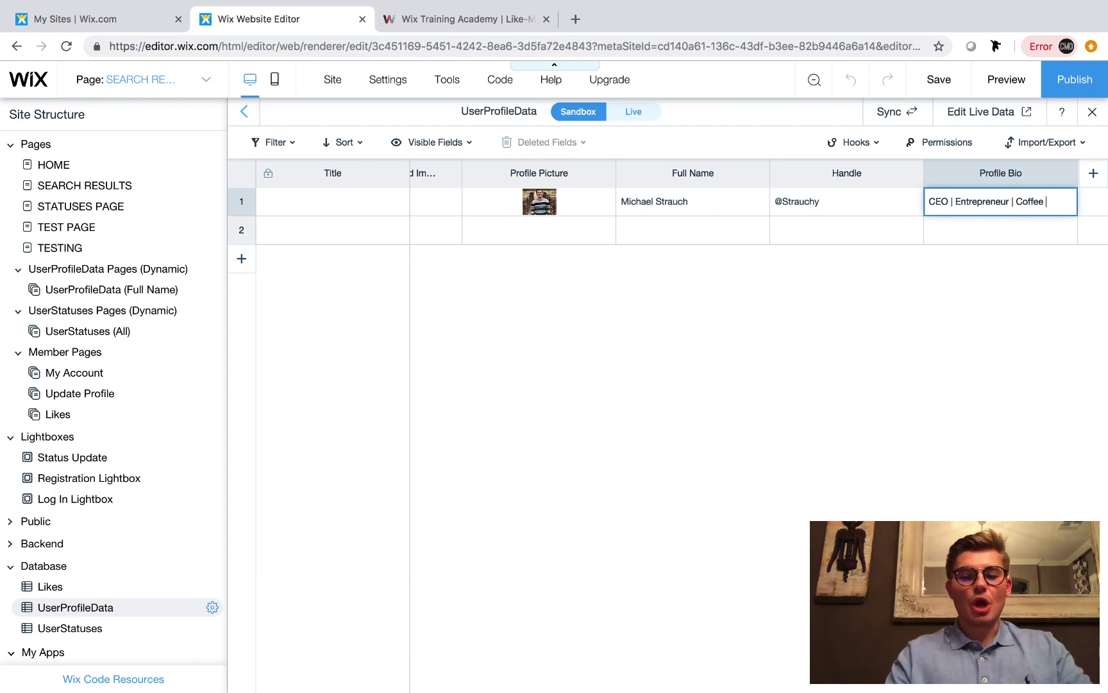
{"action": "type", "text": " Enthuisast"}
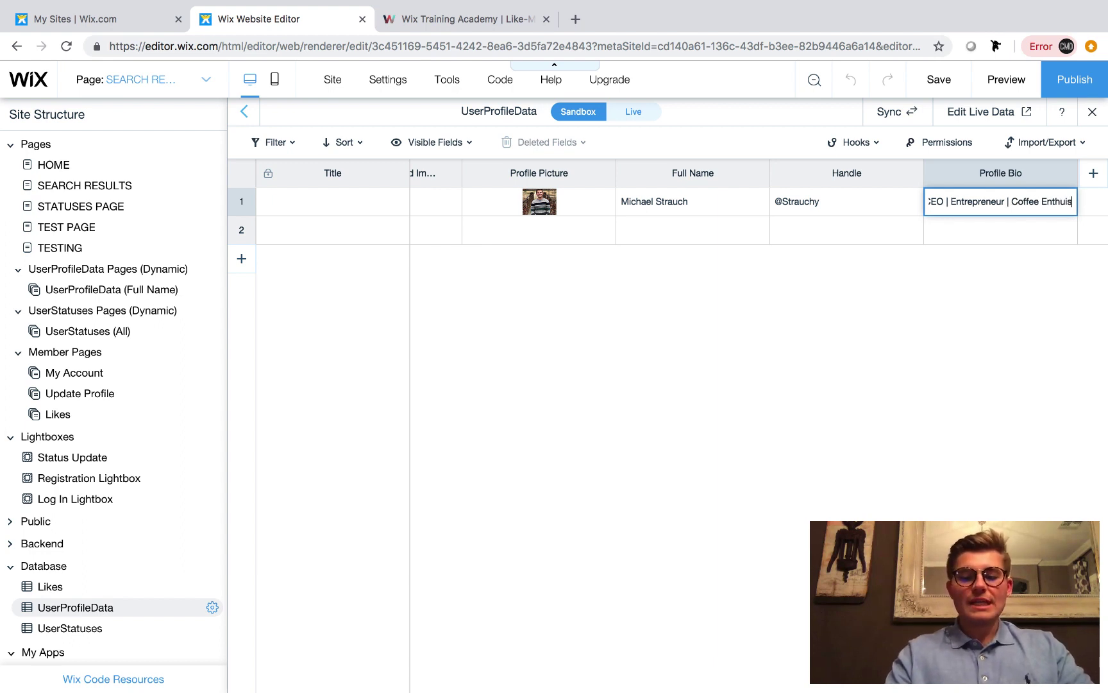
{"action": "key", "text": "BackSpace"}
{"action": "key", "text": "BackSpace"}
{"action": "key", "text": "BackSpace"}
{"action": "key", "text": "BackSpace"}
{"action": "key", "text": "BackSpace"}
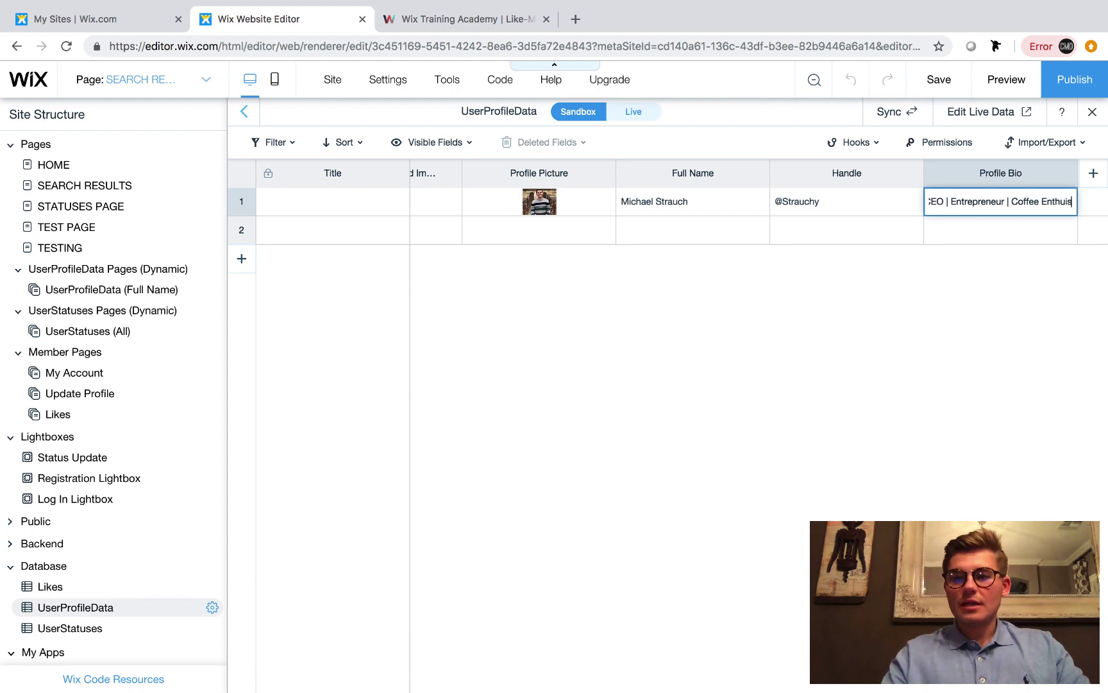
{"action": "type", "text": "siast"}
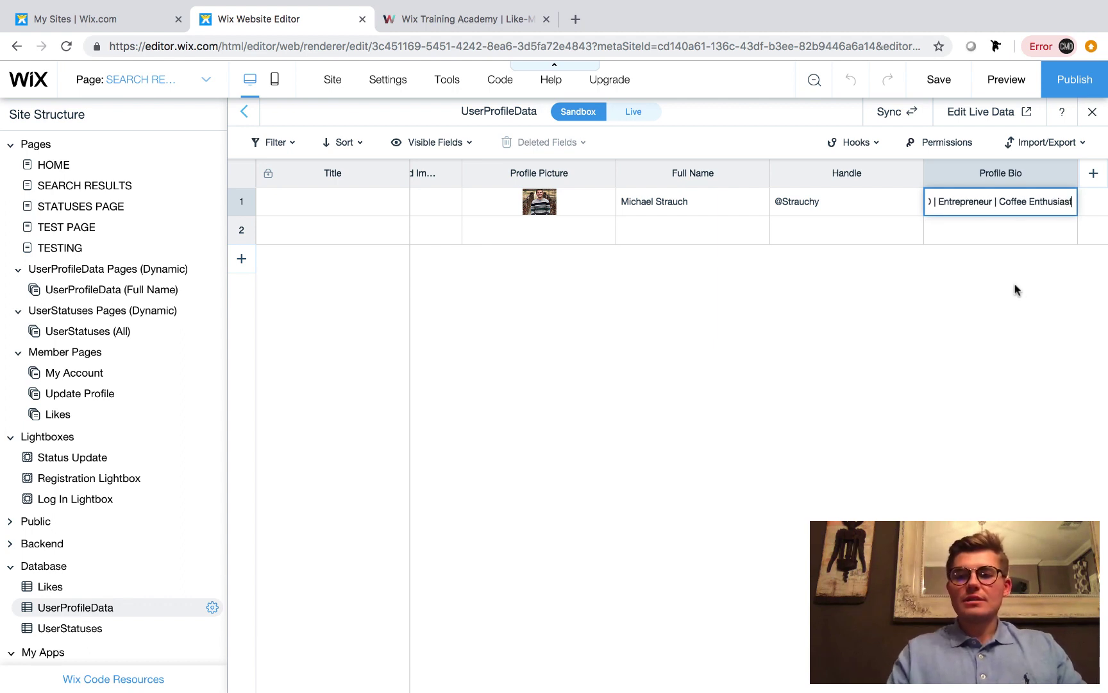
{"action": "key", "text": "Return"}
Enter the profile location and paste the Wix Training Academy address as Profile Website
{"action": "scroll", "coordinate": [991, 296], "scroll_direction": "right", "scroll_amount": 5}
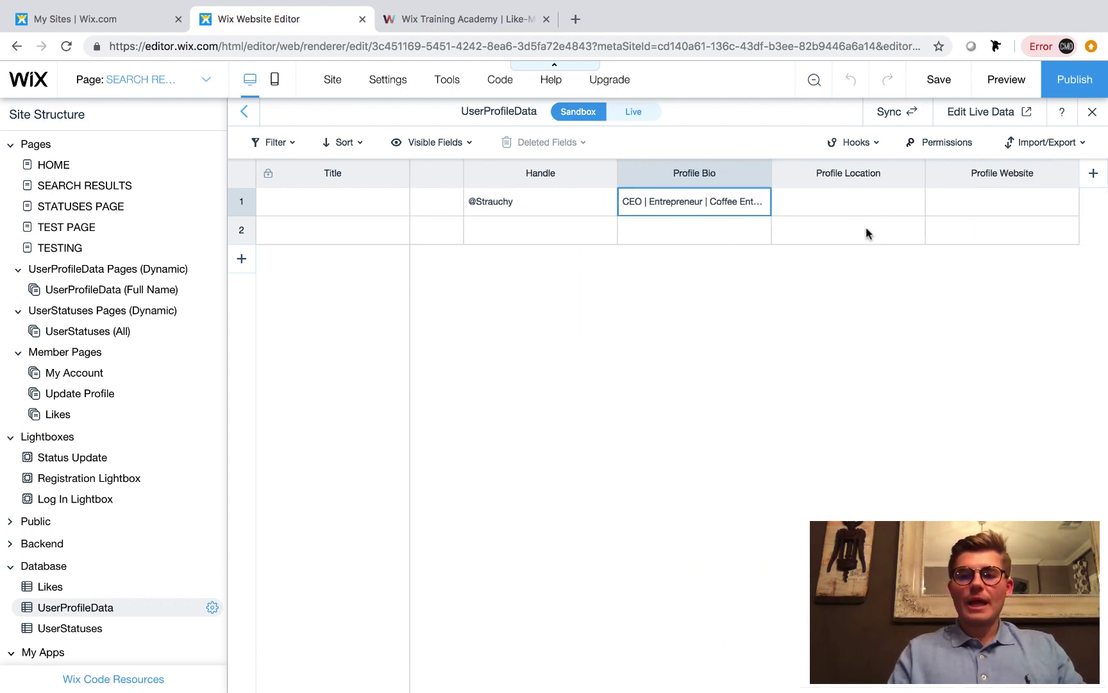
{"action": "left_click", "coordinate": [843, 204]}
{"action": "left_click", "coordinate": [844, 202]}
{"action": "type", "text": "Gil"}
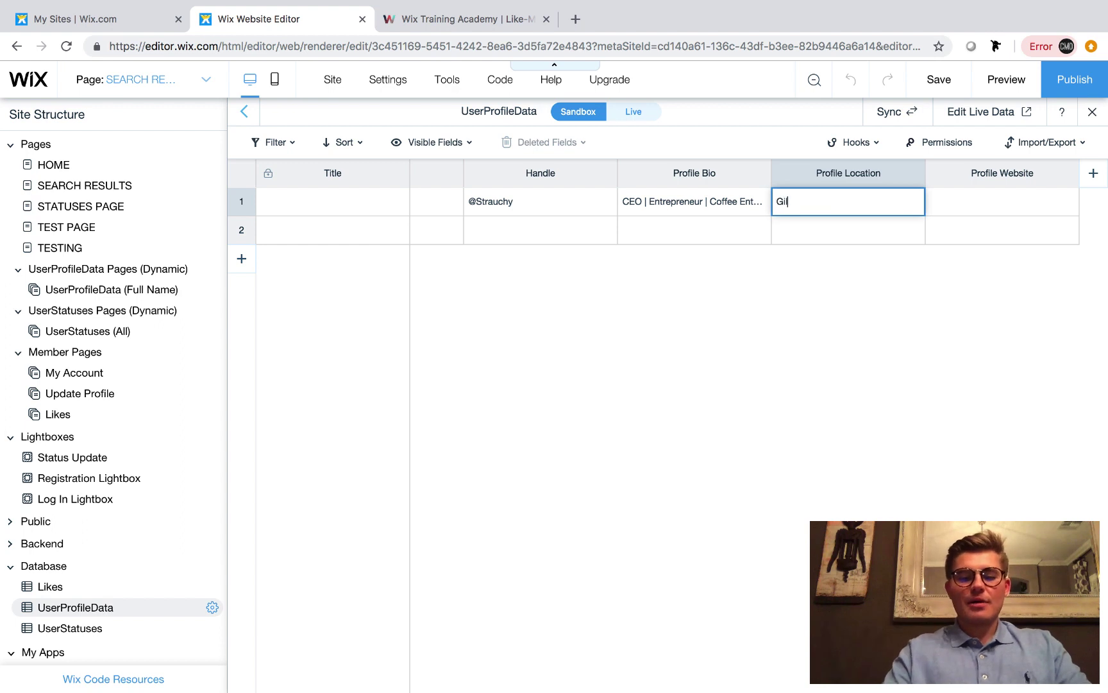
{"action": "type", "text": "bert, AZ"}
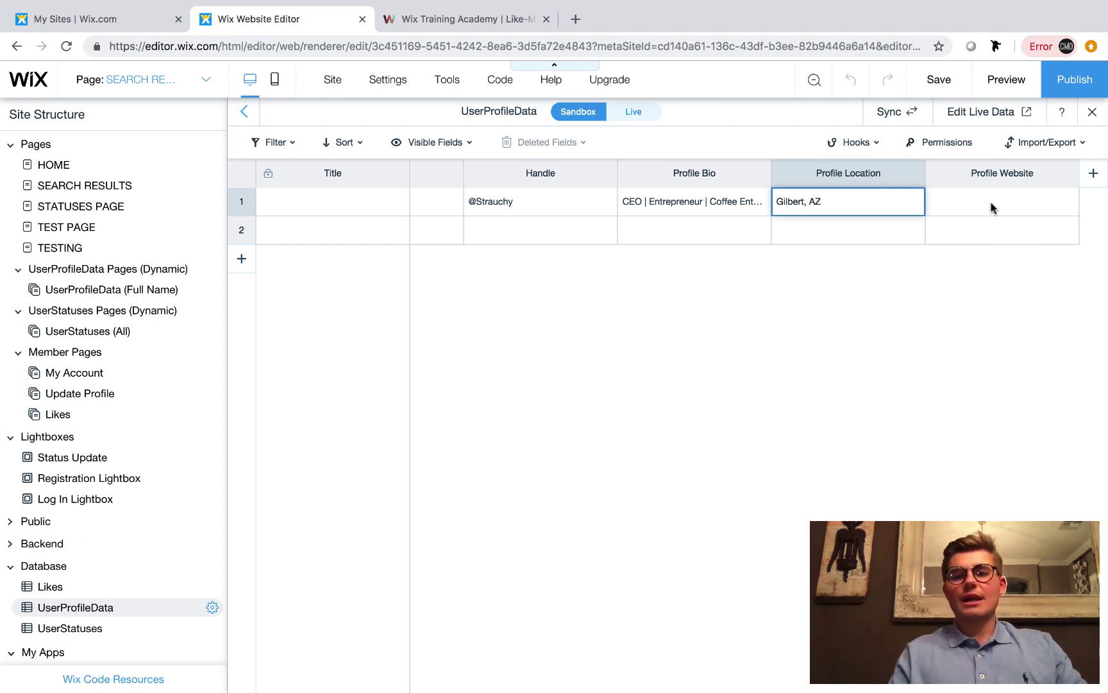
{"action": "left_click", "coordinate": [992, 203]}
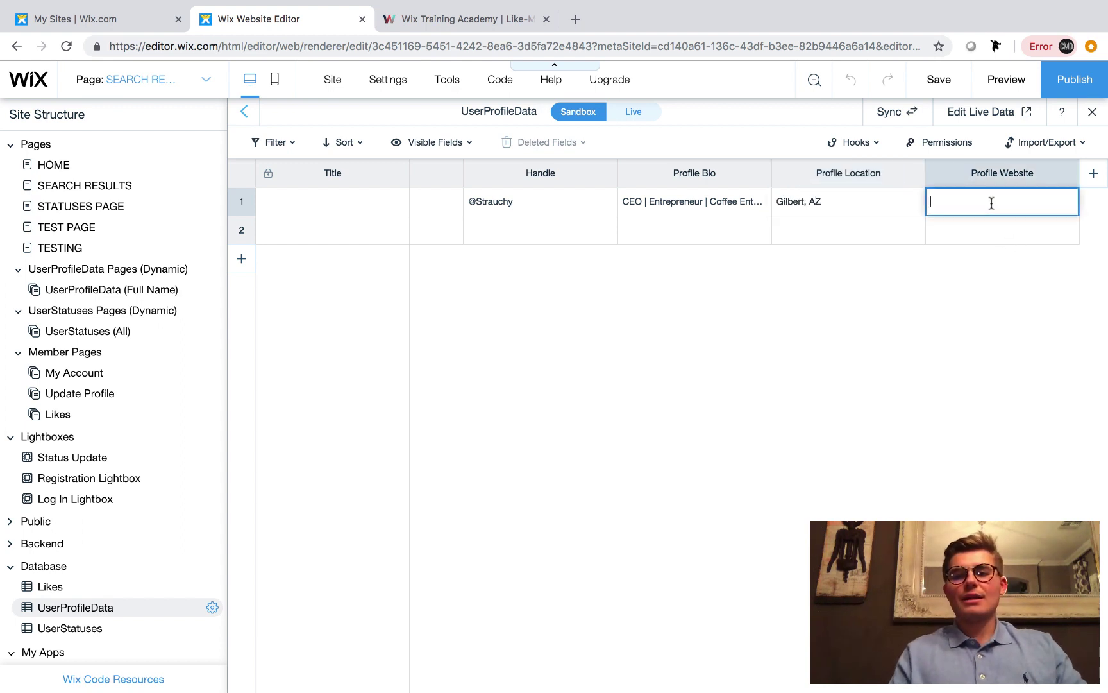
{"action": "left_click", "coordinate": [468, 25]}
{"action": "left_click", "coordinate": [237, 44]}
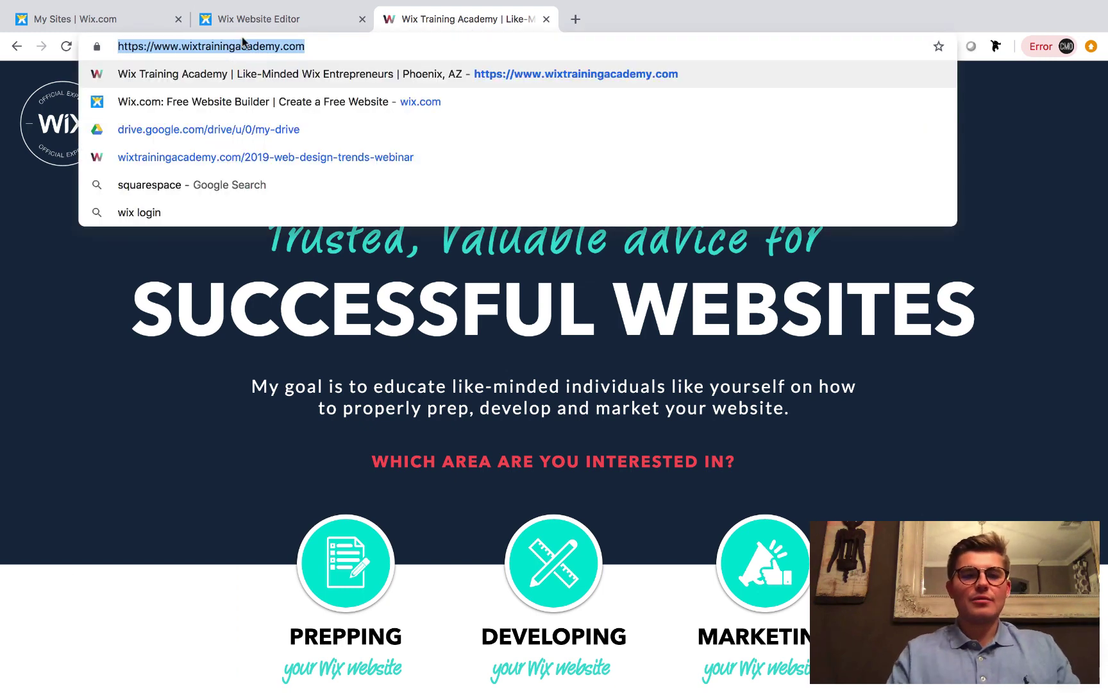
{"action": "left_click", "coordinate": [262, 20]}
{"action": "key", "text": "ctrl+v"}
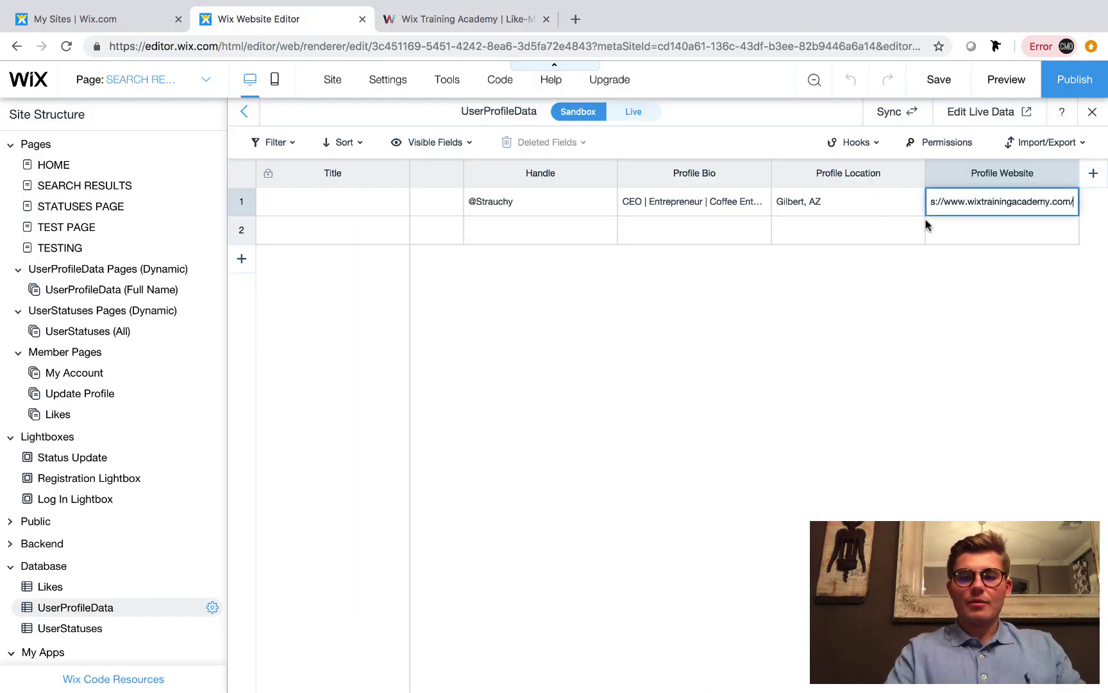
{"action": "key", "text": "Return"}
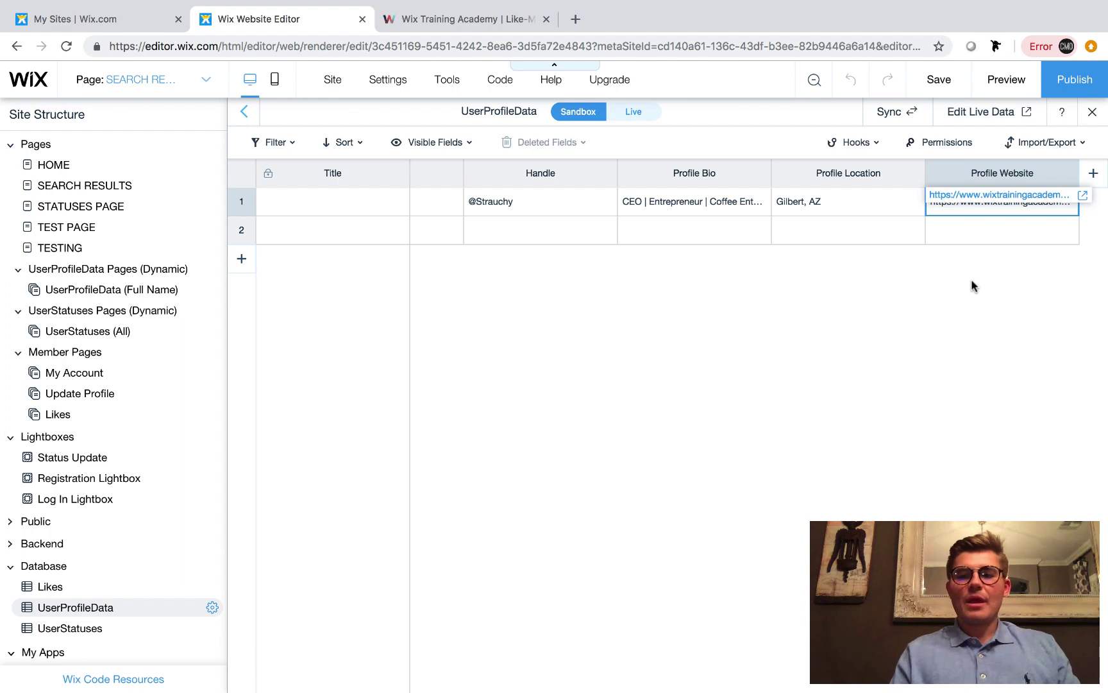
Copy all sandbox items to Live, republish, and check the live search results page
{"action": "left_click", "coordinate": [900, 119]}
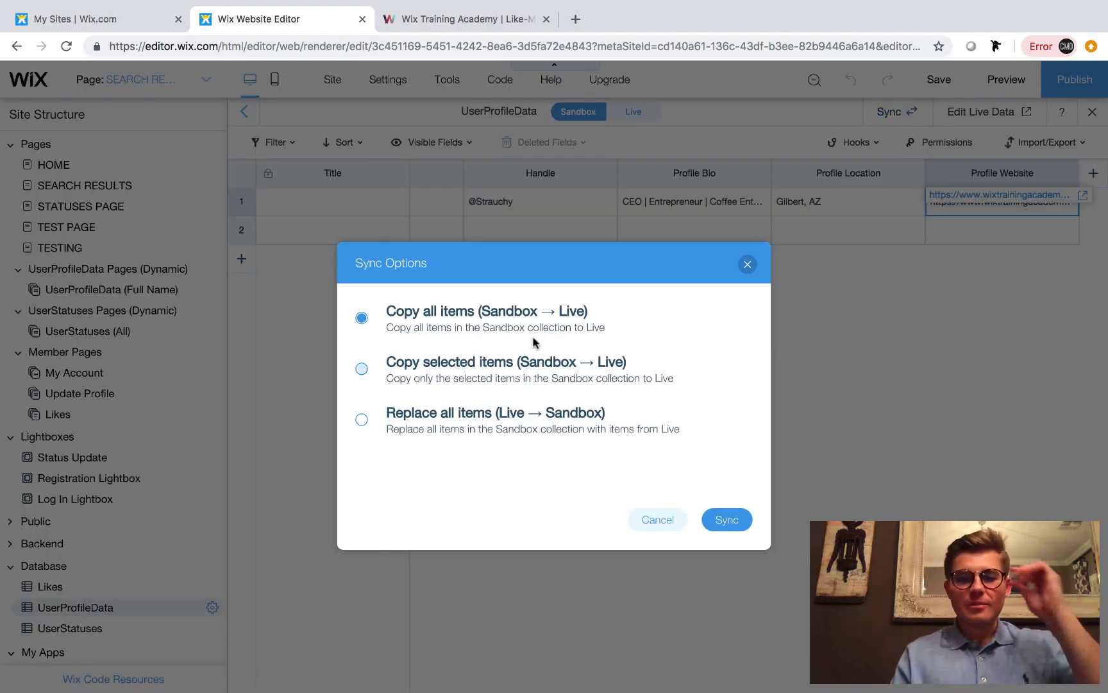
{"action": "left_click", "coordinate": [722, 522]}
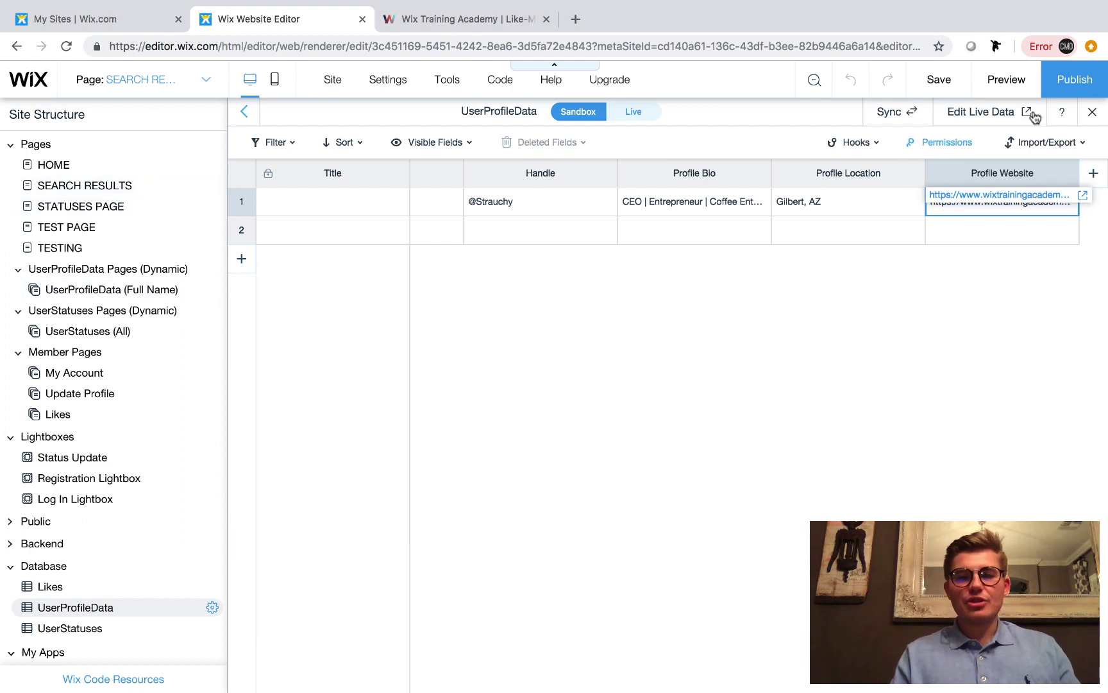
{"action": "left_click", "coordinate": [1082, 88]}
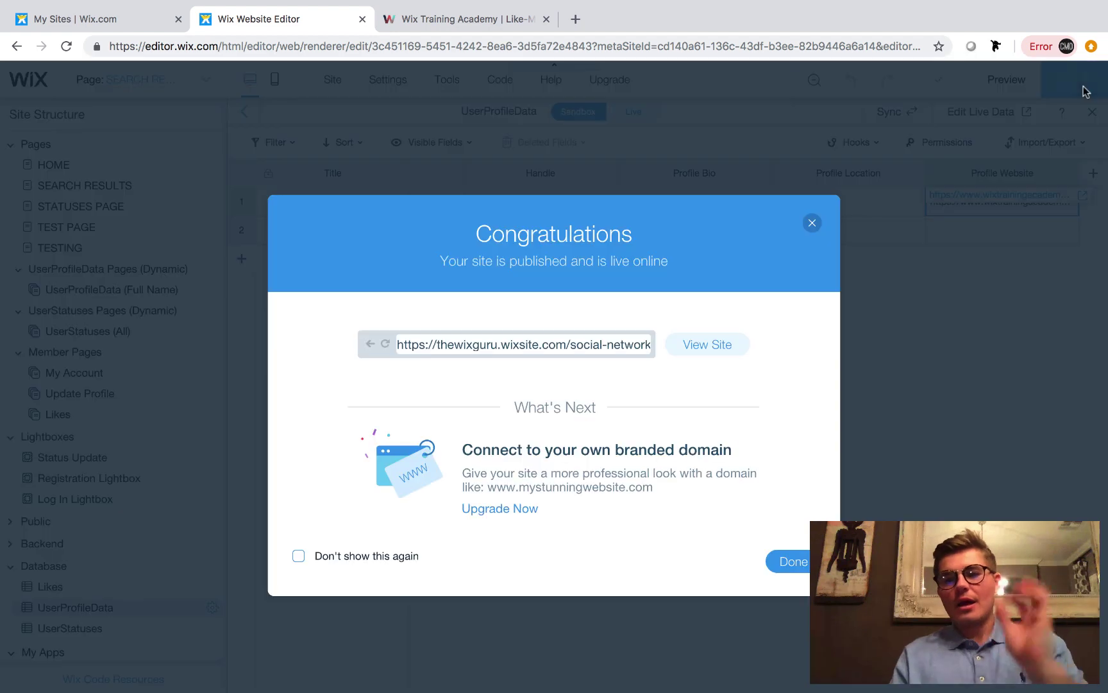
{"action": "left_click", "coordinate": [717, 345]}
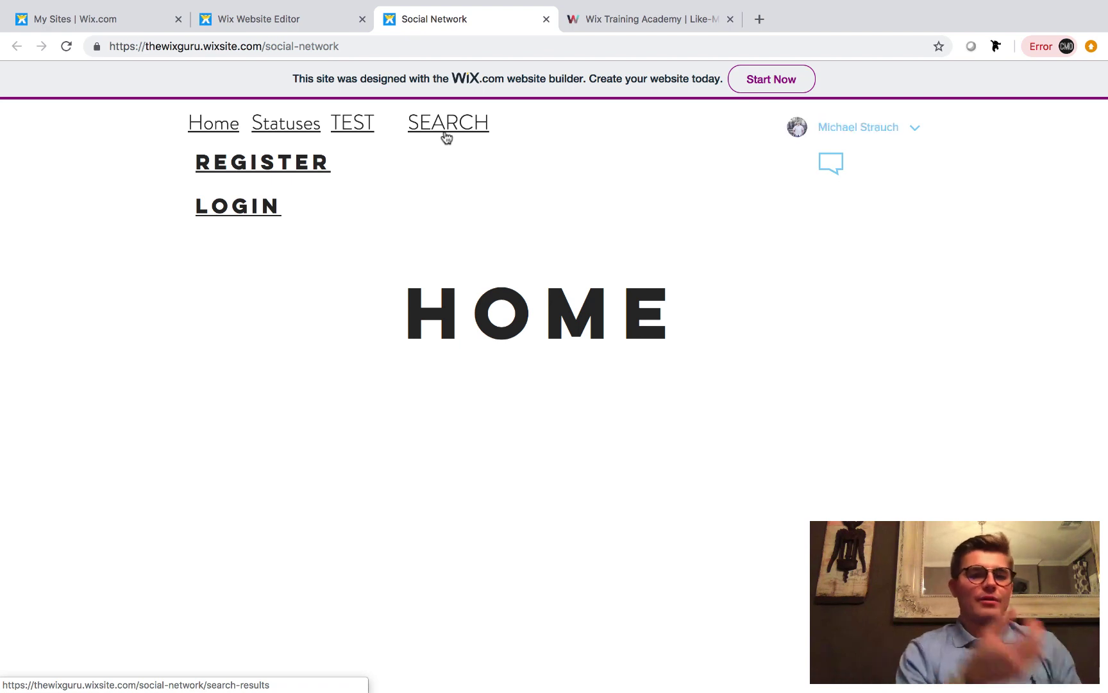
{"action": "left_click", "coordinate": [446, 137]}
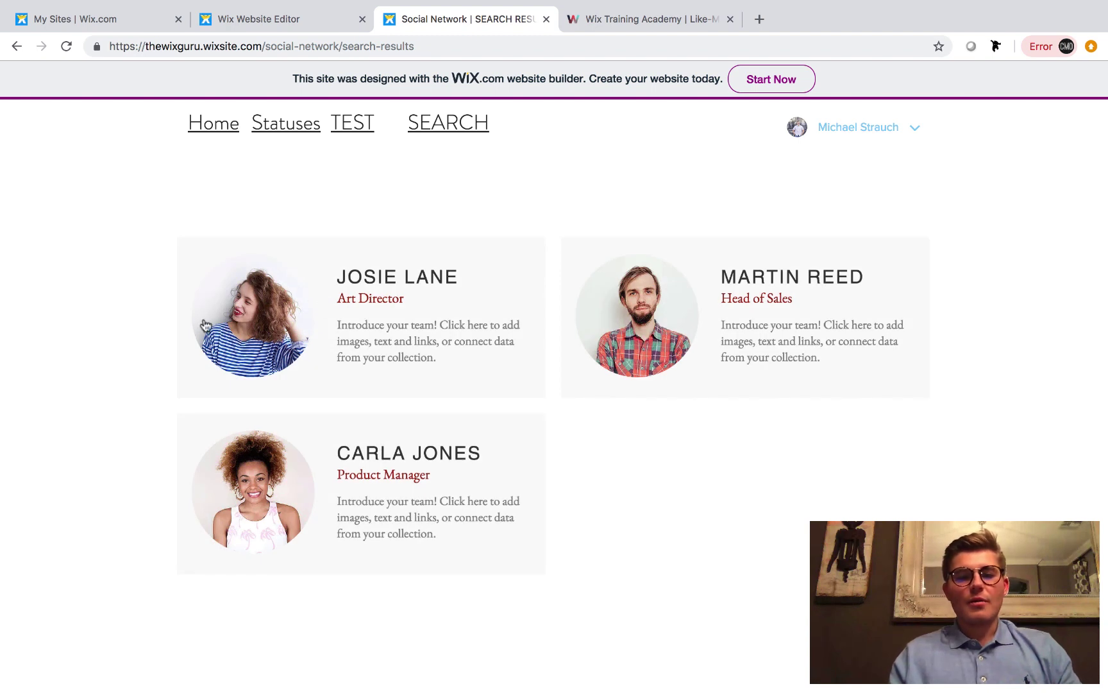
{"action": "left_click", "coordinate": [262, 19]}
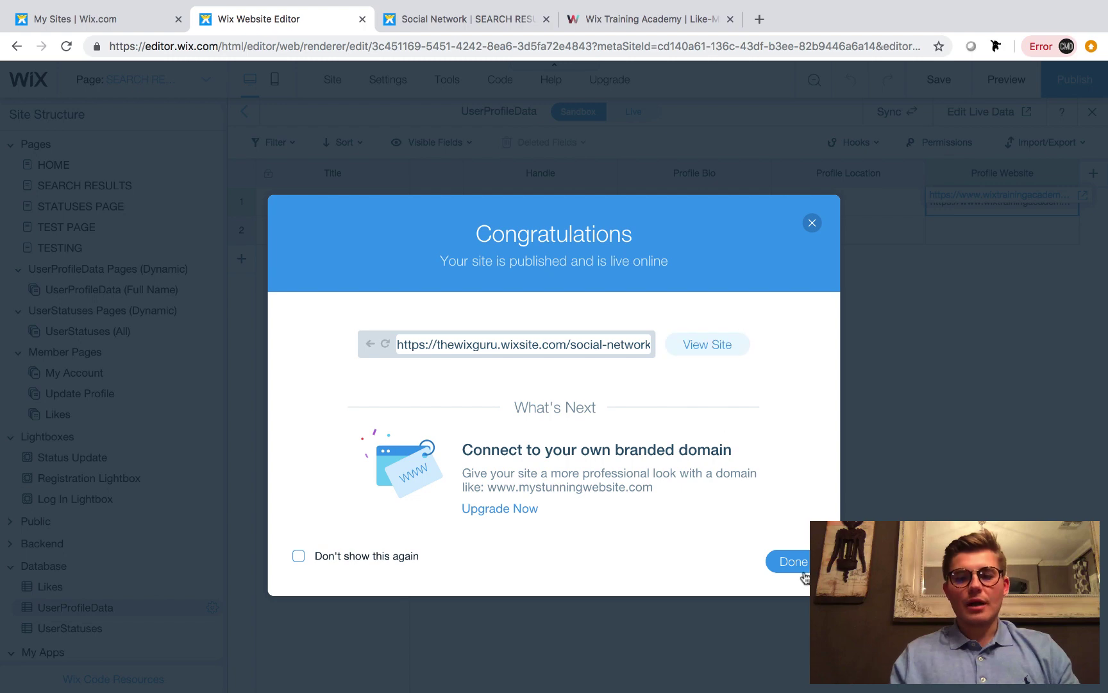
{"action": "left_click", "coordinate": [797, 564]}
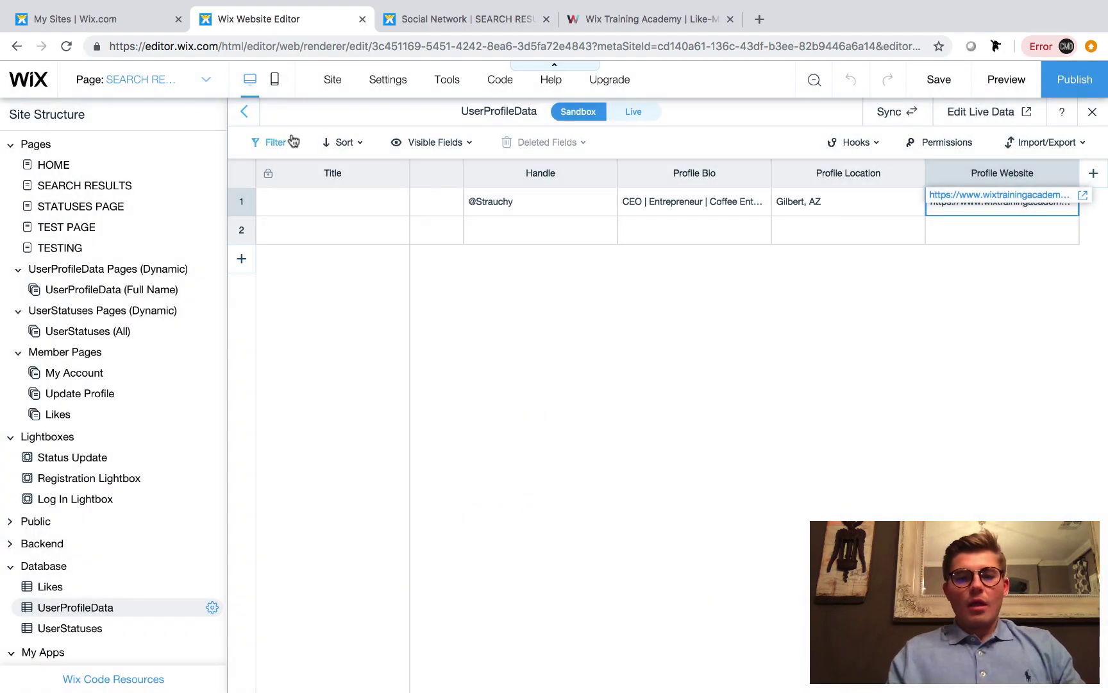
On the SEARCH RESULTS page, connect the card image to UserProfileData's Profile Picture field
{"action": "left_click", "coordinate": [104, 188]}
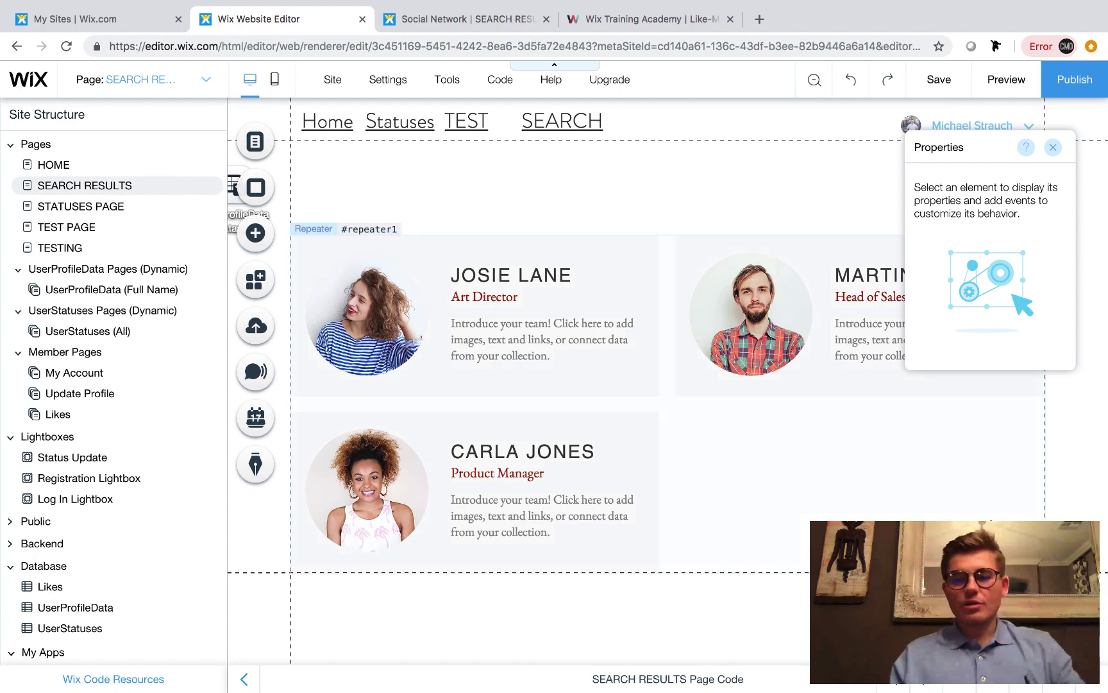
{"action": "left_click", "coordinate": [243, 678]}
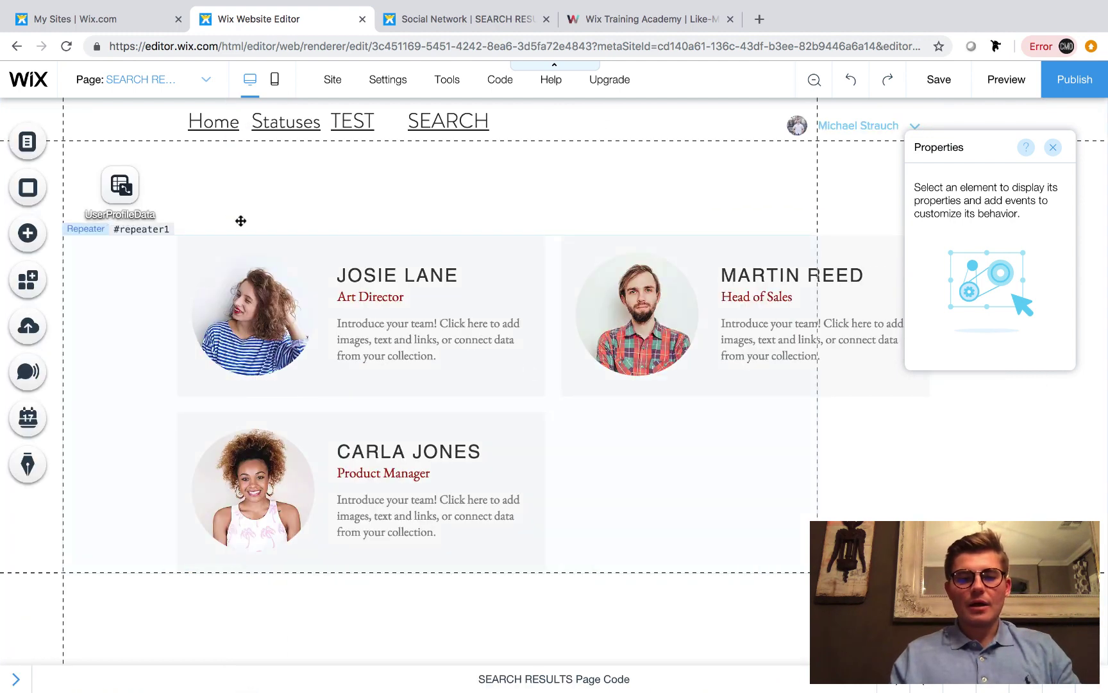
{"action": "left_click", "coordinate": [120, 188]}
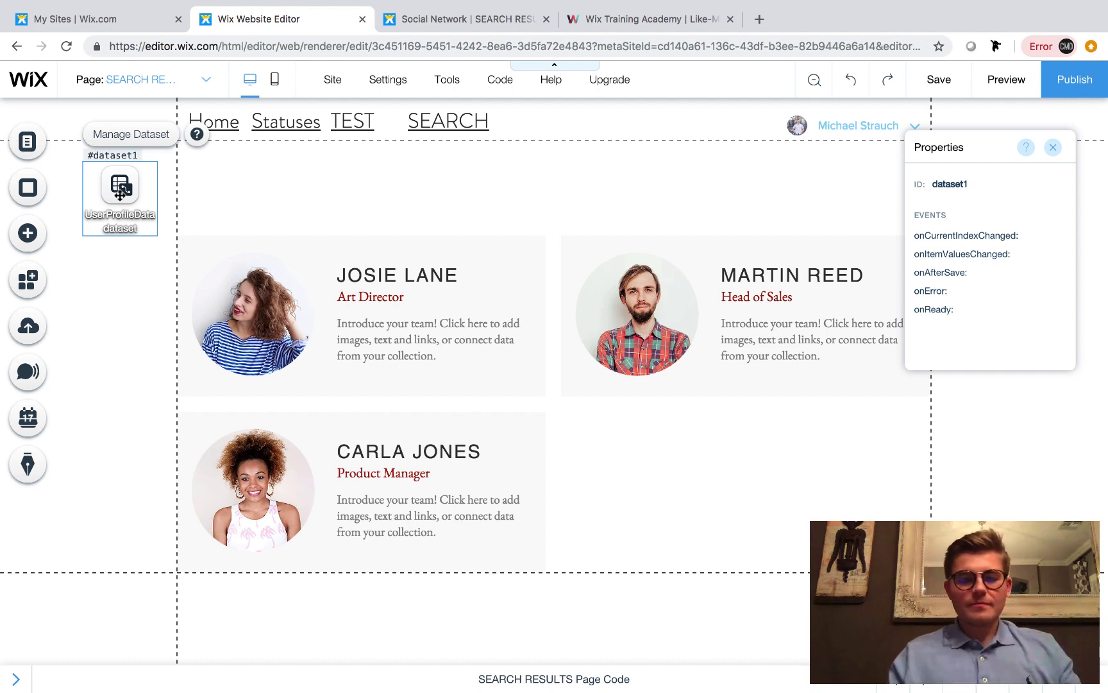
{"action": "left_click", "coordinate": [272, 318]}
{"action": "left_click", "coordinate": [271, 316]}
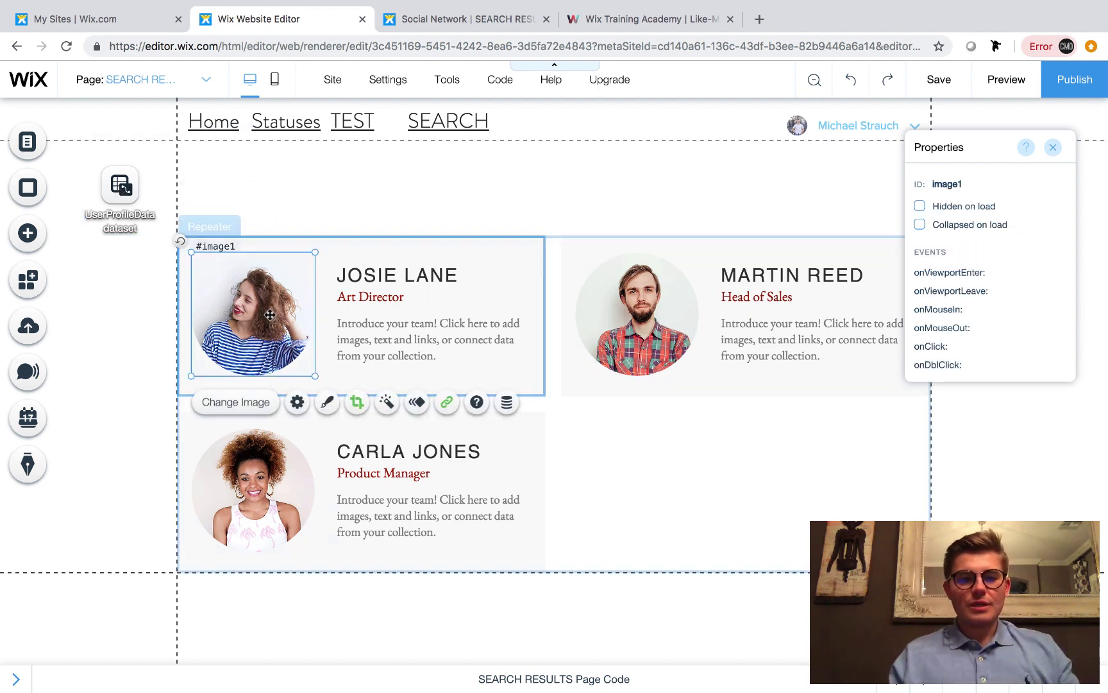
{"action": "left_click", "coordinate": [506, 402]}
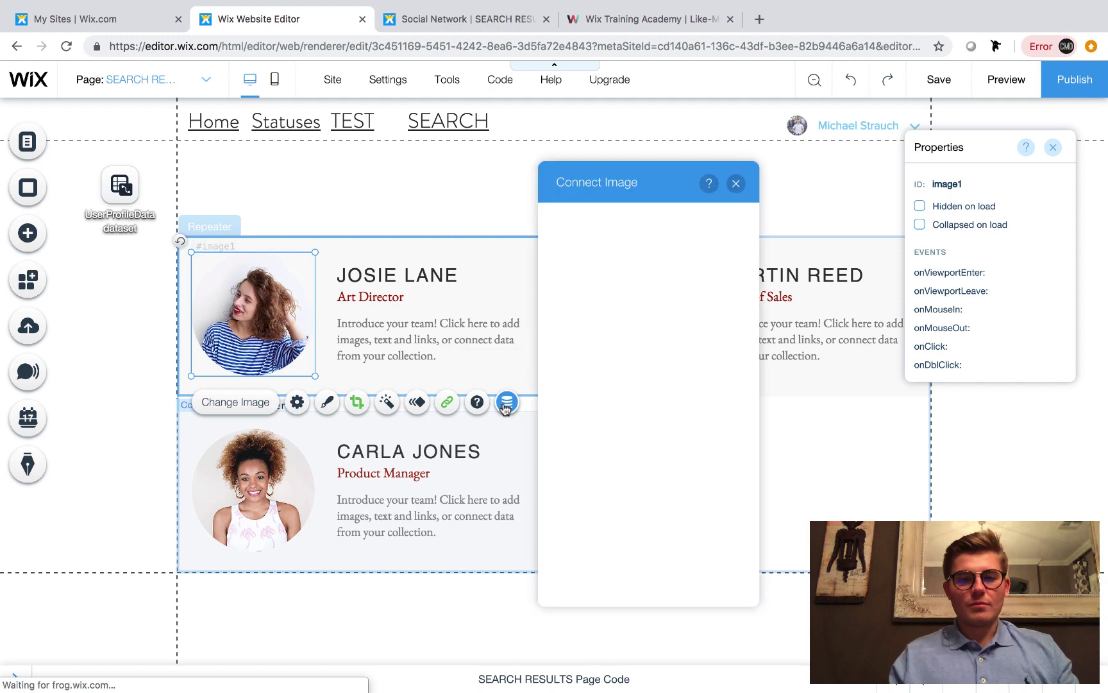
{"action": "left_click", "coordinate": [626, 245]}
{"action": "left_click", "coordinate": [637, 274]}
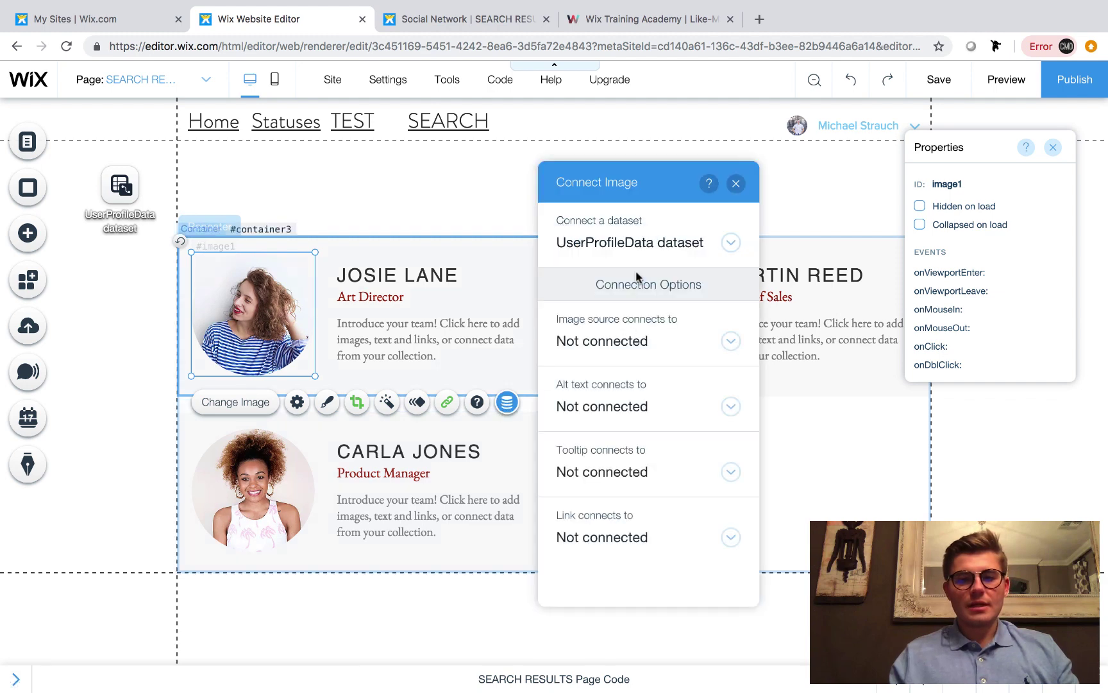
{"action": "left_click", "coordinate": [655, 346]}
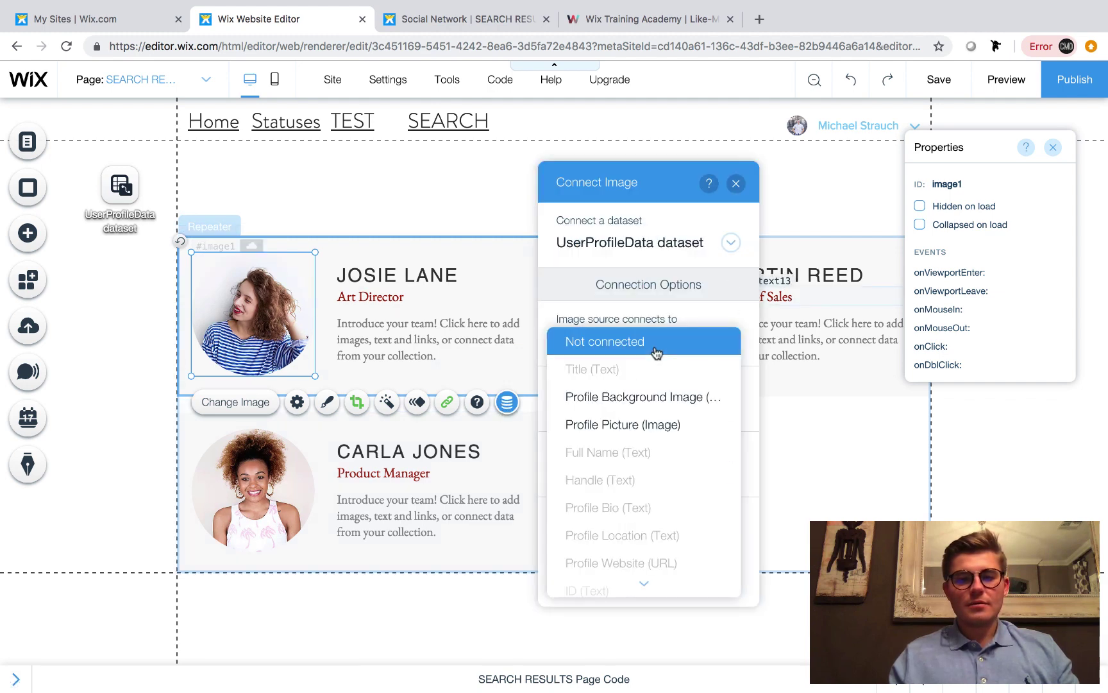
{"action": "left_click", "coordinate": [644, 423]}
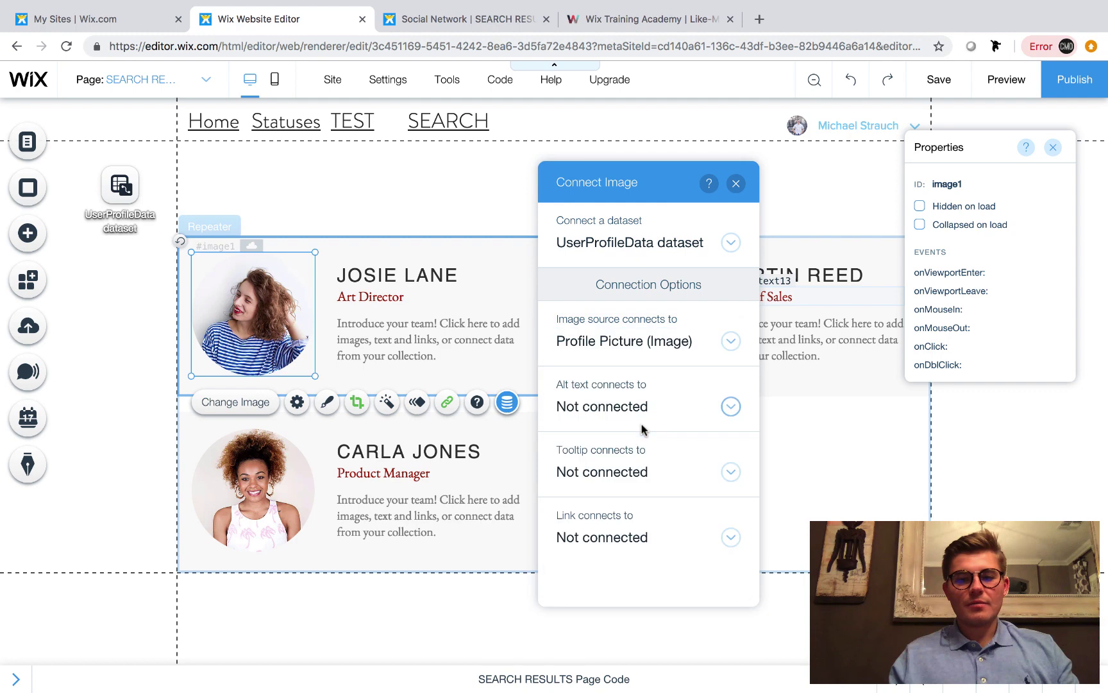
{"action": "left_click", "coordinate": [735, 184]}
Bind the JOSIE LANE name text to Full Name and the Art Director text to Handle
{"action": "left_click", "coordinate": [384, 275]}
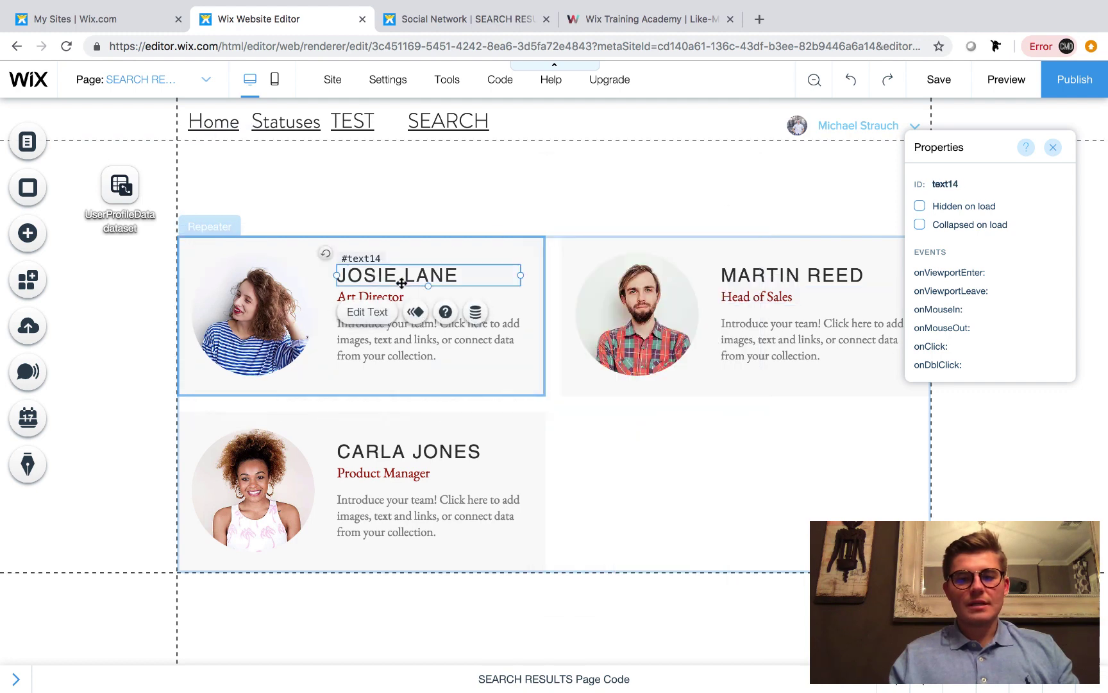
{"action": "left_click", "coordinate": [478, 320]}
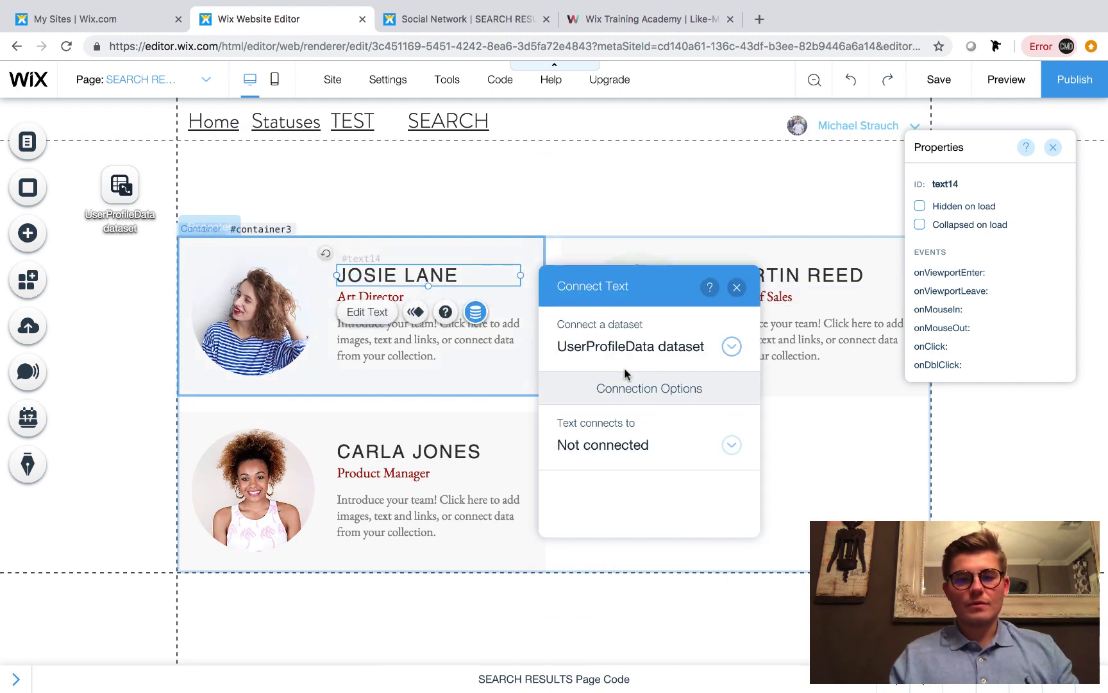
{"action": "left_click", "coordinate": [609, 458]}
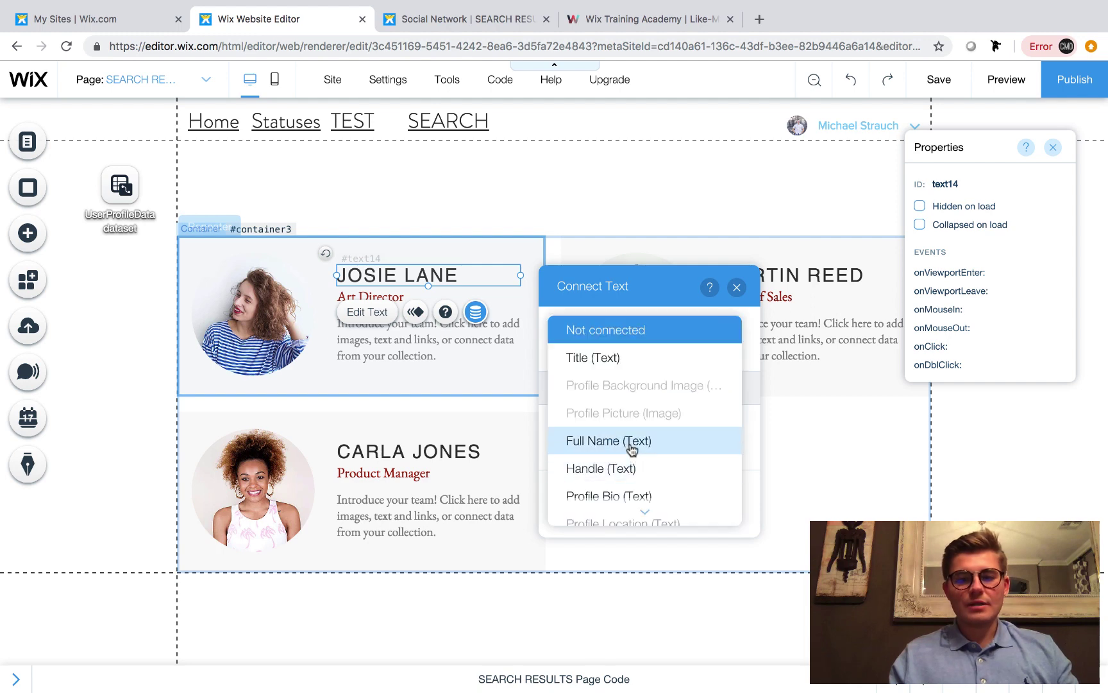
{"action": "left_click", "coordinate": [631, 442]}
{"action": "left_click", "coordinate": [734, 287]}
{"action": "left_click", "coordinate": [396, 297]}
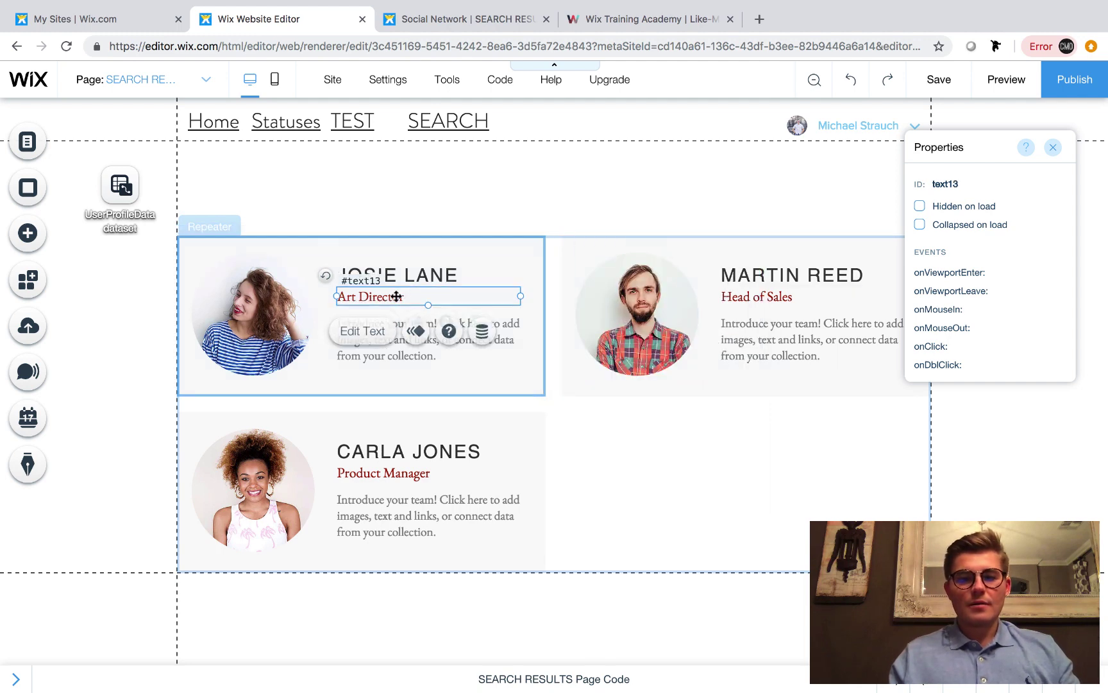
{"action": "left_click", "coordinate": [478, 335]}
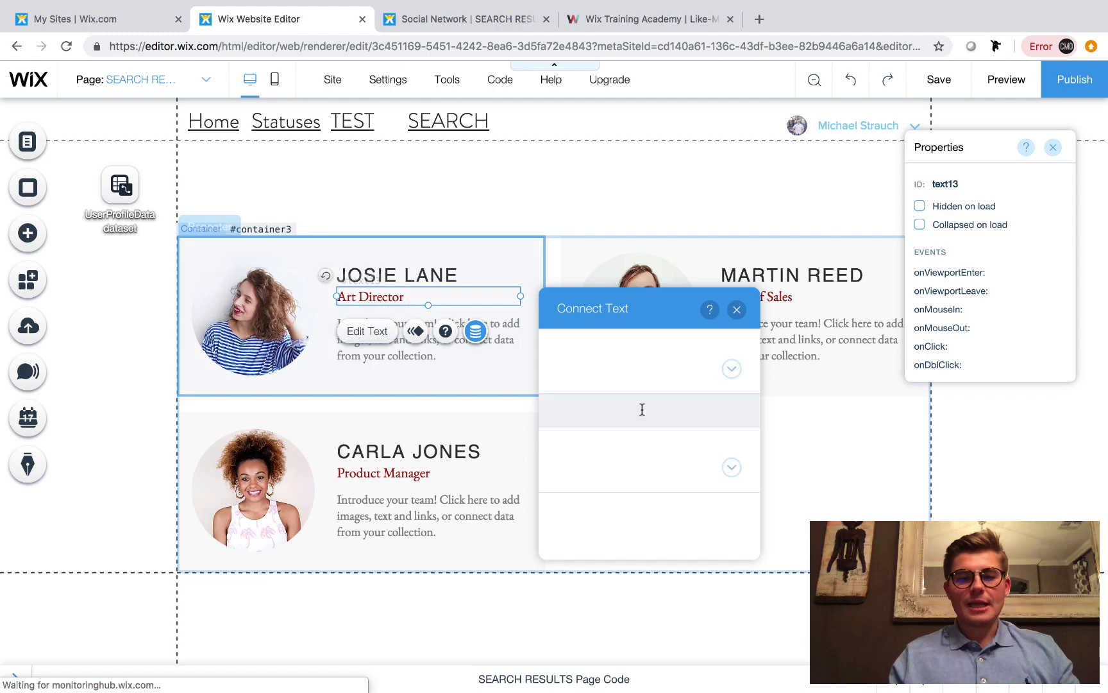
{"action": "left_click", "coordinate": [609, 475]}
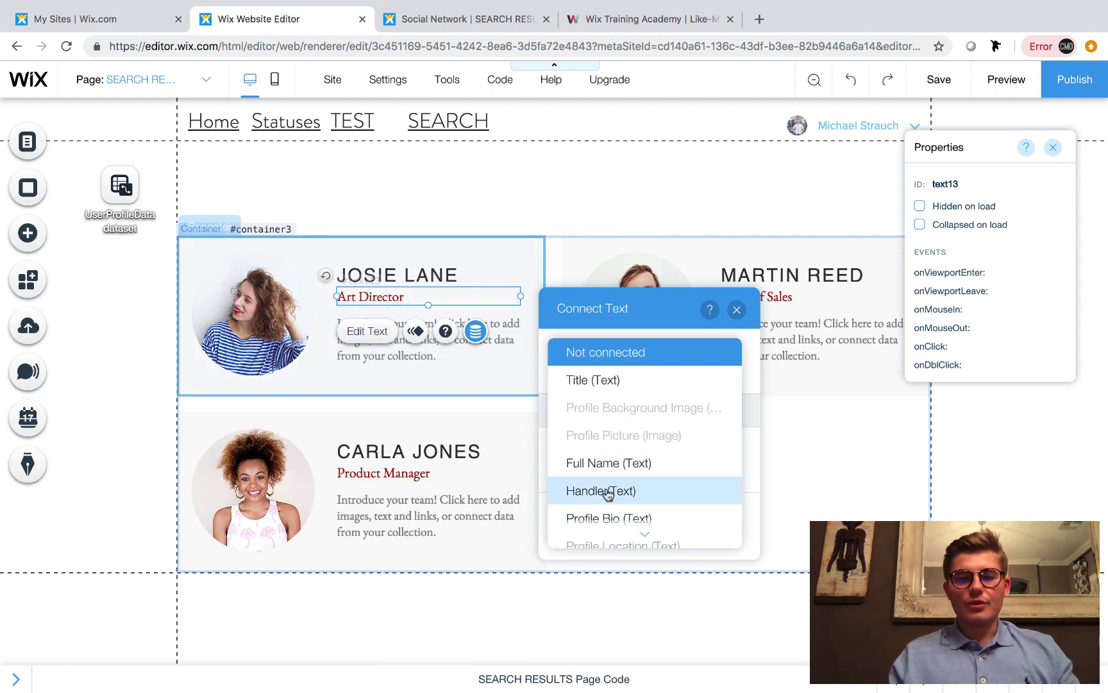
{"action": "left_click", "coordinate": [606, 491]}
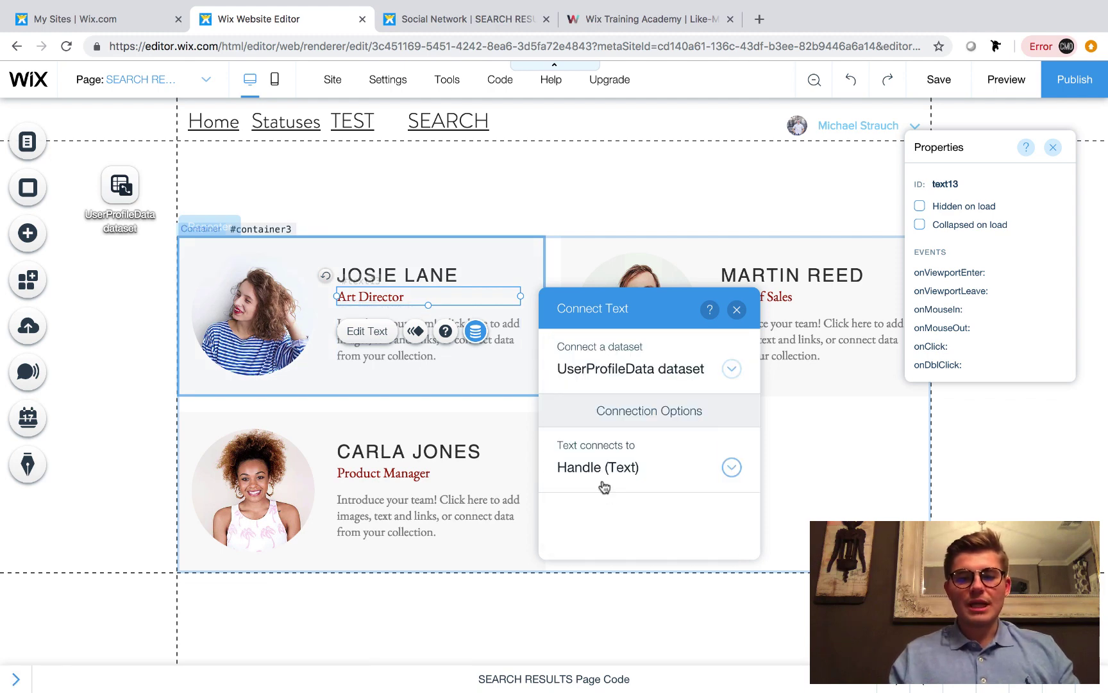
{"action": "left_click", "coordinate": [737, 309]}
Bind the description paragraph to Profile Bio and check the repeater's cards
{"action": "left_click", "coordinate": [416, 320]}
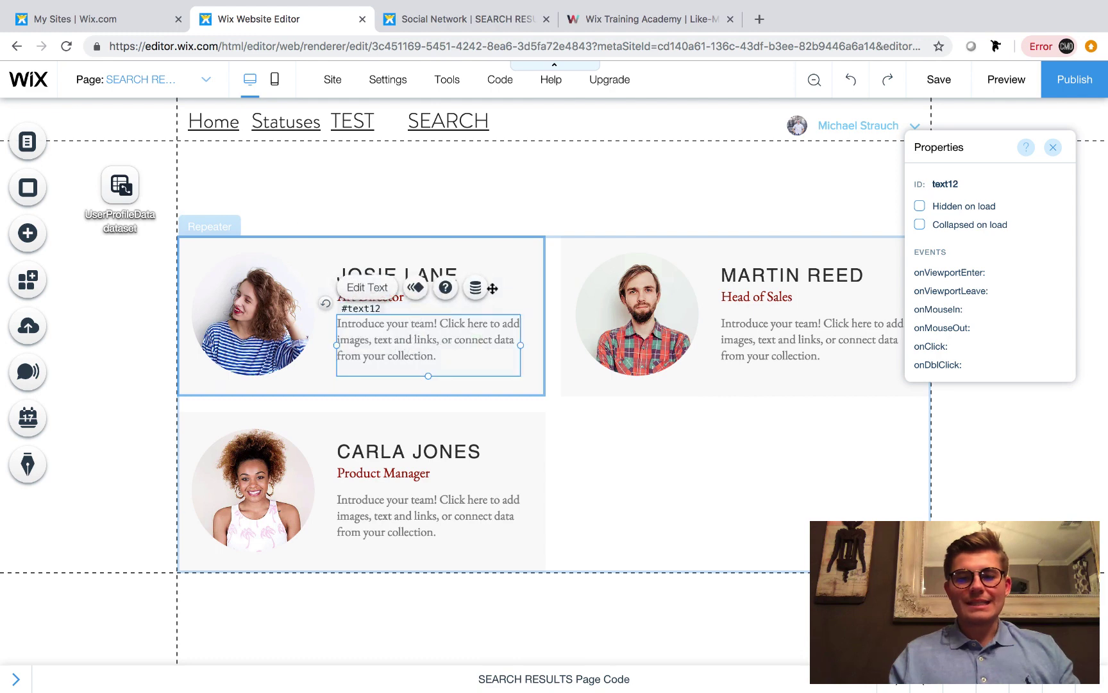
{"action": "left_click", "coordinate": [475, 287]}
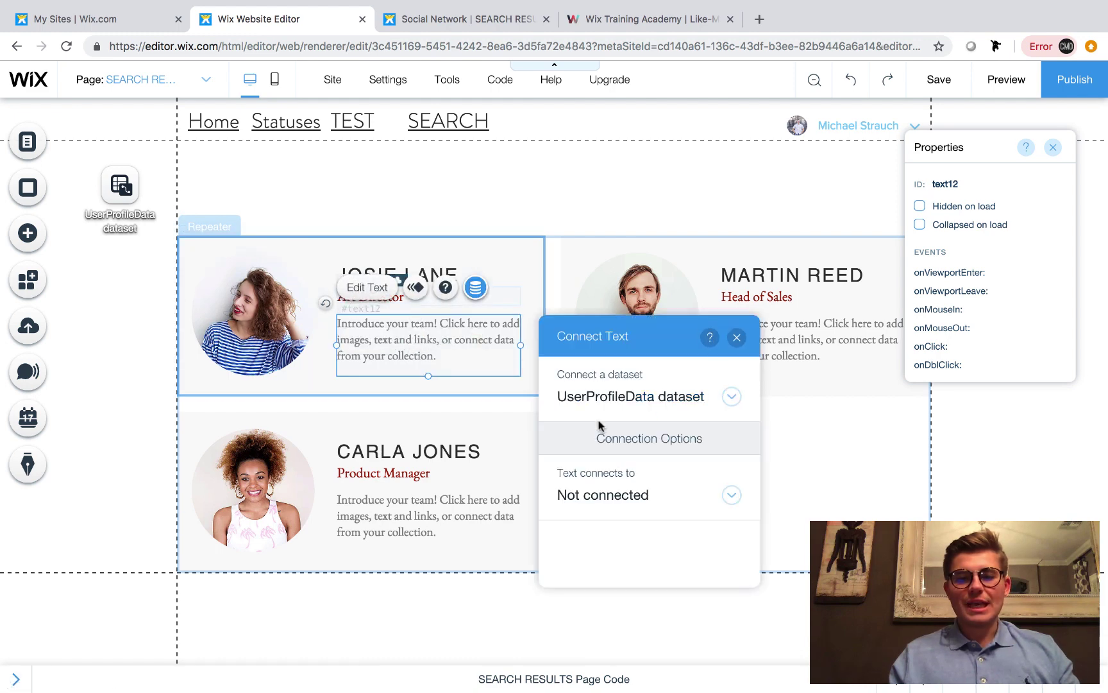
{"action": "left_click", "coordinate": [631, 494]}
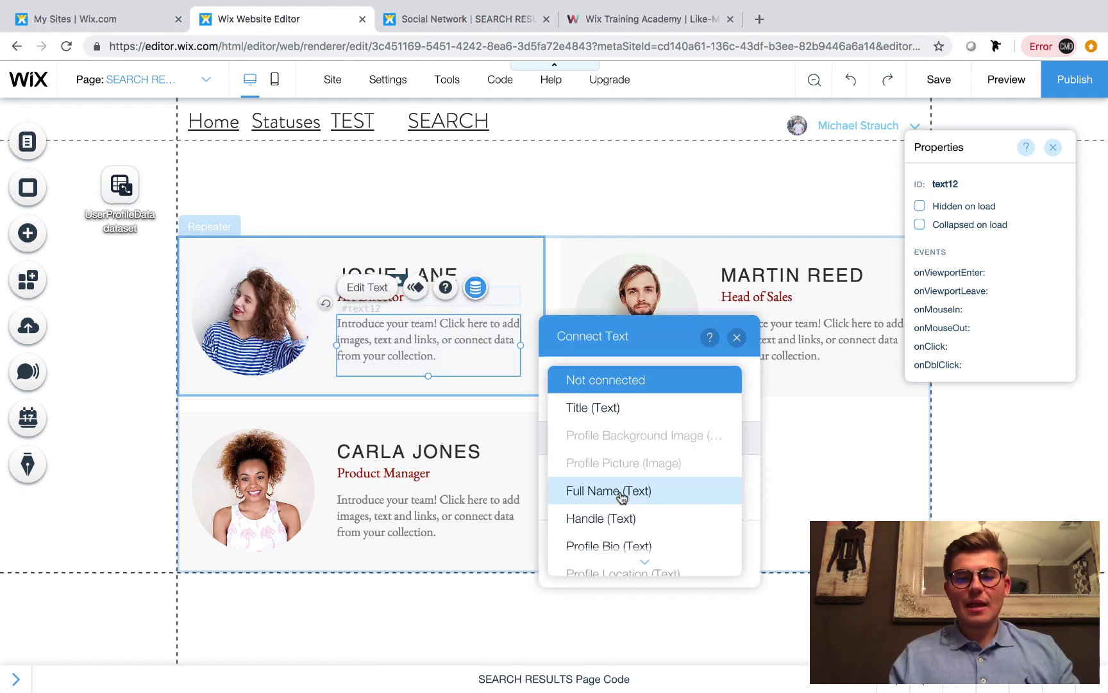
{"action": "left_click", "coordinate": [625, 545]}
{"action": "left_click", "coordinate": [736, 336]}
{"action": "left_click", "coordinate": [411, 386]}
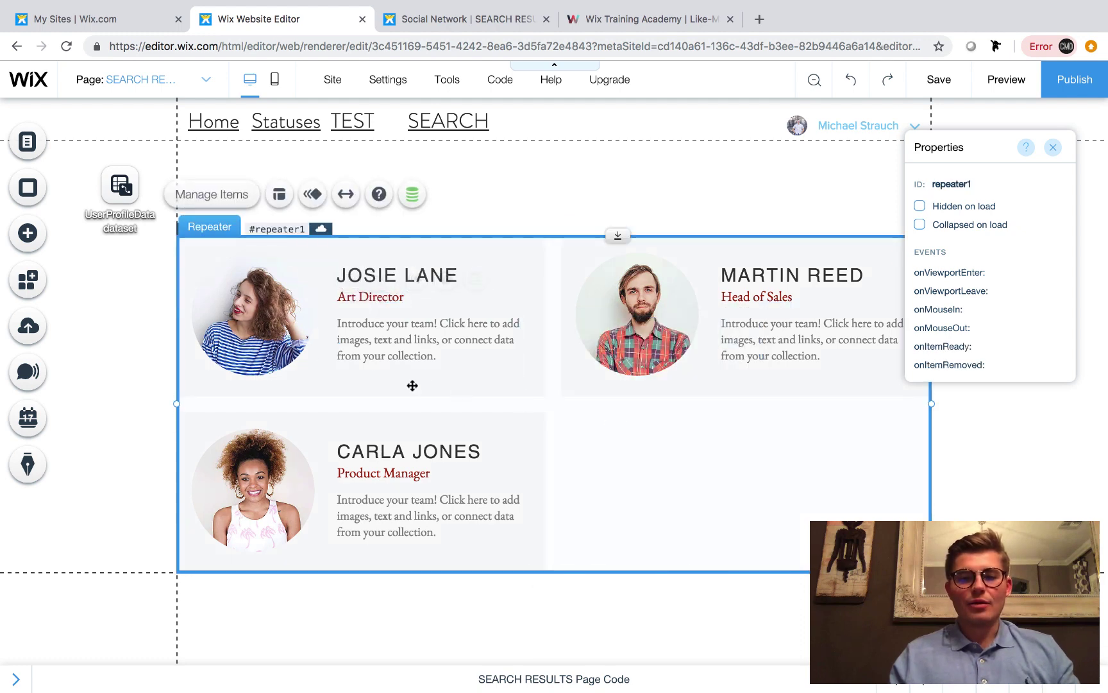
{"action": "left_click", "coordinate": [257, 329]}
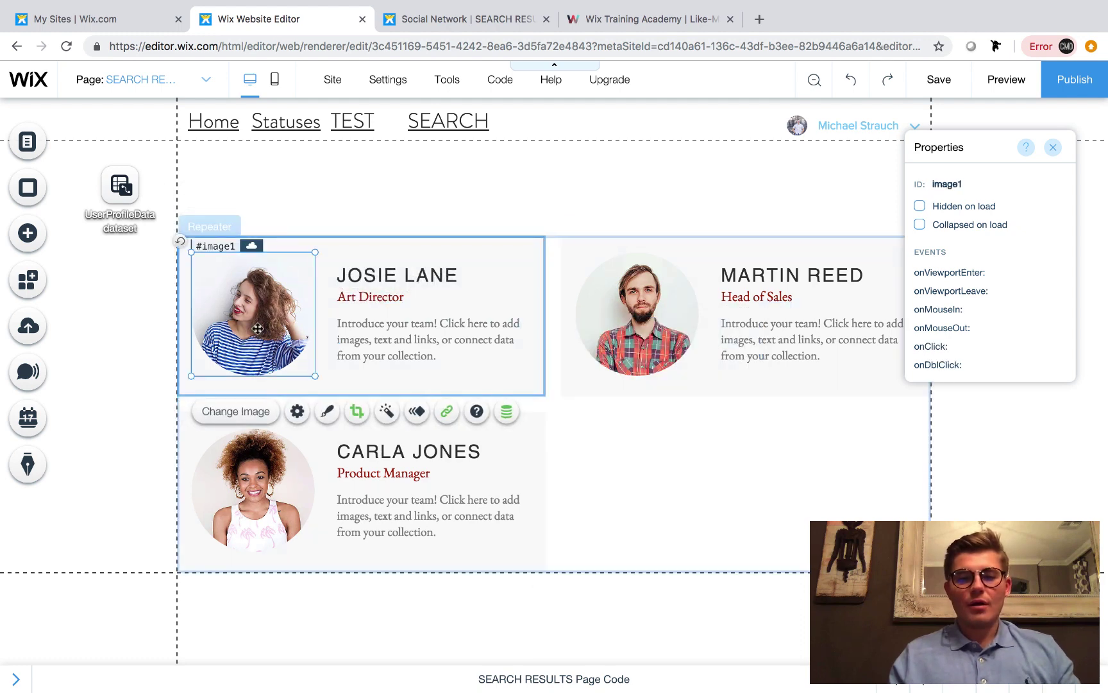
{"action": "left_click", "coordinate": [692, 441]}
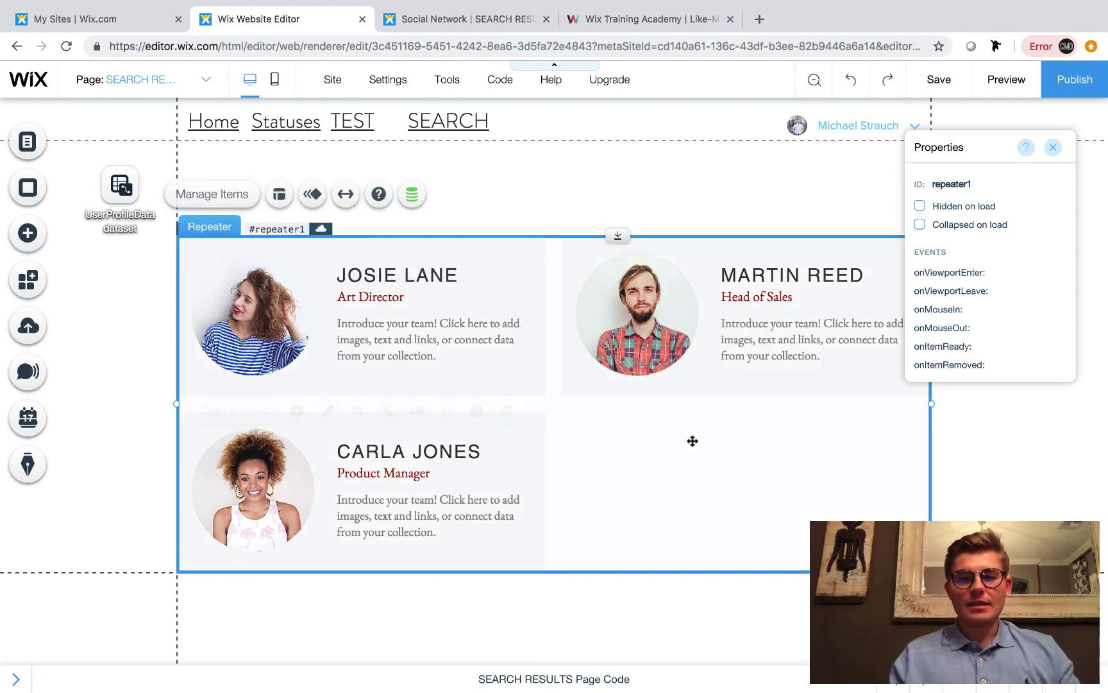
{"action": "left_click", "coordinate": [660, 300]}
Publish the site, open the live version, and close the old Social Network tab
{"action": "left_click", "coordinate": [1092, 84]}
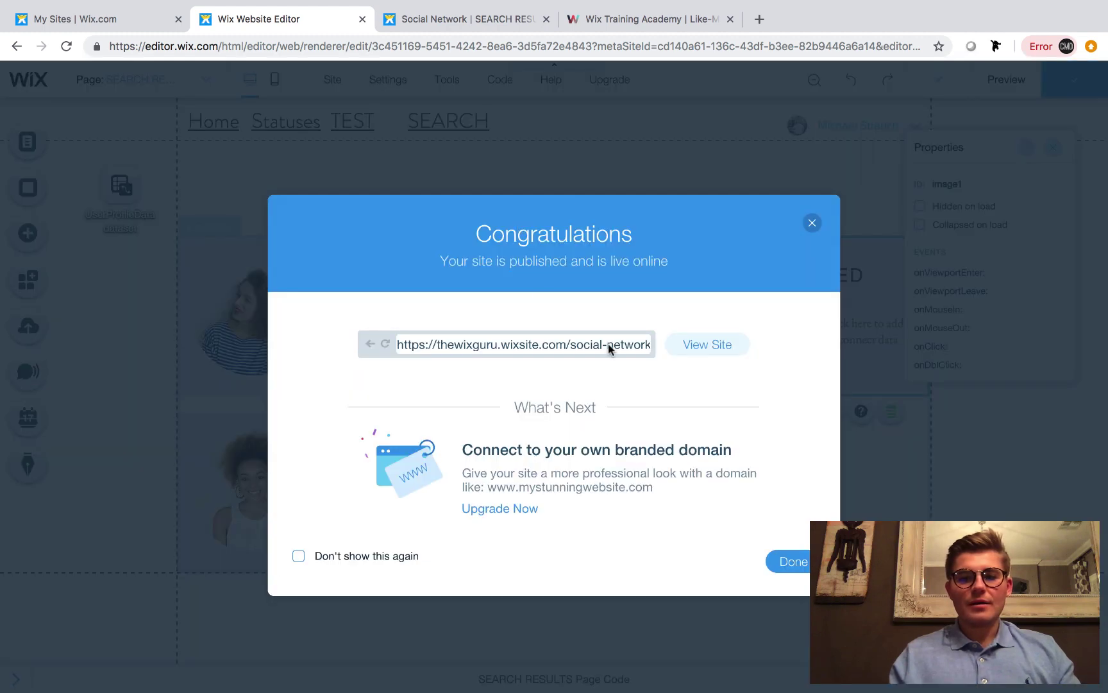
{"action": "left_click", "coordinate": [699, 345]}
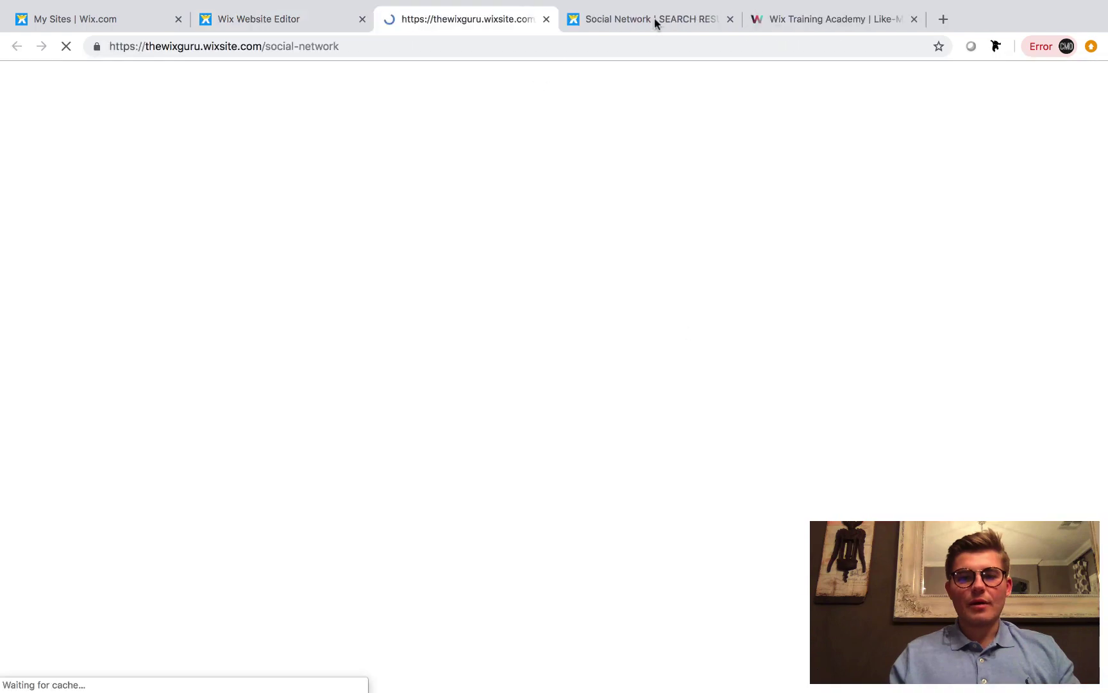
{"action": "left_click", "coordinate": [730, 19]}
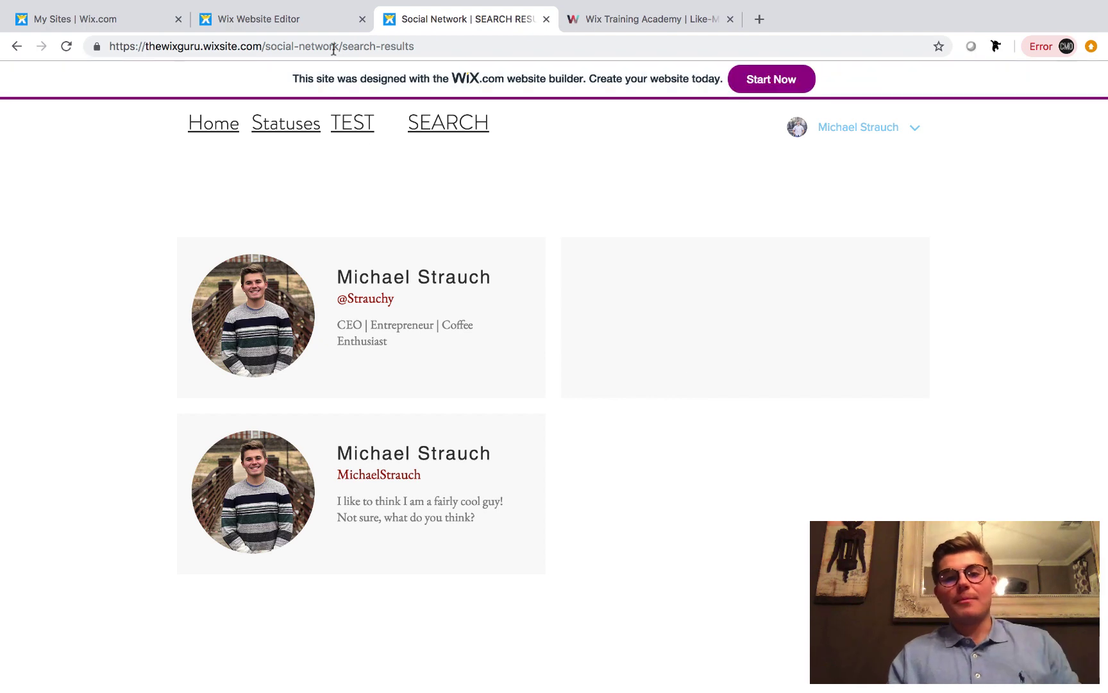
Back in the editor, step through repeater1's three items in Manage Items, then close it
{"action": "left_click", "coordinate": [314, 11]}
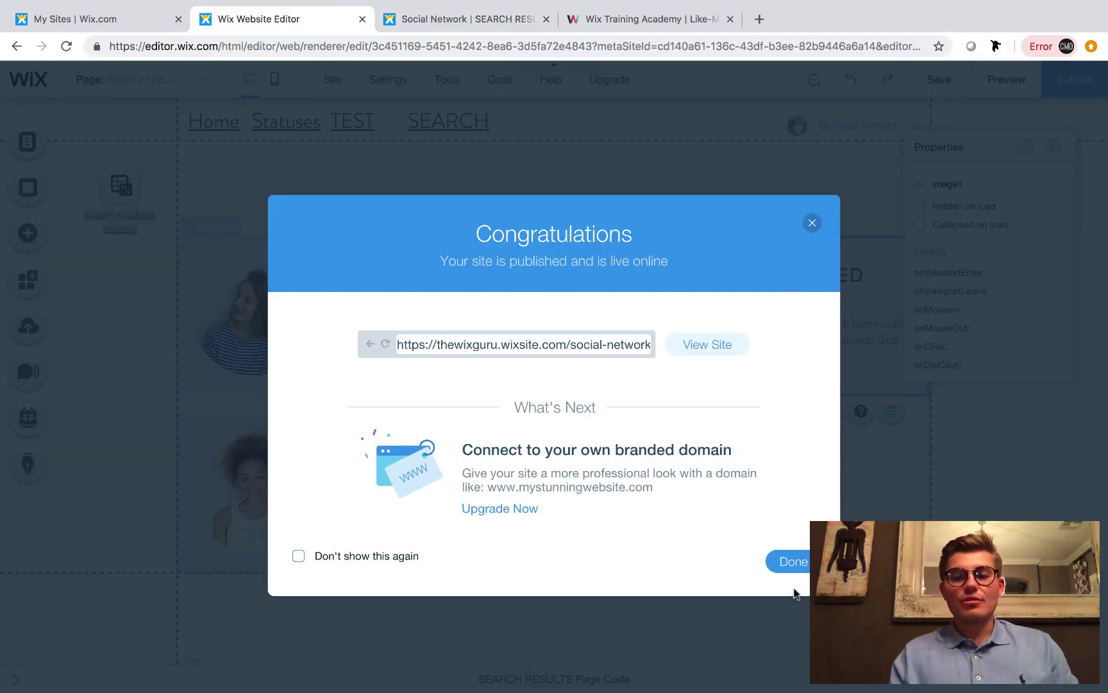
{"action": "left_click", "coordinate": [783, 561]}
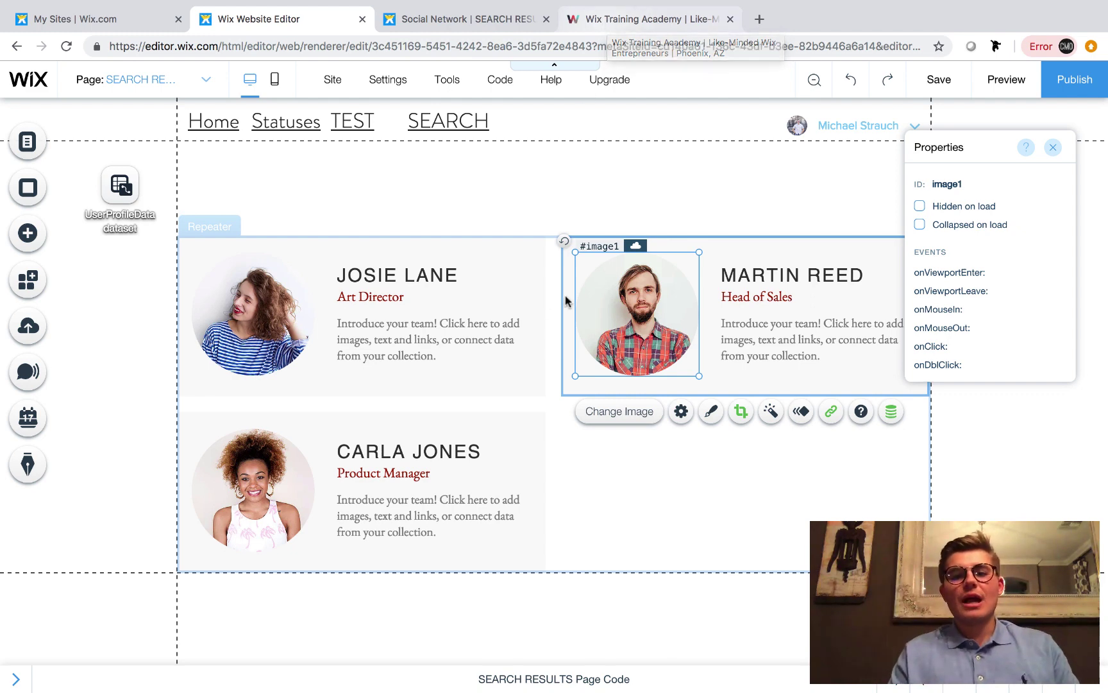
{"action": "left_click", "coordinate": [545, 420]}
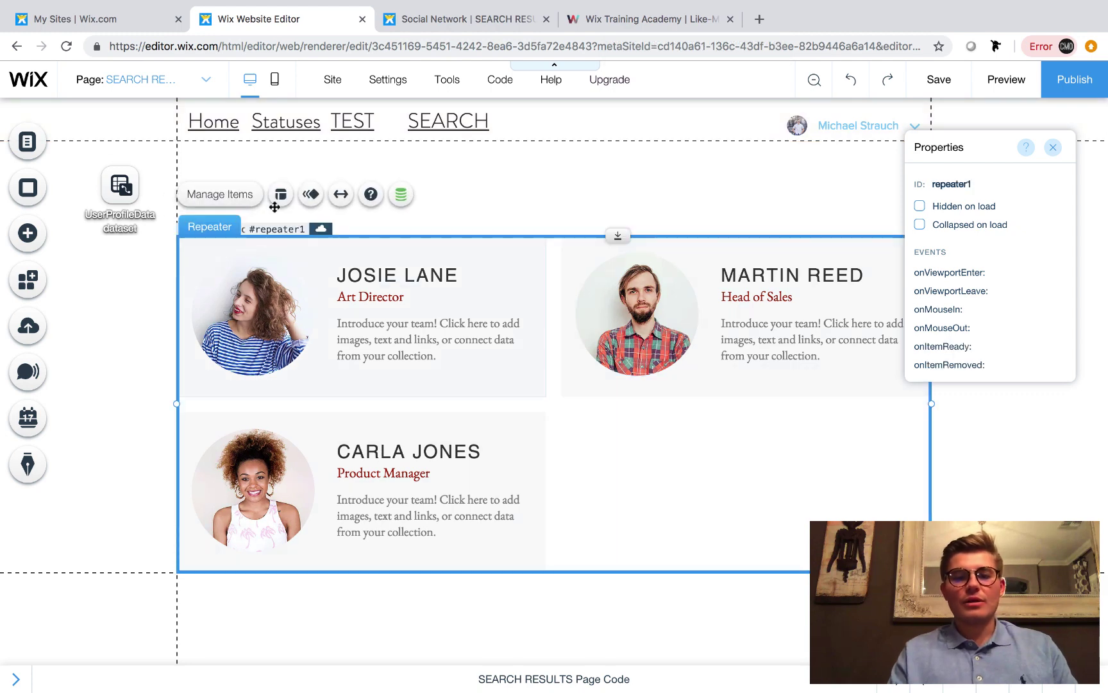
{"action": "left_click", "coordinate": [231, 200]}
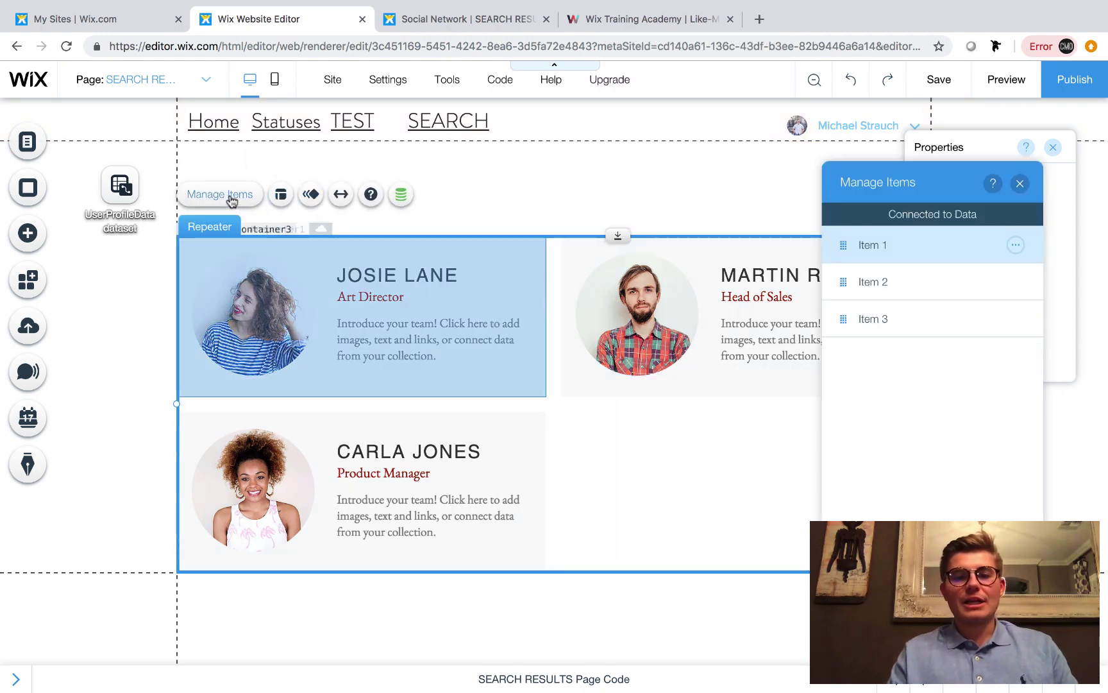
{"action": "left_click", "coordinate": [895, 289]}
{"action": "left_click", "coordinate": [937, 320]}
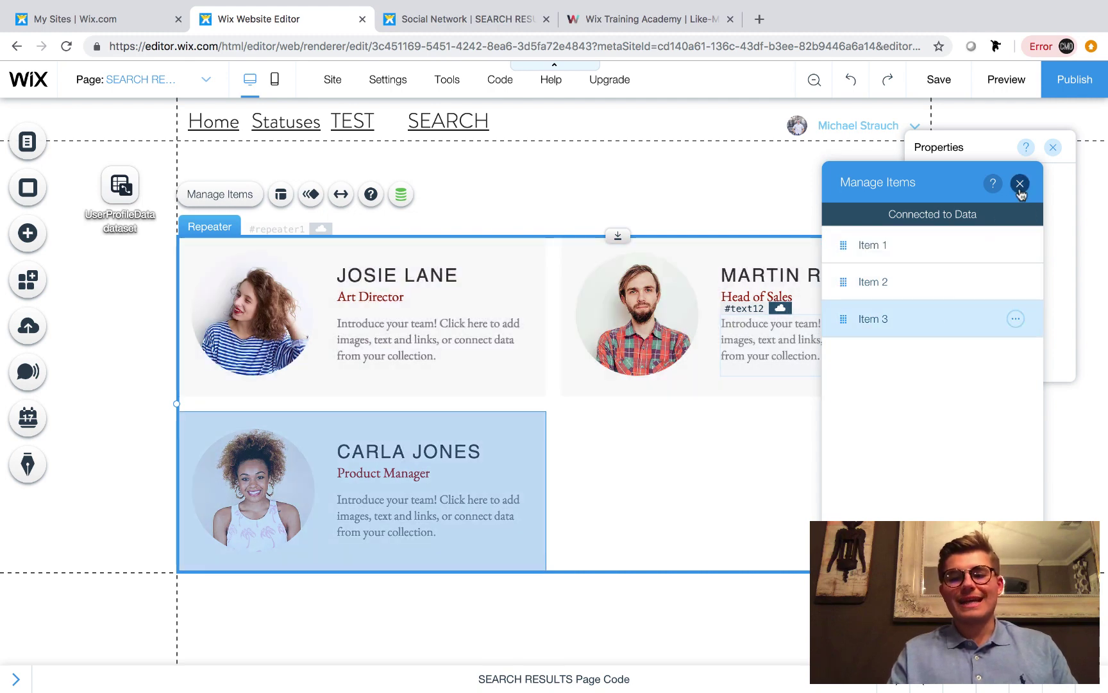
{"action": "left_click", "coordinate": [1020, 184]}
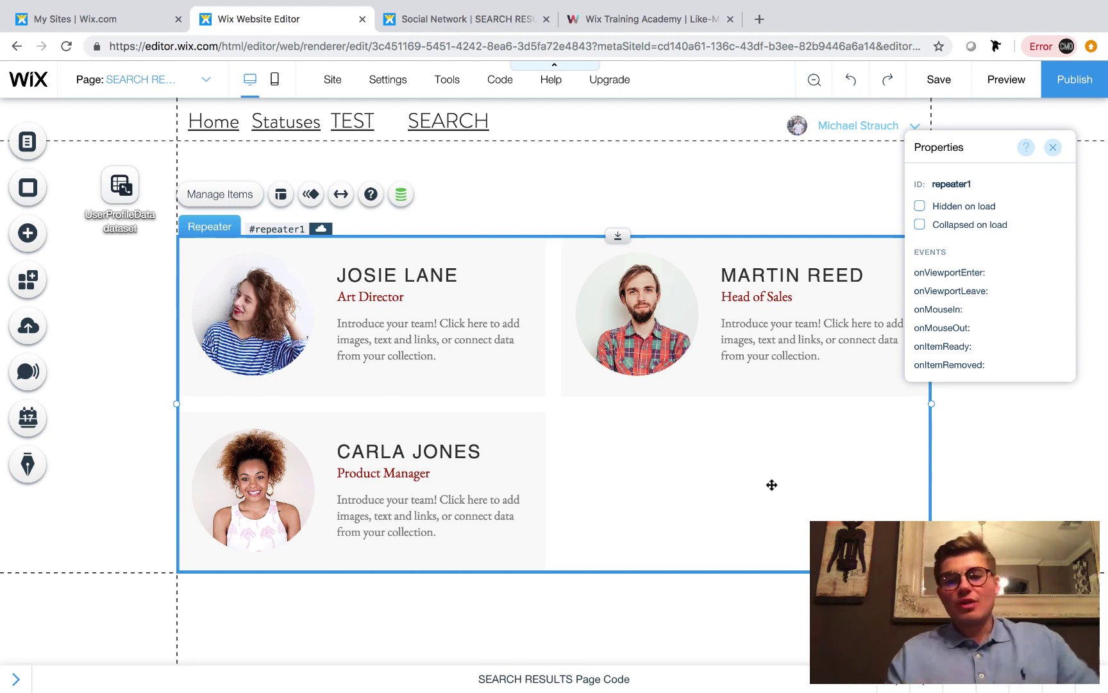
{"action": "left_click", "coordinate": [563, 214]}
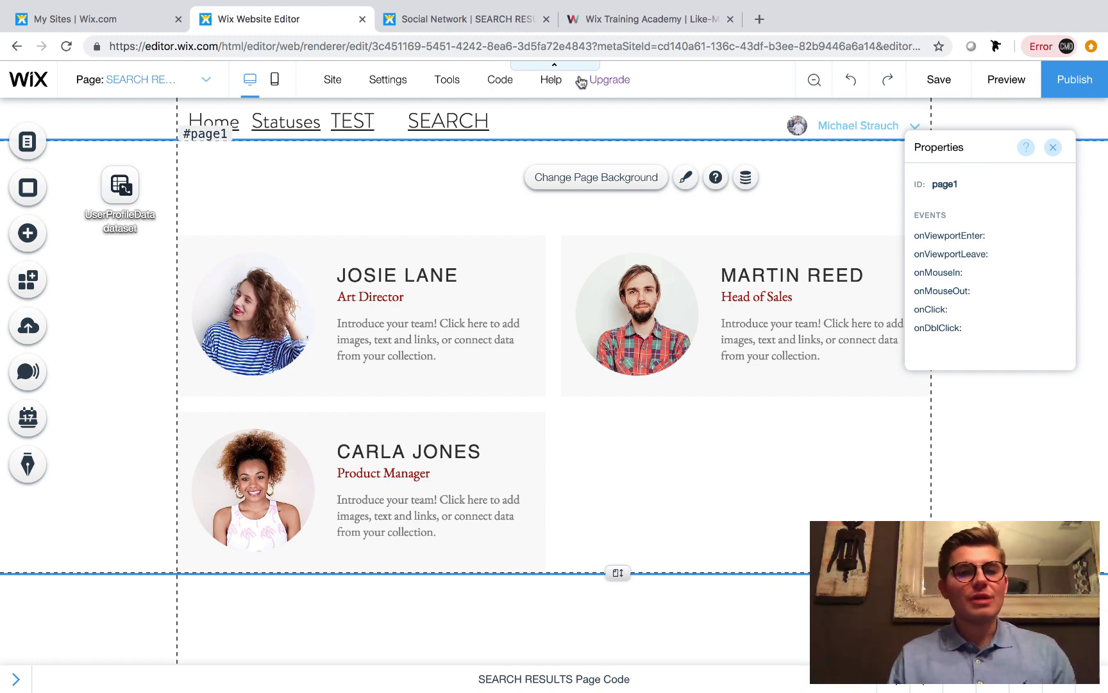
Close the Wix Training Academy and Social Network tabs and exit full screen
{"action": "left_click", "coordinate": [621, 20]}
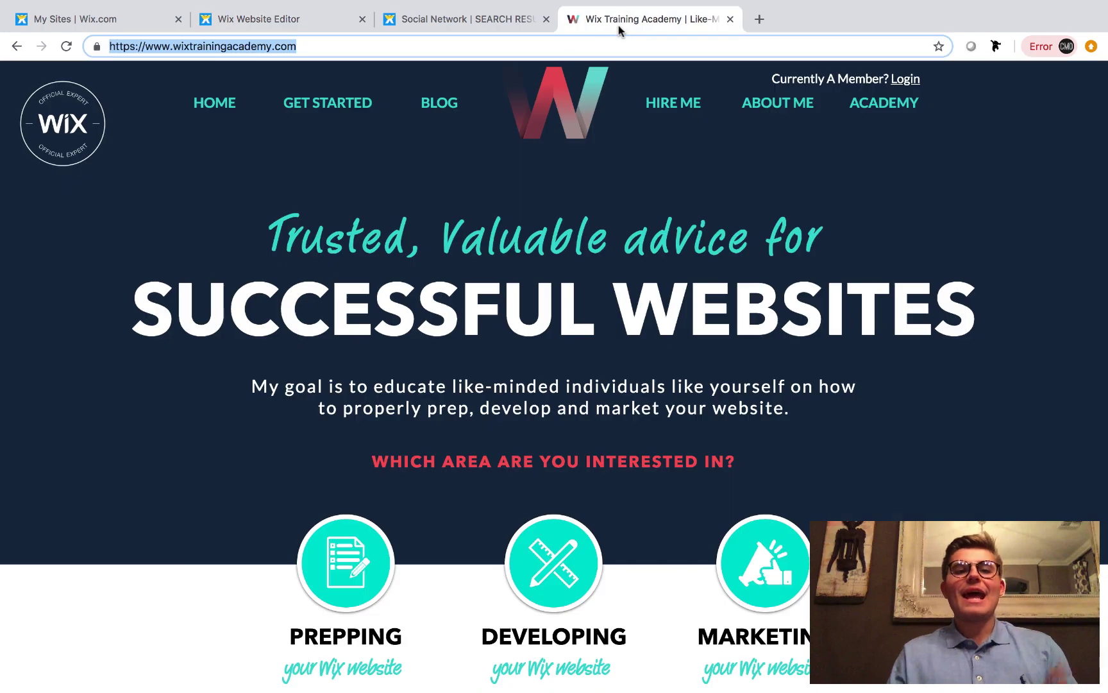
{"action": "left_click", "coordinate": [841, 130]}
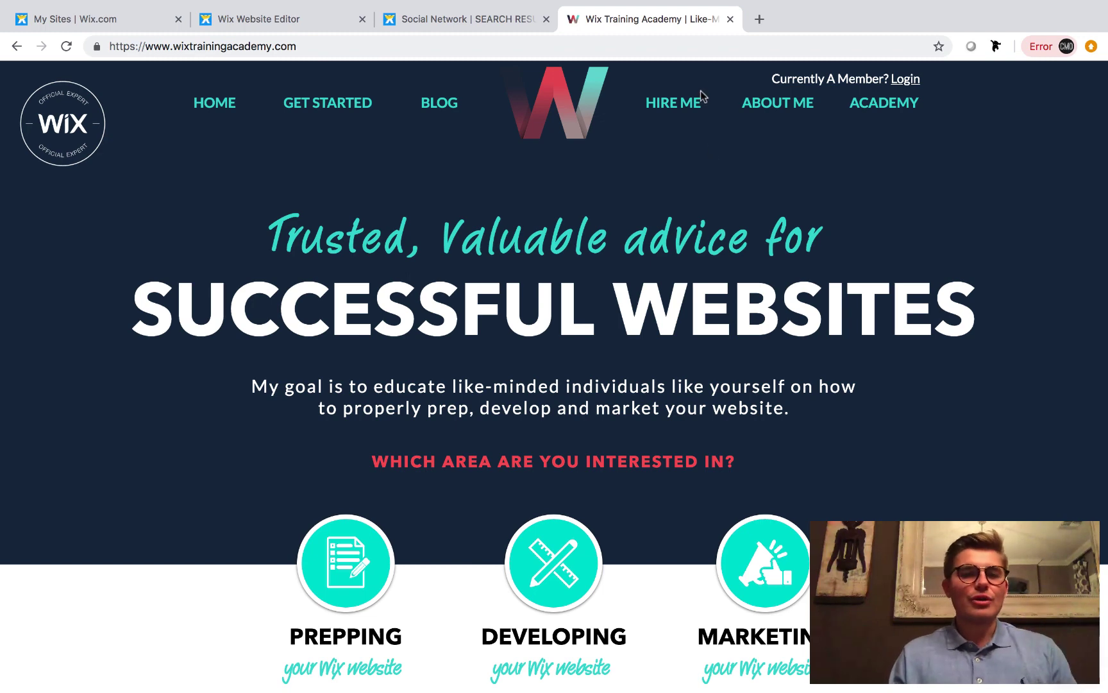
{"action": "left_click", "coordinate": [731, 20]}
{"action": "left_click", "coordinate": [546, 20]}
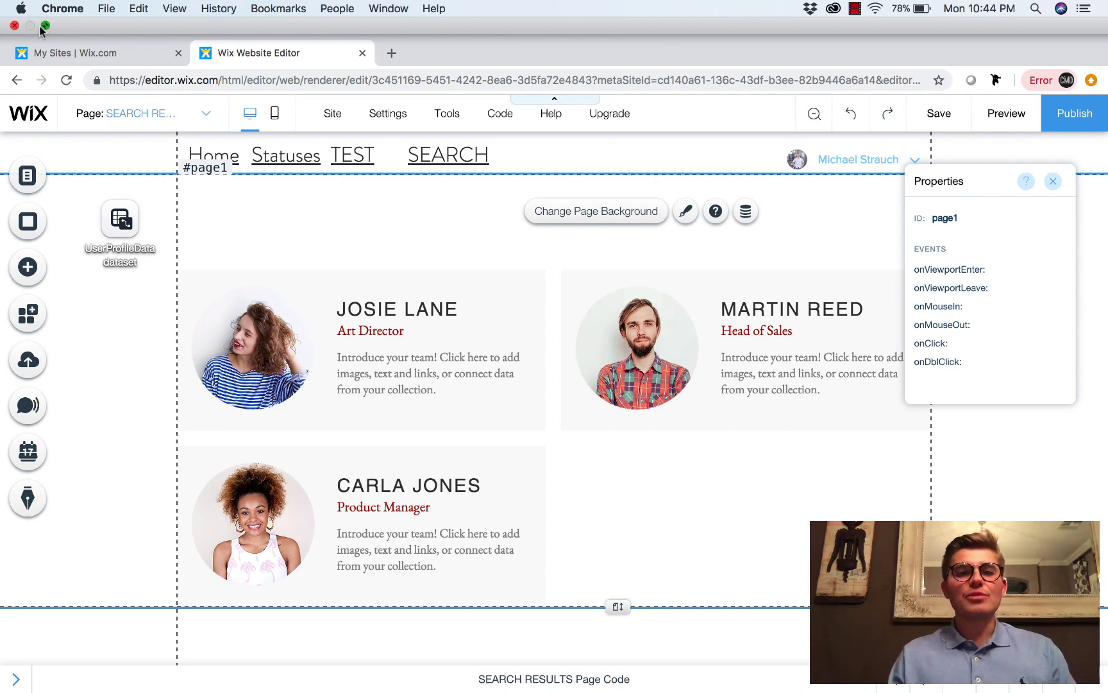
{"action": "left_click", "coordinate": [45, 25]}
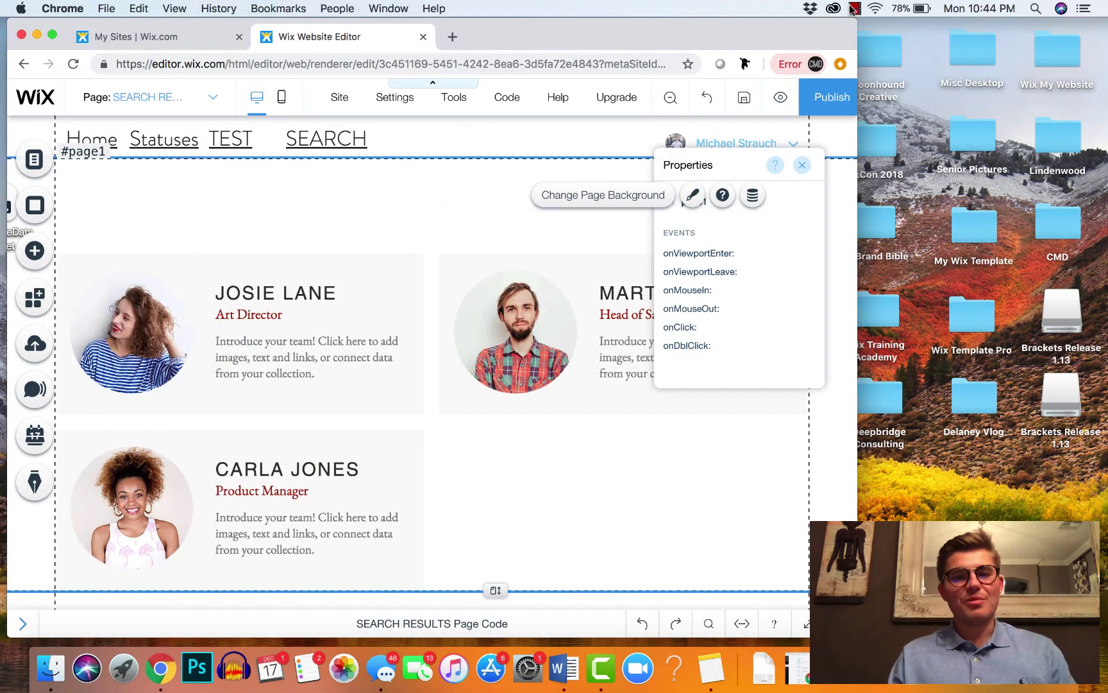